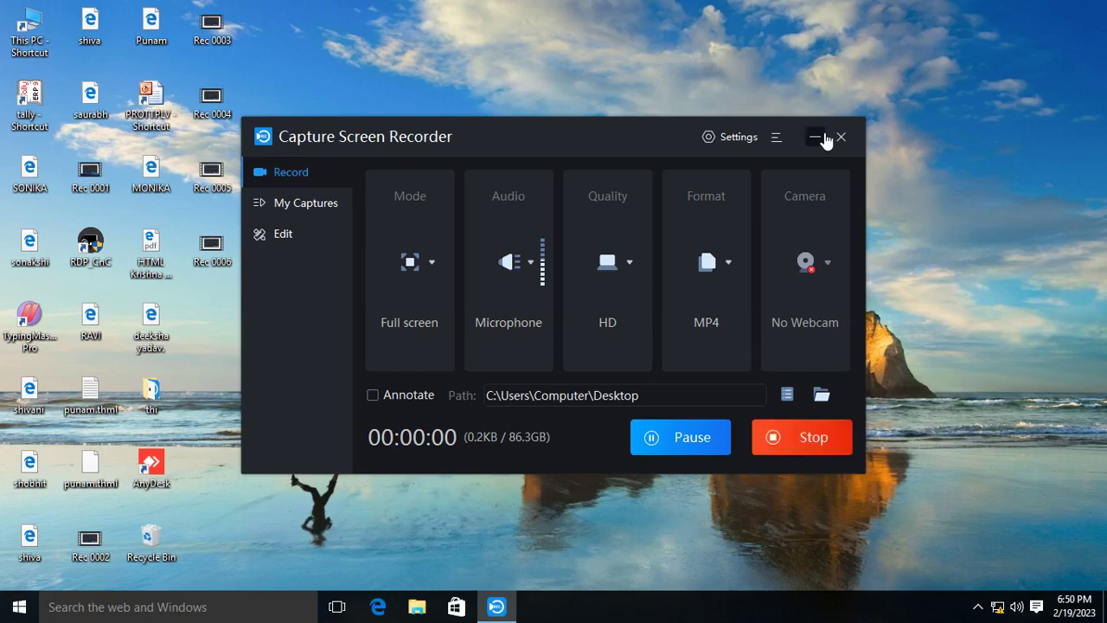
Minimize the Capture Screen Recorder window while recording continues
{"action": "left_click", "coordinate": [817, 137]}
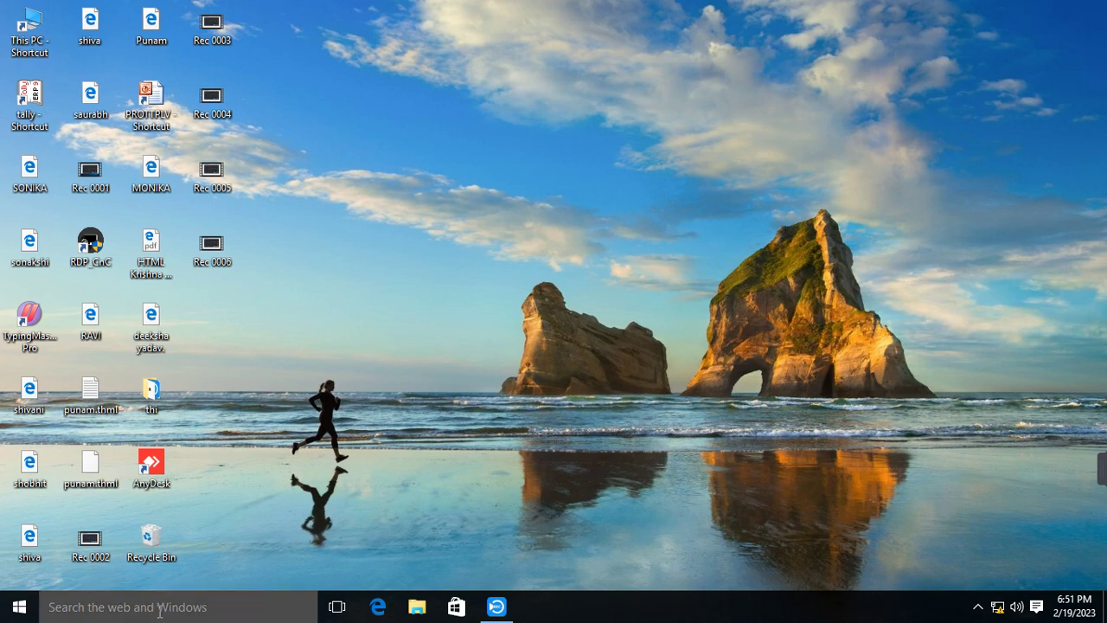
Search the Start menu for 'm' and launch Microsoft Word 2010
{"action": "left_click", "coordinate": [159, 610]}
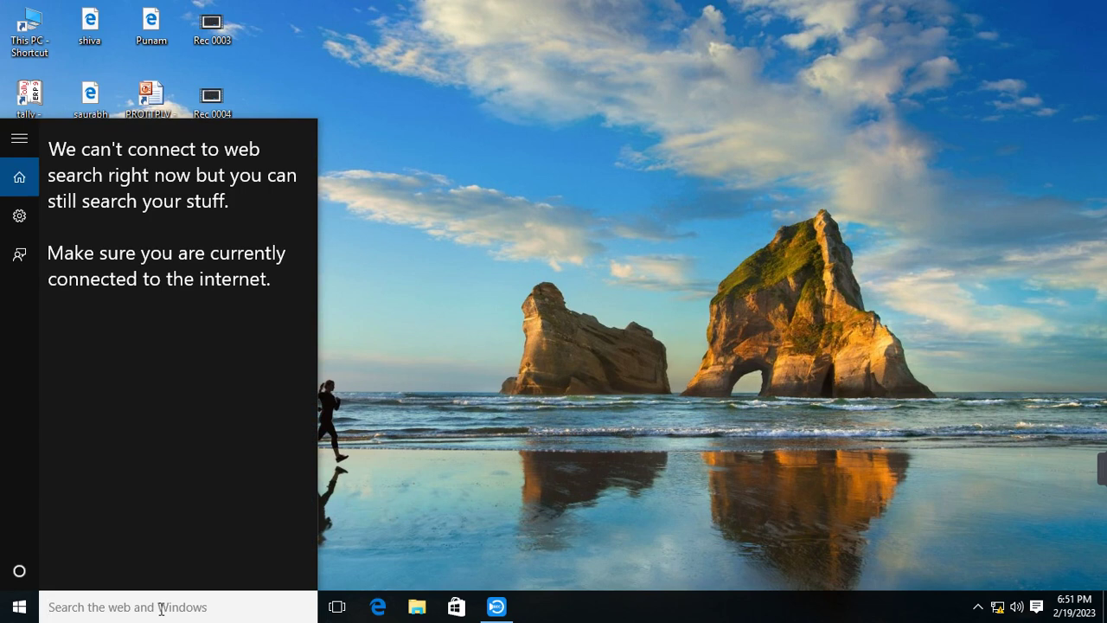
{"action": "type", "text": "m"}
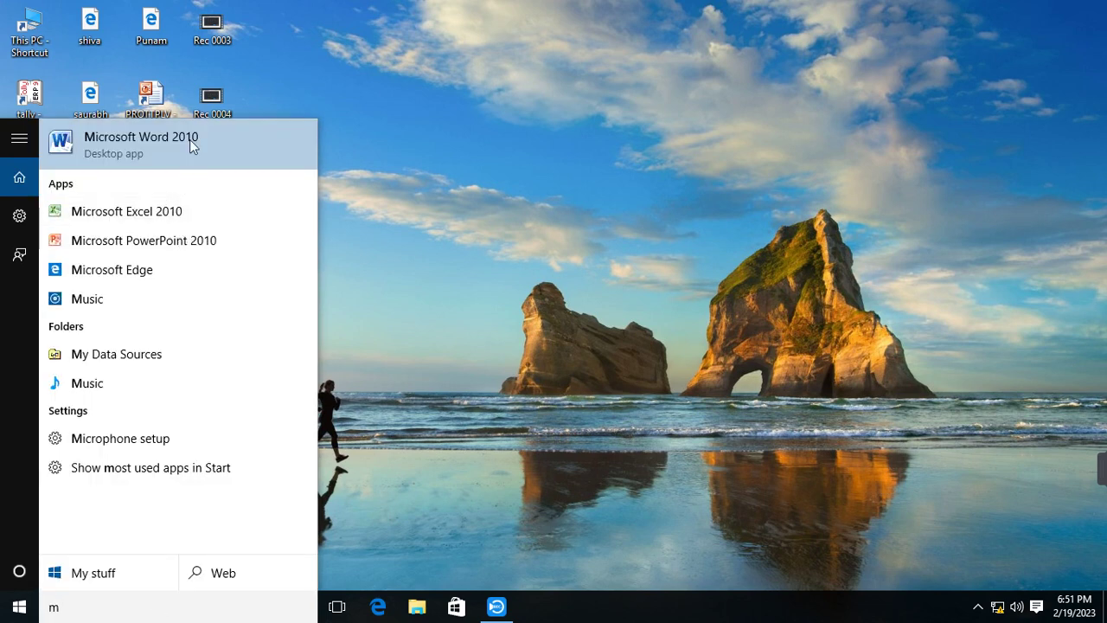
{"action": "left_click", "coordinate": [189, 139]}
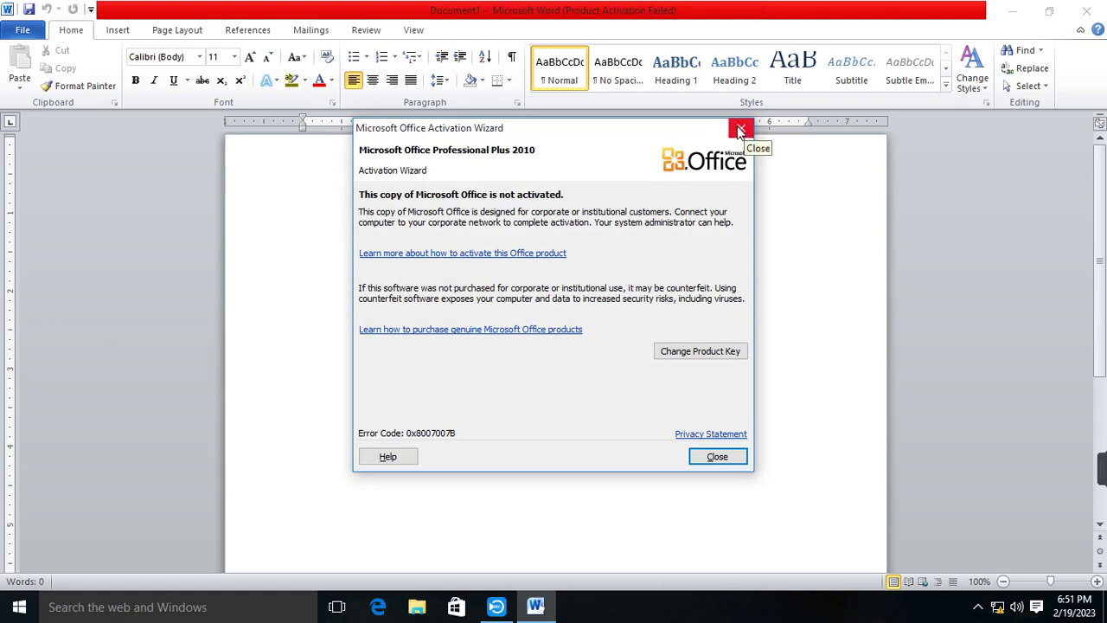
Close the Microsoft Office Activation Wizard notice to reveal blank Document1
{"action": "left_click", "coordinate": [740, 130]}
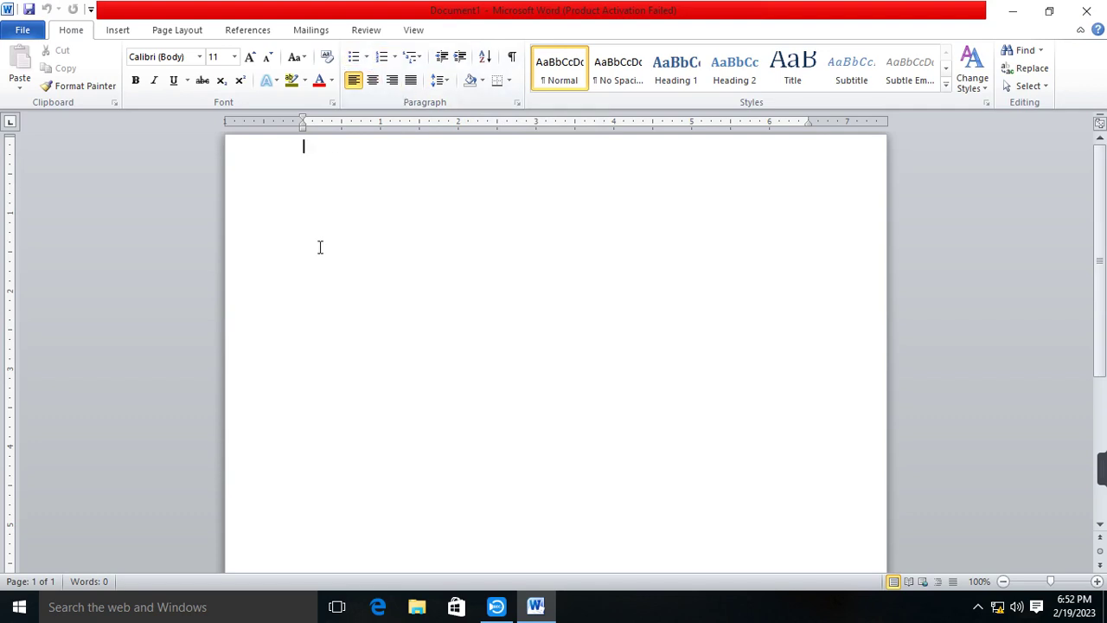
Type 'Krishna Computer Institute Chausar harpalpur hardoi', fixing typos, and select the line
{"action": "type", "text": "Krisna"}
{"action": "key", "text": "BackSpace"}
{"action": "key", "text": "BackSpace"}
{"action": "key", "text": "BackSpace"}
{"action": "type", "text": "shna COmpue"}
{"action": "key", "text": "BackSpace"}
{"action": "type", "text": "ter "}
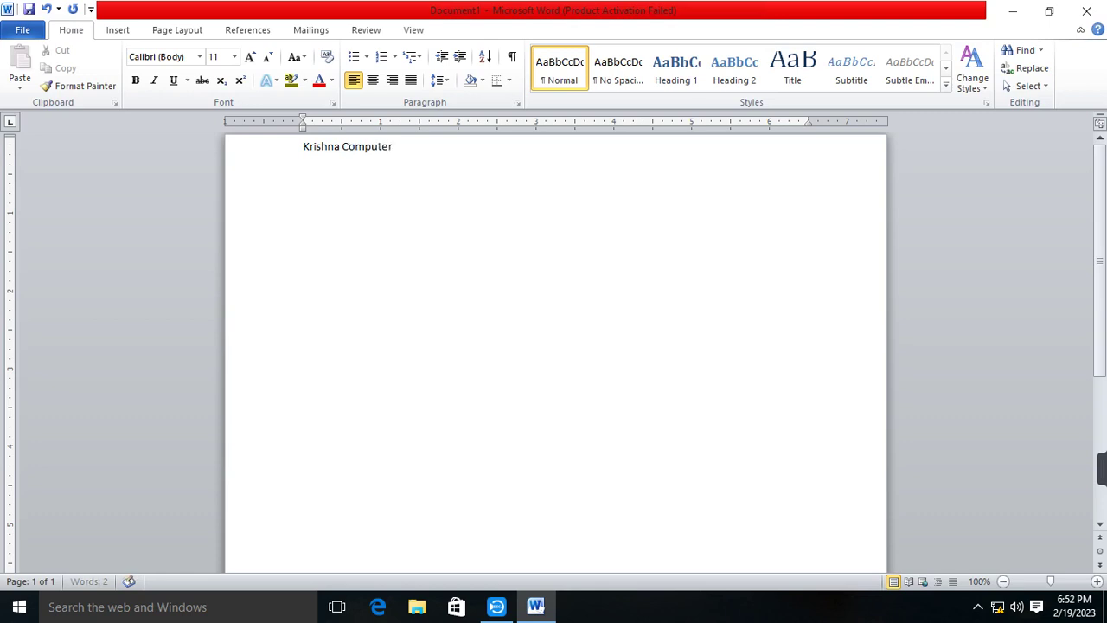
{"action": "type", "text": "Institute Chausar harpalpur hardoi"}
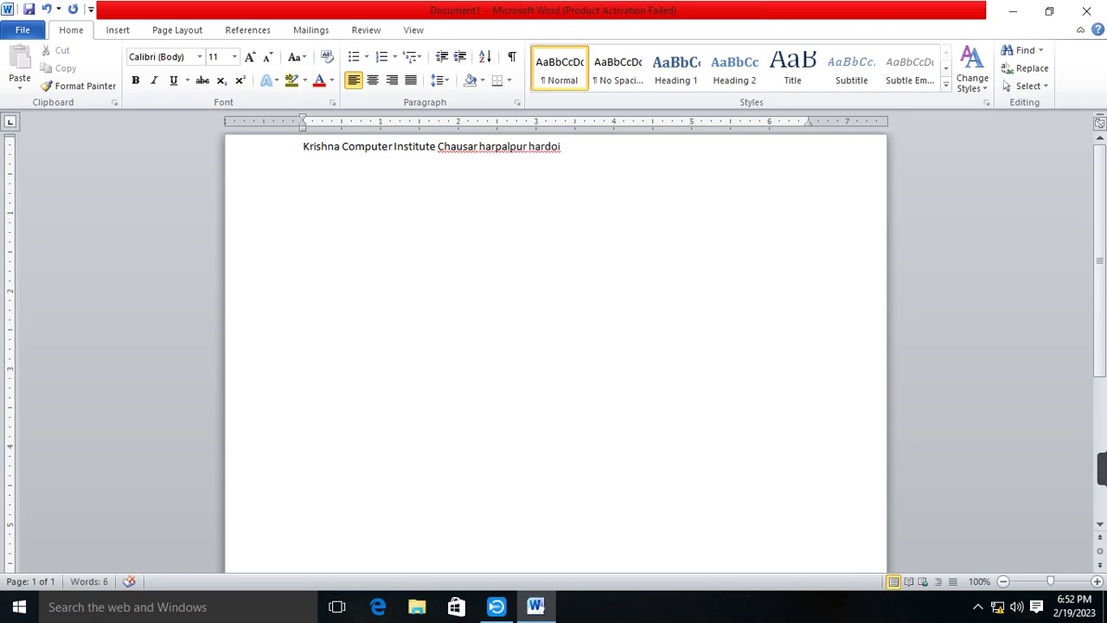
{"action": "left_click_drag", "start_coordinate": [564, 147], "coordinate": [301, 149]}
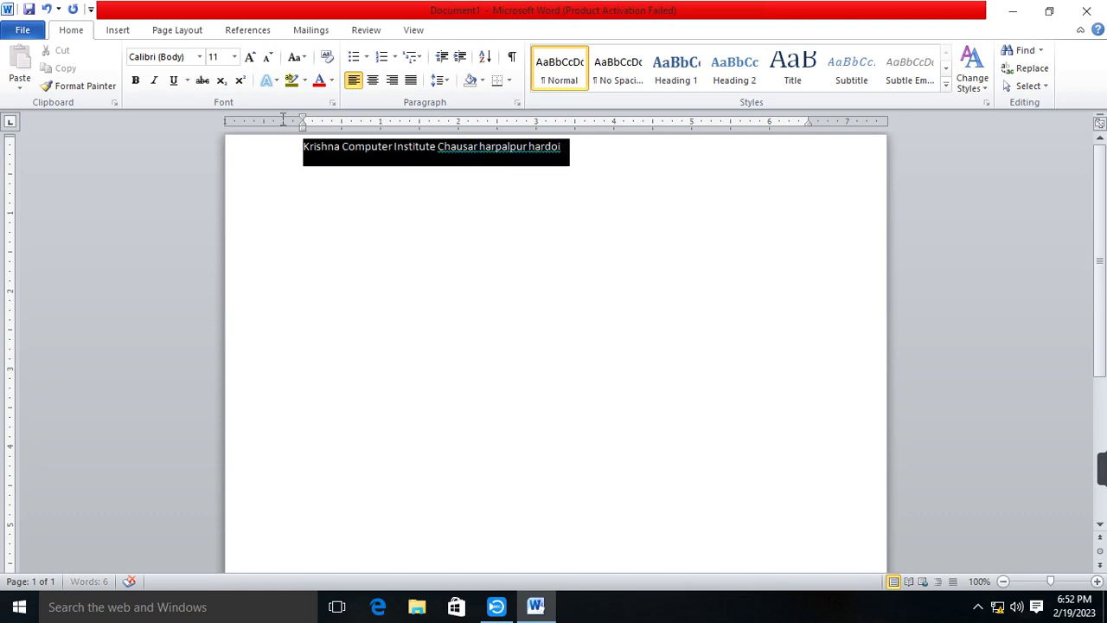
Set the selected line's font size to 26
{"action": "left_click", "coordinate": [234, 56]}
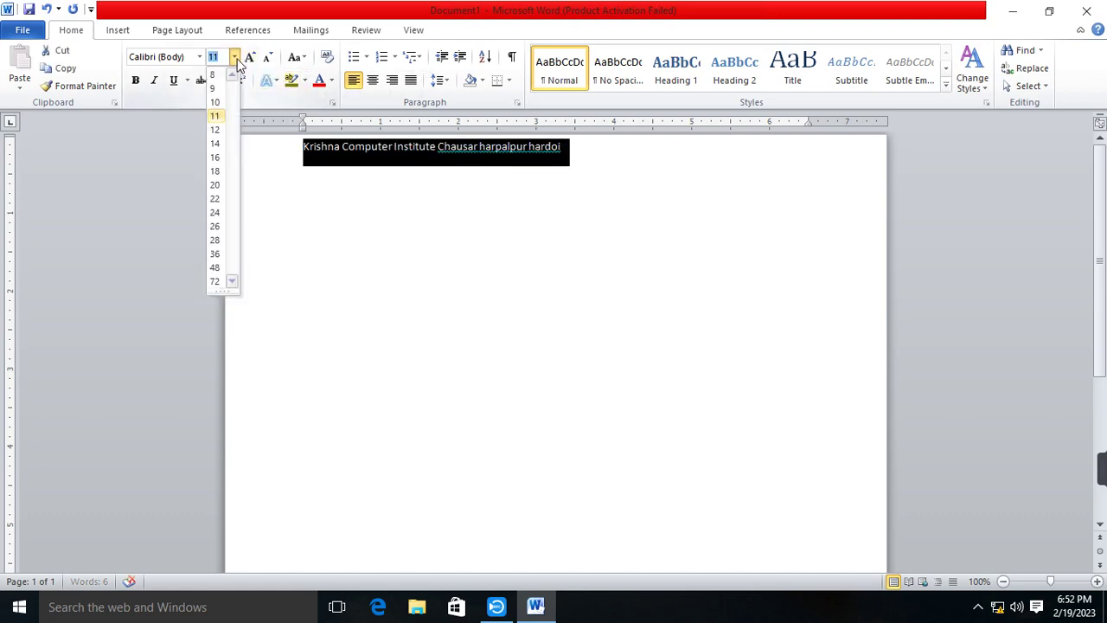
{"action": "left_click", "coordinate": [216, 228]}
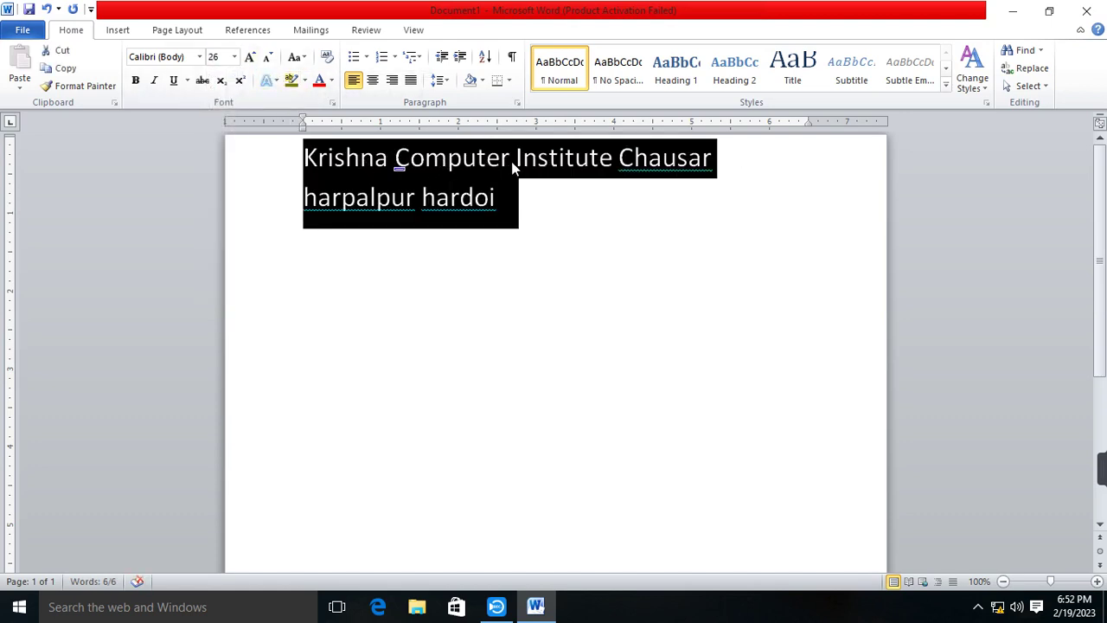
{"action": "left_click", "coordinate": [515, 159]}
Split the line so Krishna, Computer, Institute, Chausar, harpalpur and hardoi each get their own line
{"action": "left_click", "coordinate": [389, 160]}
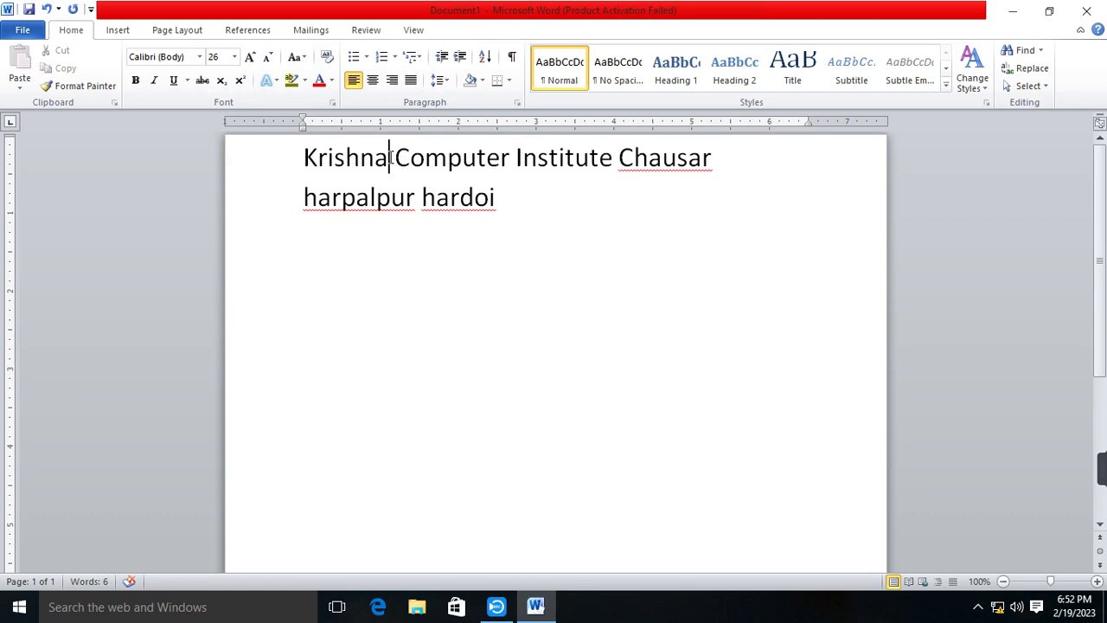
{"action": "key", "text": "Return"}
{"action": "left_click", "coordinate": [430, 208]}
{"action": "key", "text": "Return"}
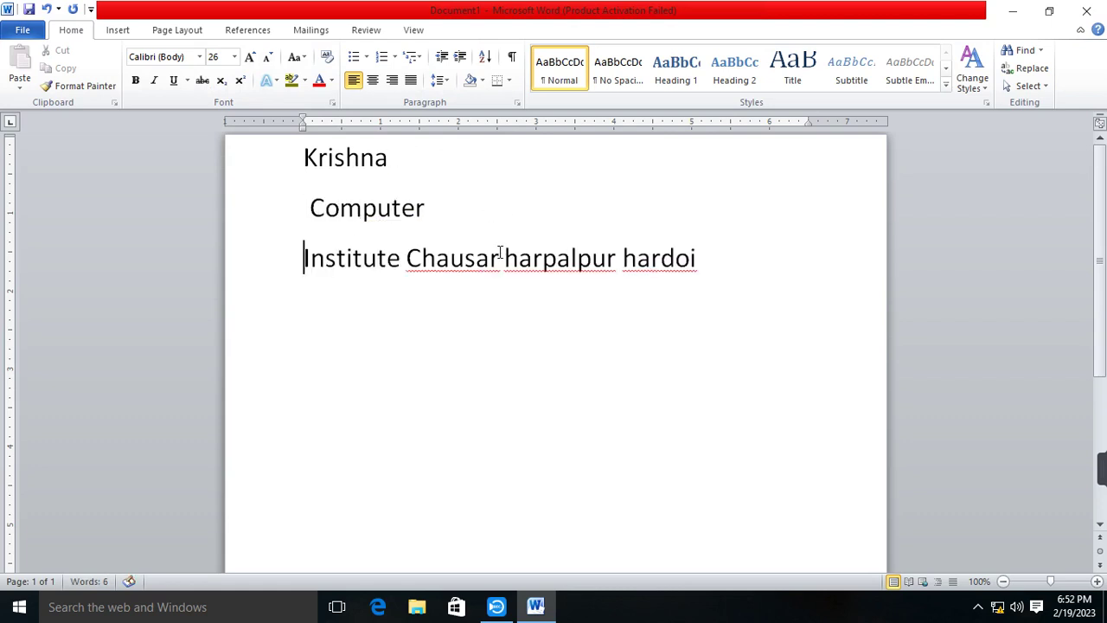
{"action": "left_click", "coordinate": [405, 259]}
{"action": "key", "text": "Return"}
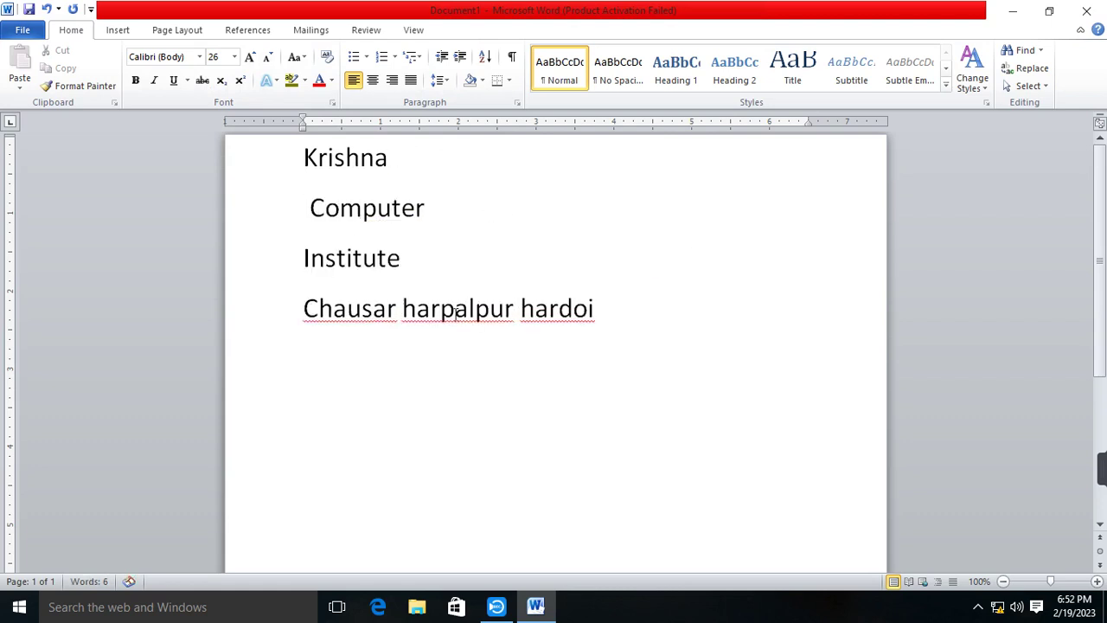
{"action": "left_click", "coordinate": [402, 309]}
{"action": "key", "text": "Return"}
{"action": "left_click", "coordinate": [422, 359]}
{"action": "key", "text": "Return"}
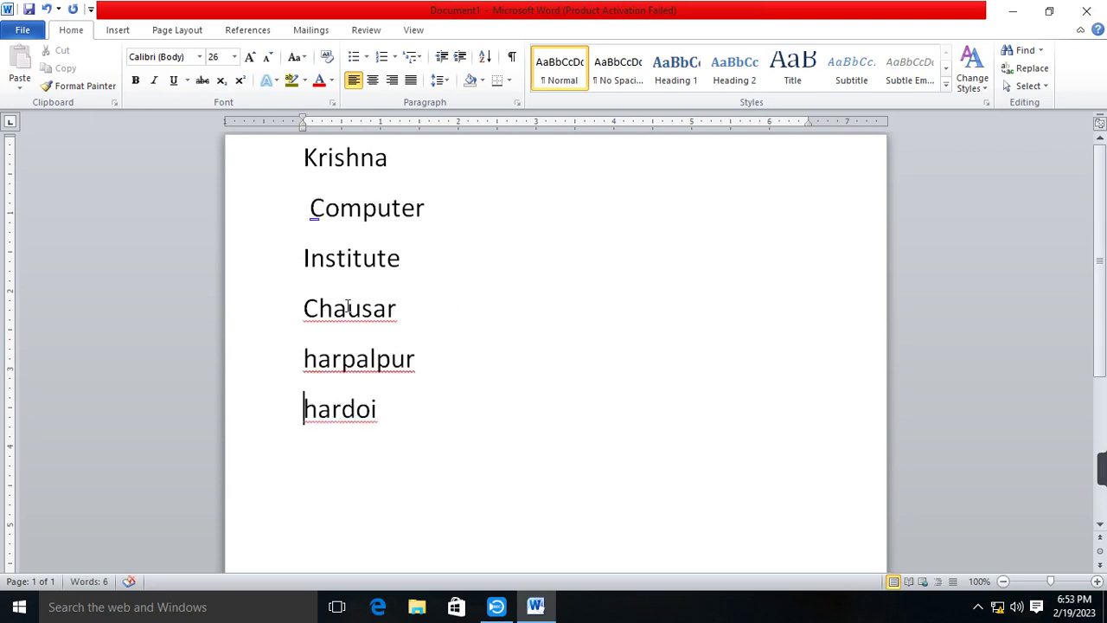
{"action": "left_click", "coordinate": [474, 215]}
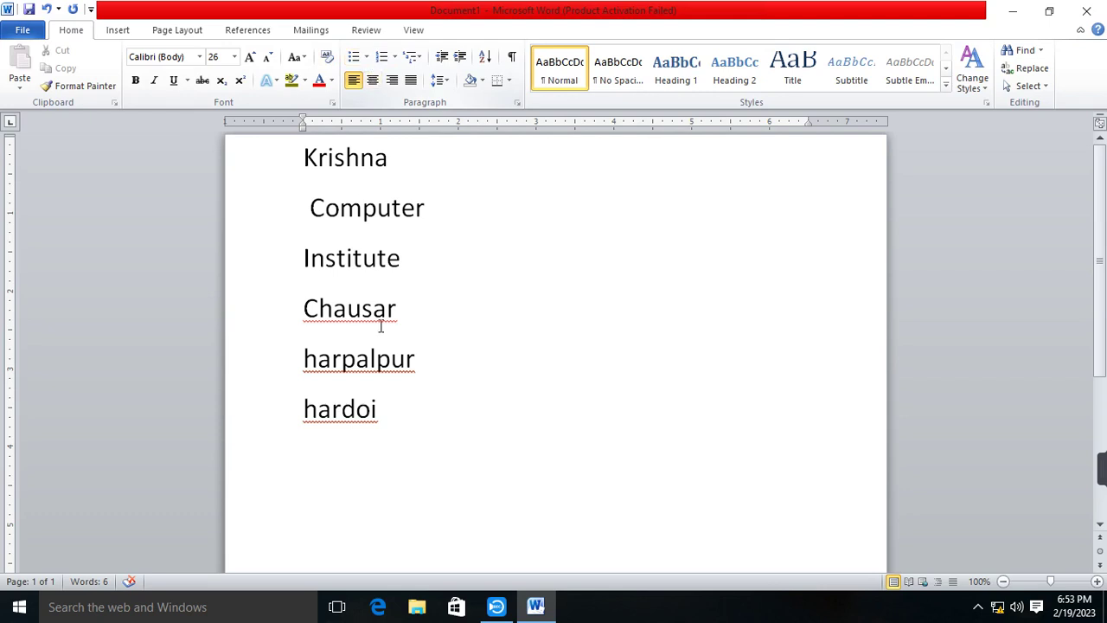
{"action": "left_click", "coordinate": [366, 57]}
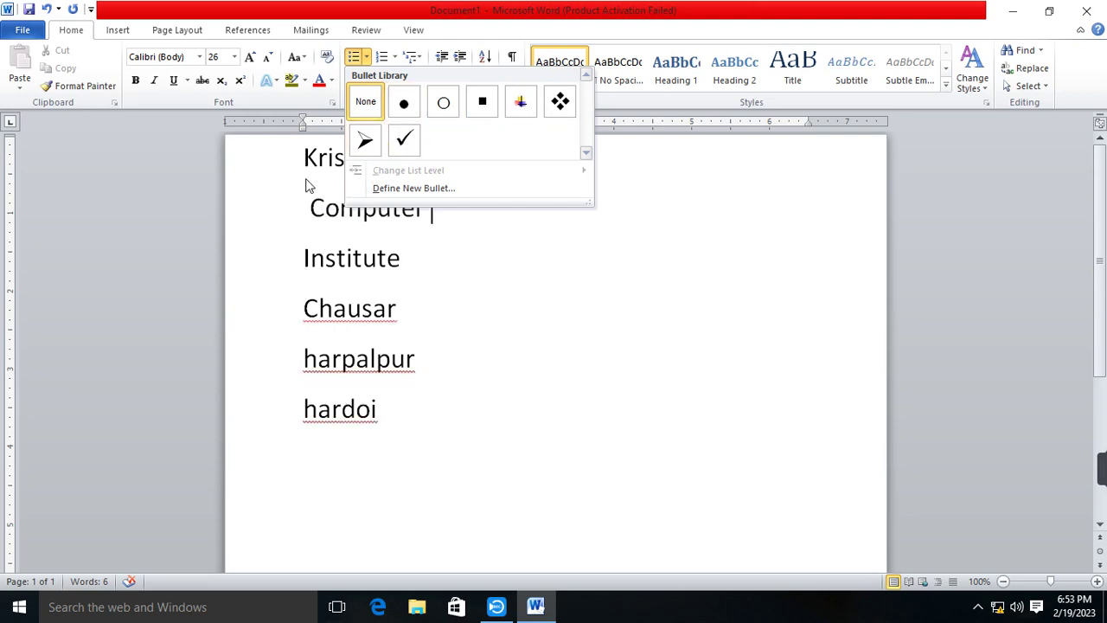
{"action": "left_click", "coordinate": [453, 459]}
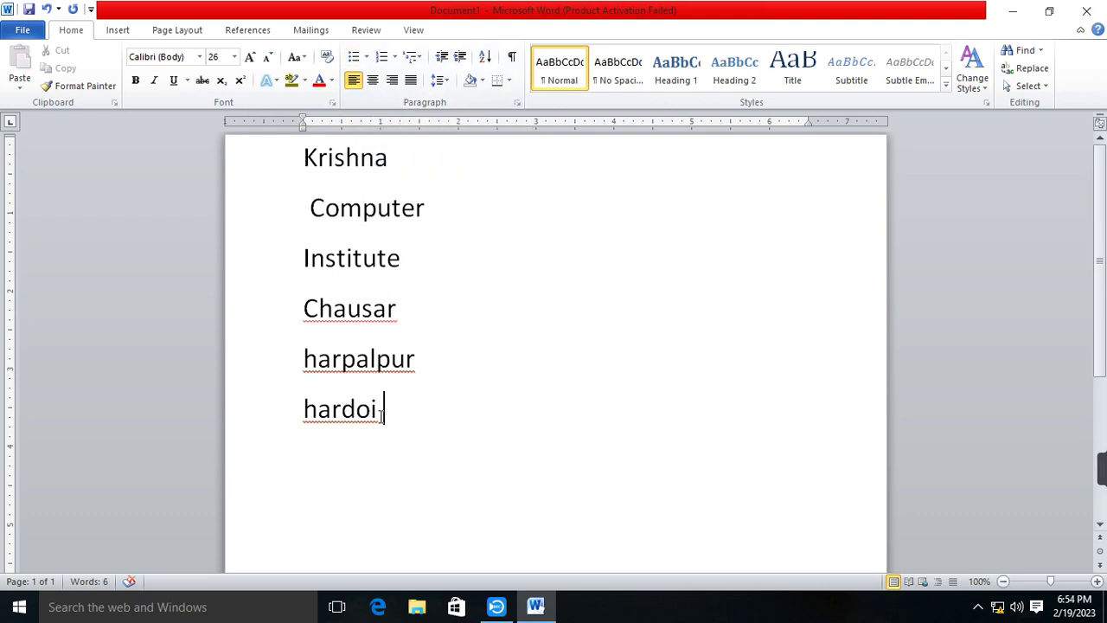
Apply black arrowhead bullets from the Bullet Library to all six lines
{"action": "left_click_drag", "start_coordinate": [383, 416], "coordinate": [294, 173]}
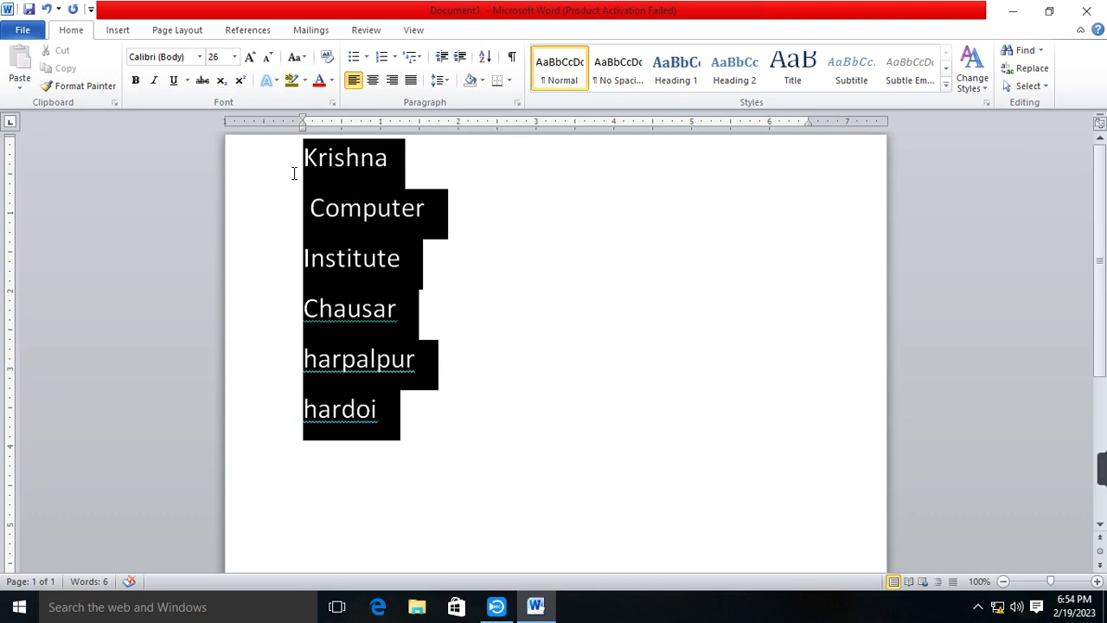
{"action": "left_click", "coordinate": [367, 57]}
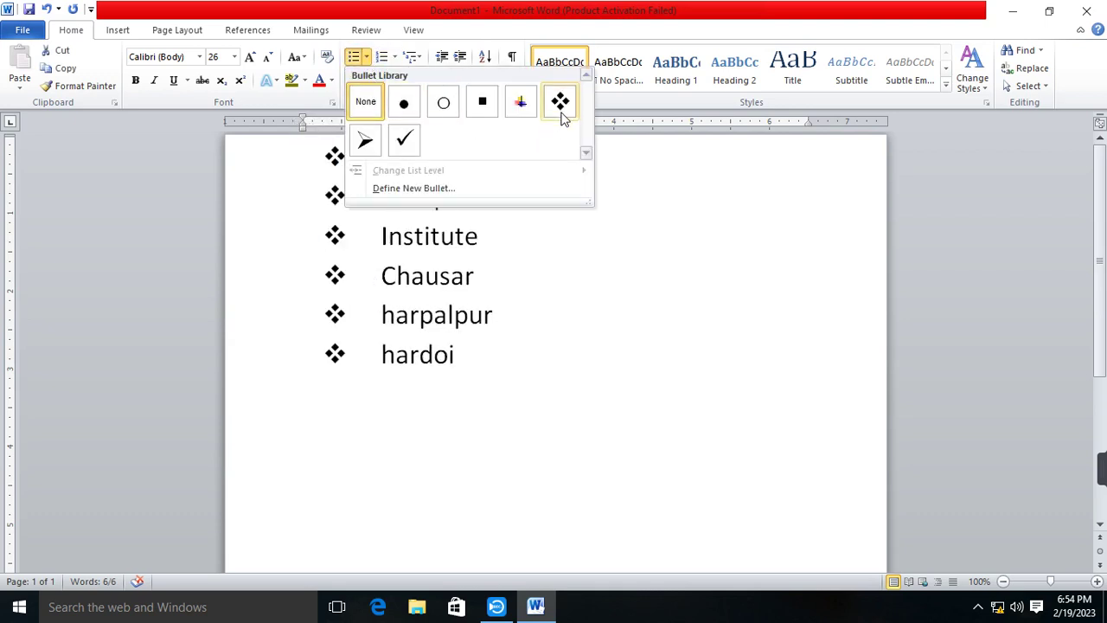
{"action": "left_click", "coordinate": [374, 147]}
{"action": "left_click", "coordinate": [596, 330]}
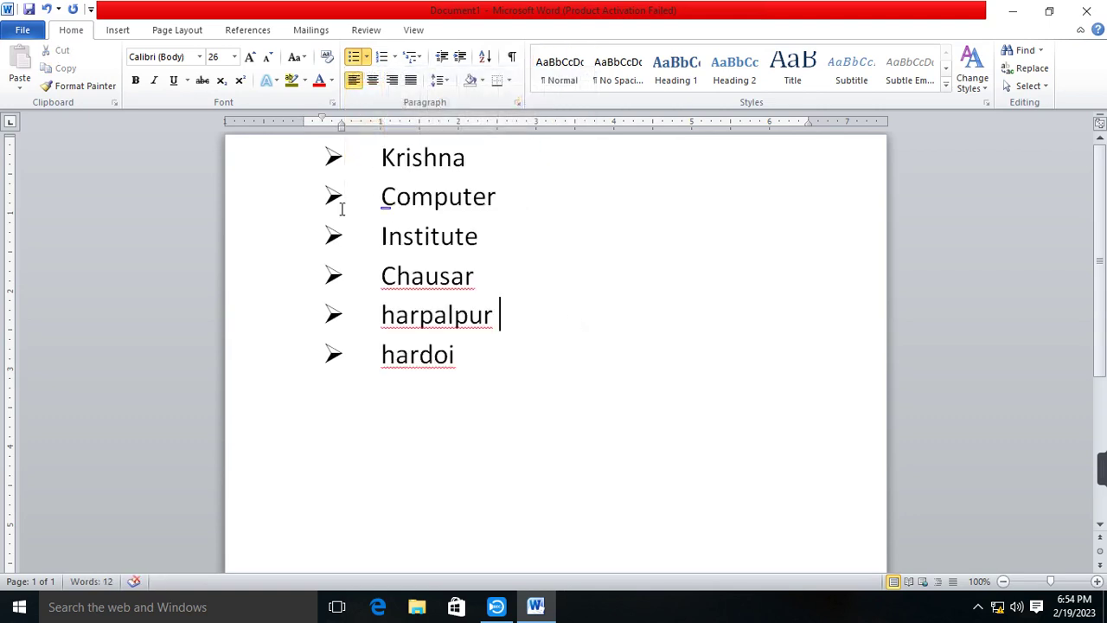
Reselect the list items and bring up the Bullets options
{"action": "mouse_move", "coordinate": [459, 356]}
{"action": "left_mouse_down"}
{"action": "mouse_move", "coordinate": [348, 219]}
{"action": "mouse_move", "coordinate": [333, 161]}
{"action": "left_mouse_up"}
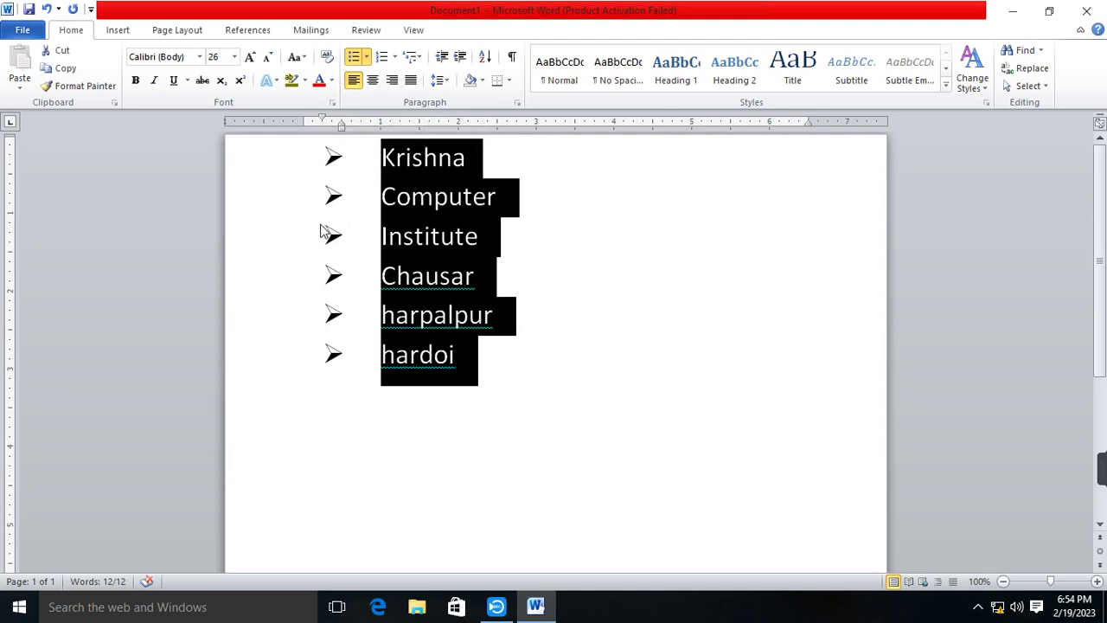
{"action": "left_click", "coordinate": [367, 59]}
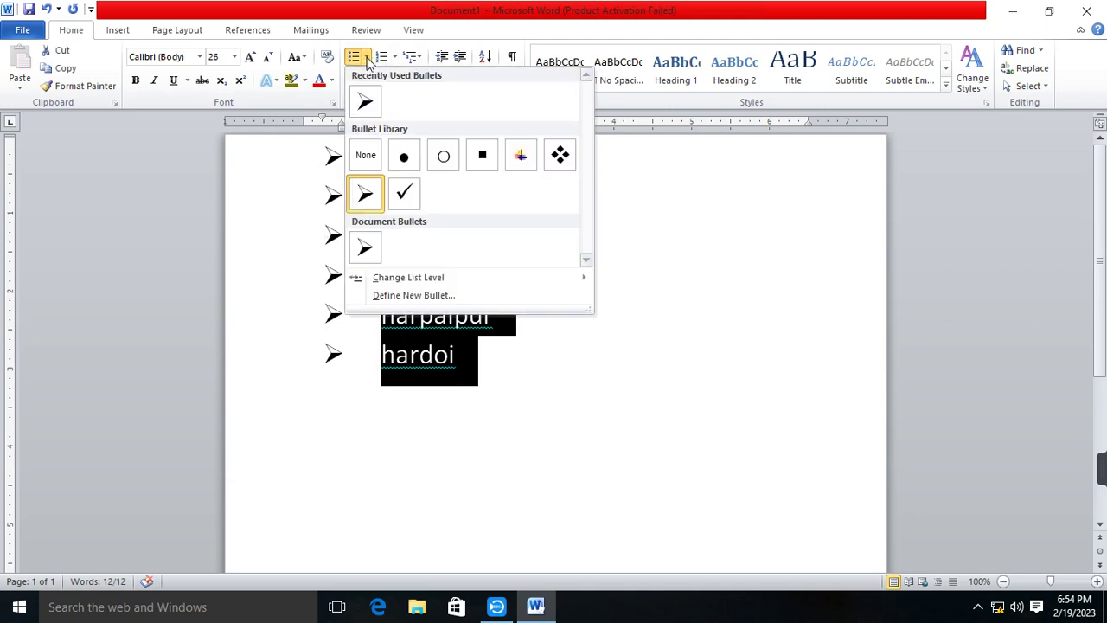
{"action": "mouse_move", "coordinate": [418, 286]}
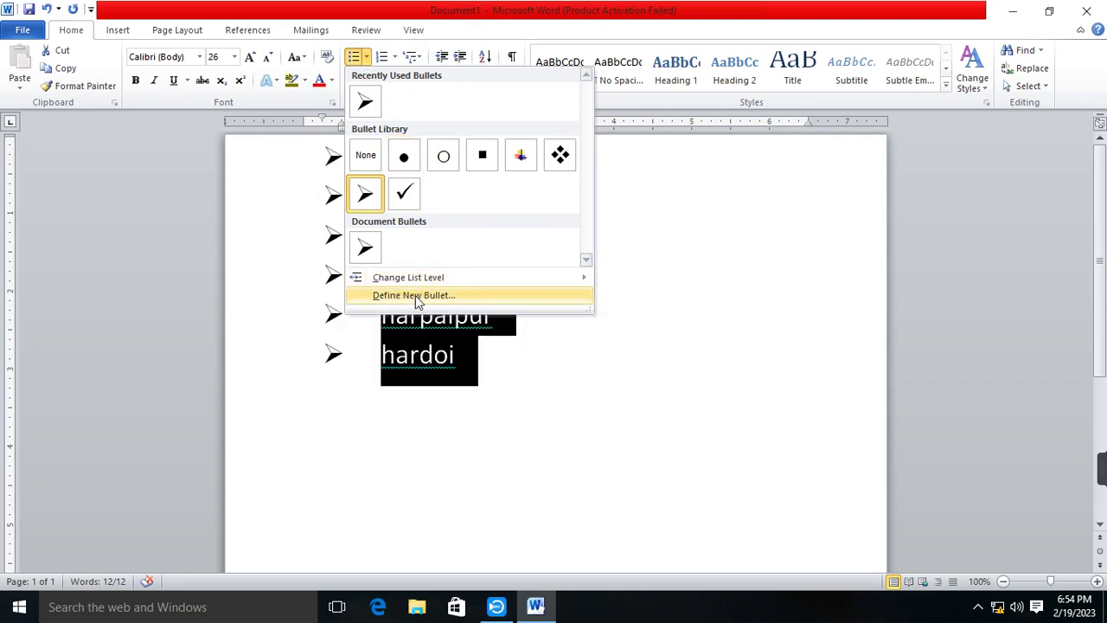
Define a new picture bullet using the red arrow image and apply it to the list
{"action": "left_click", "coordinate": [416, 295]}
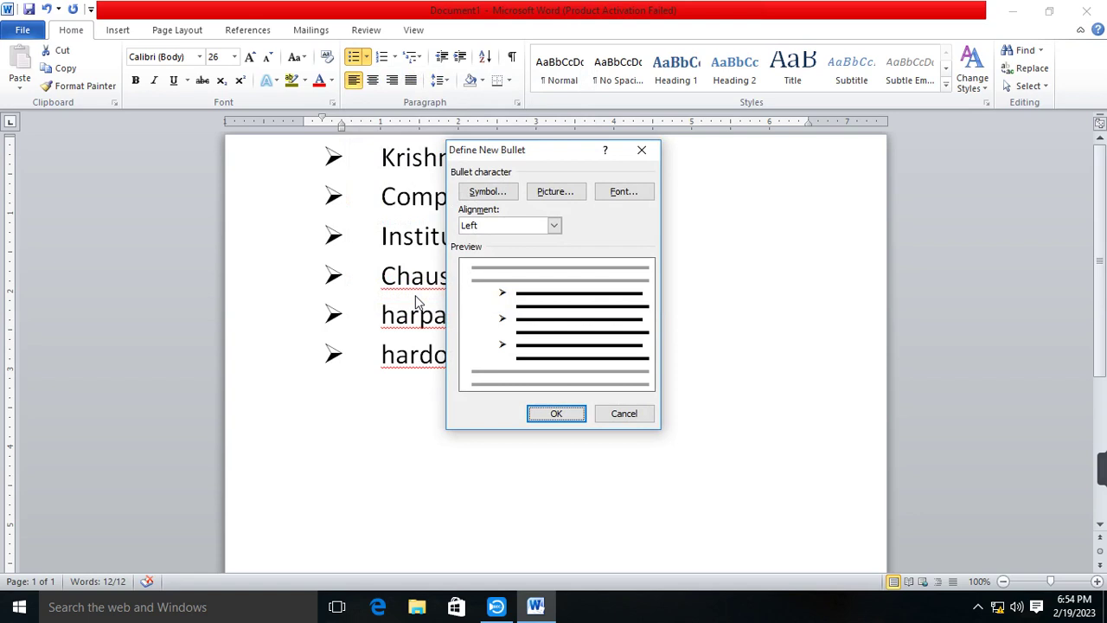
{"action": "left_click", "coordinate": [564, 195]}
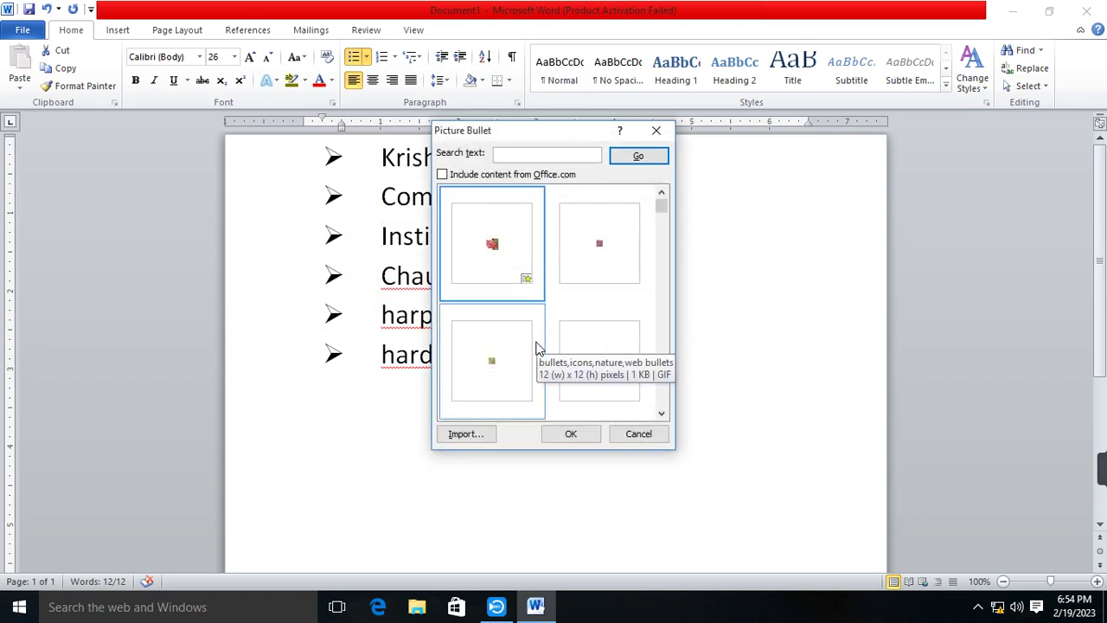
{"action": "left_click_drag", "start_coordinate": [662, 205], "coordinate": [655, 337]}
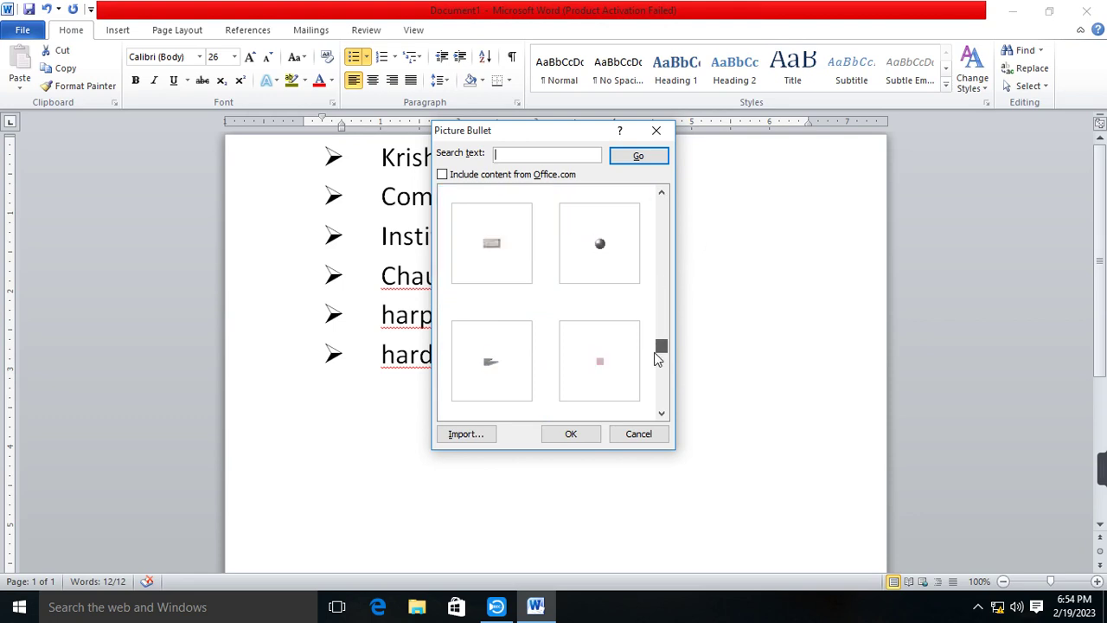
{"action": "left_click", "coordinate": [617, 346]}
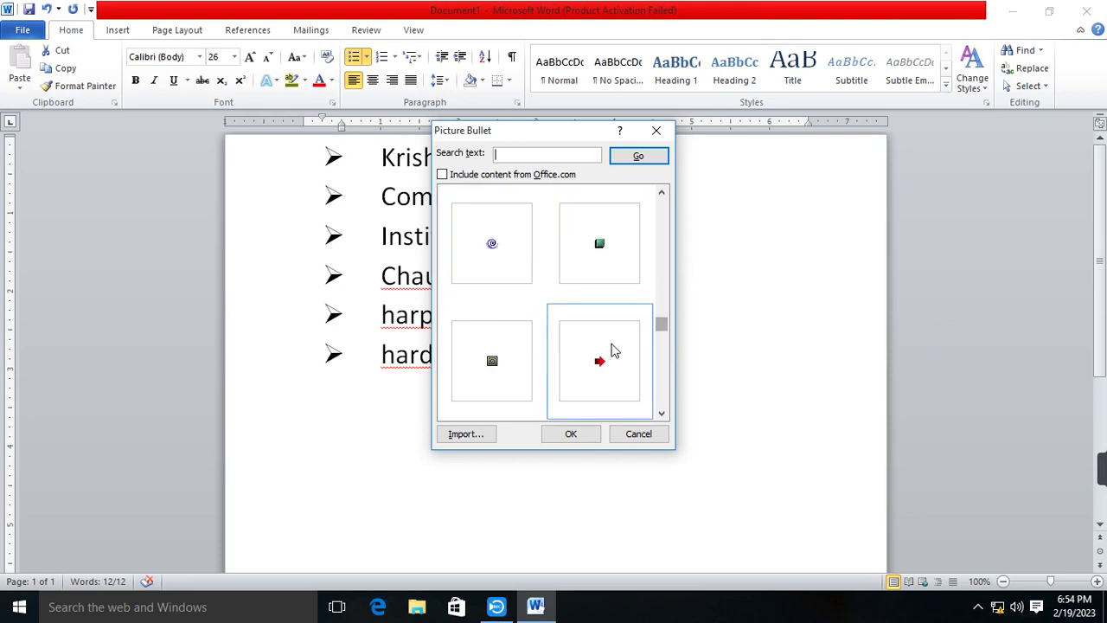
{"action": "left_click", "coordinate": [567, 437]}
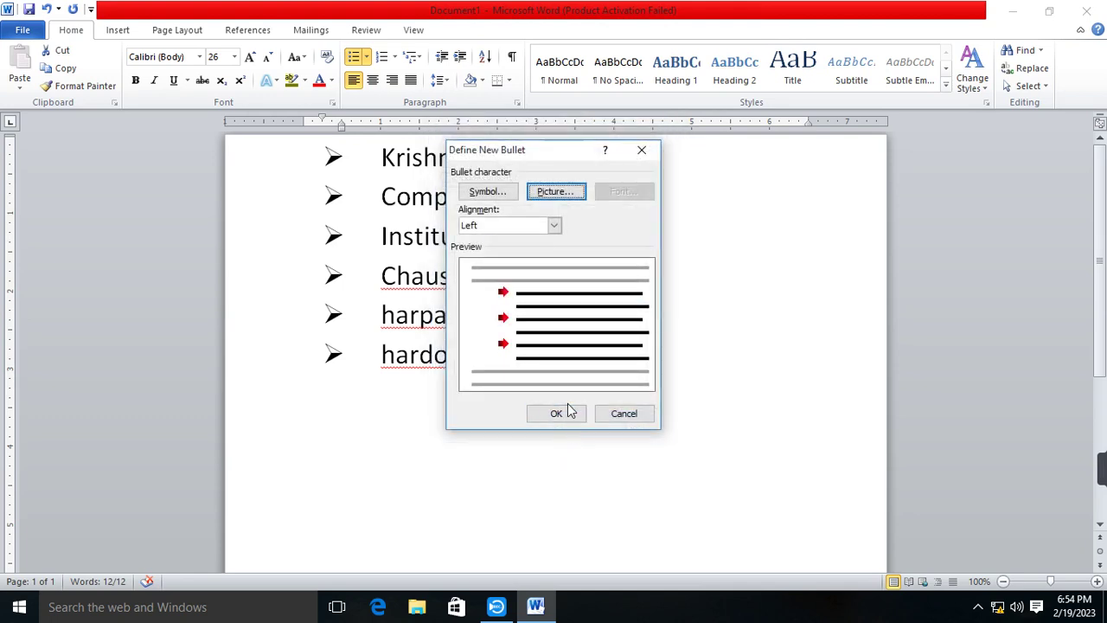
{"action": "left_click", "coordinate": [558, 413]}
{"action": "left_click", "coordinate": [576, 321]}
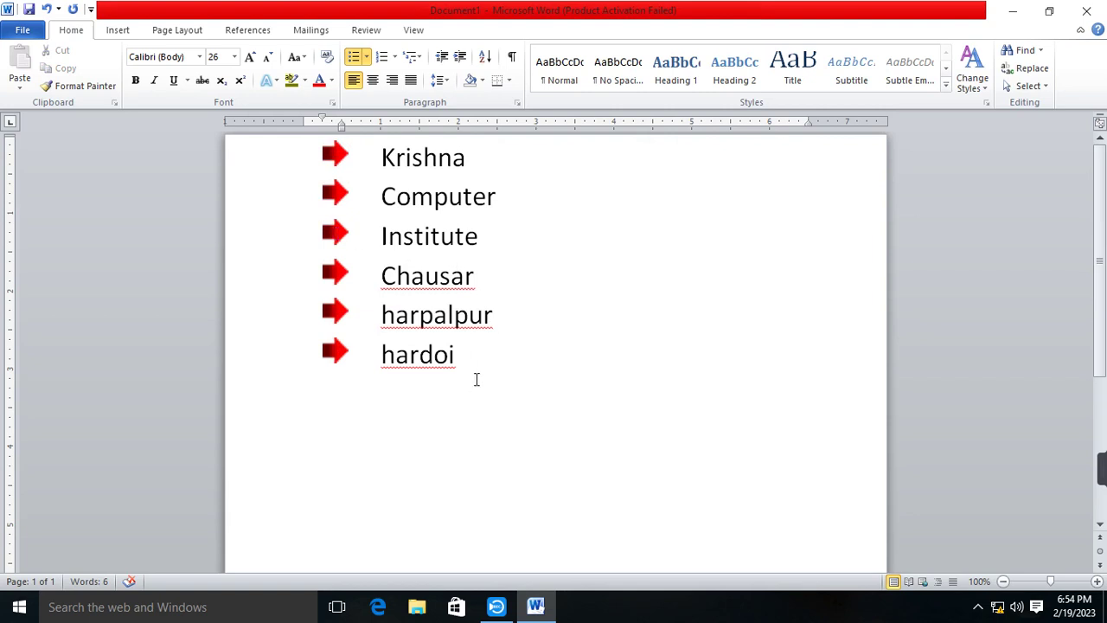
{"action": "left_click_drag", "start_coordinate": [476, 378], "coordinate": [372, 157]}
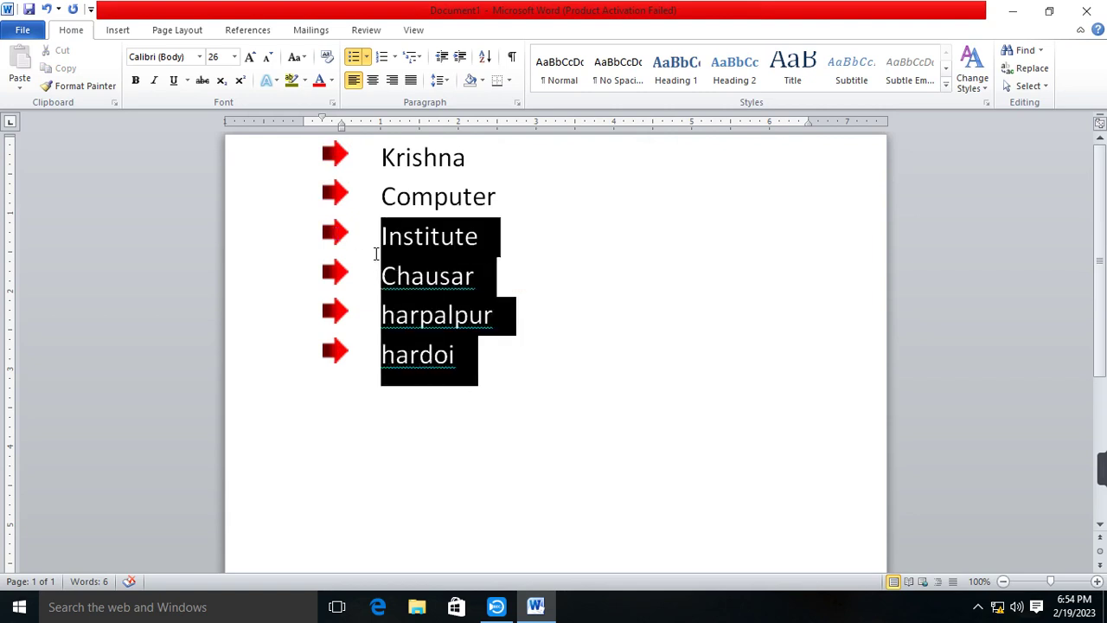
Set Bullets to None for all six lines
{"action": "left_click", "coordinate": [365, 56]}
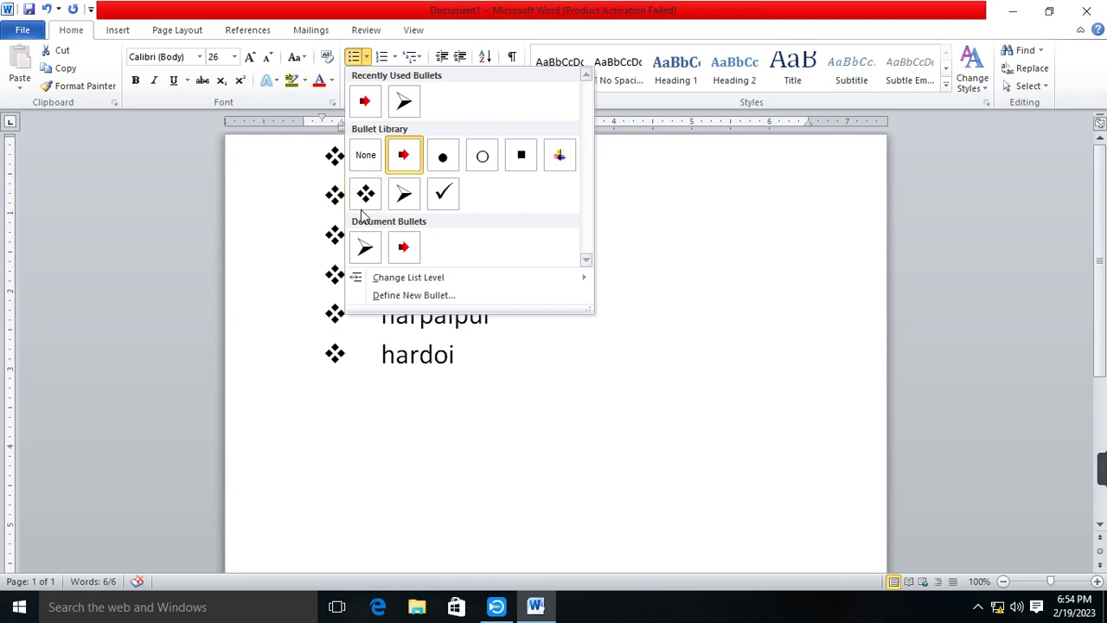
{"action": "left_click", "coordinate": [370, 158]}
{"action": "left_click", "coordinate": [459, 406]}
{"action": "left_click", "coordinate": [430, 210]}
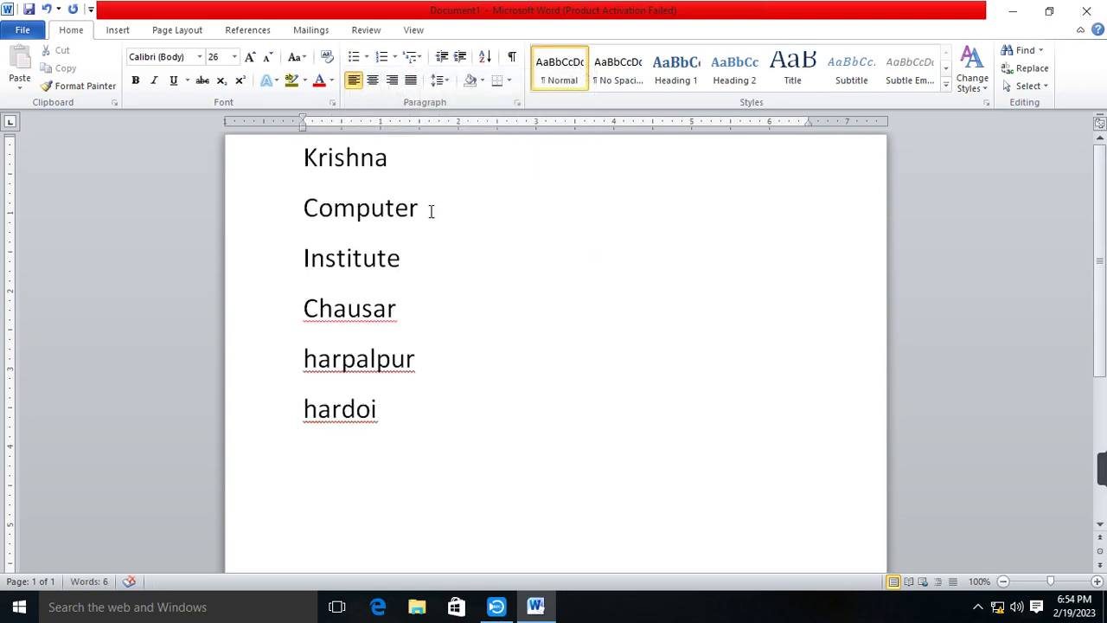
Give the Computer line a red-arrow bullet, then remove it again so no bullets remain
{"action": "left_click", "coordinate": [366, 56]}
{"action": "left_click", "coordinate": [405, 154]}
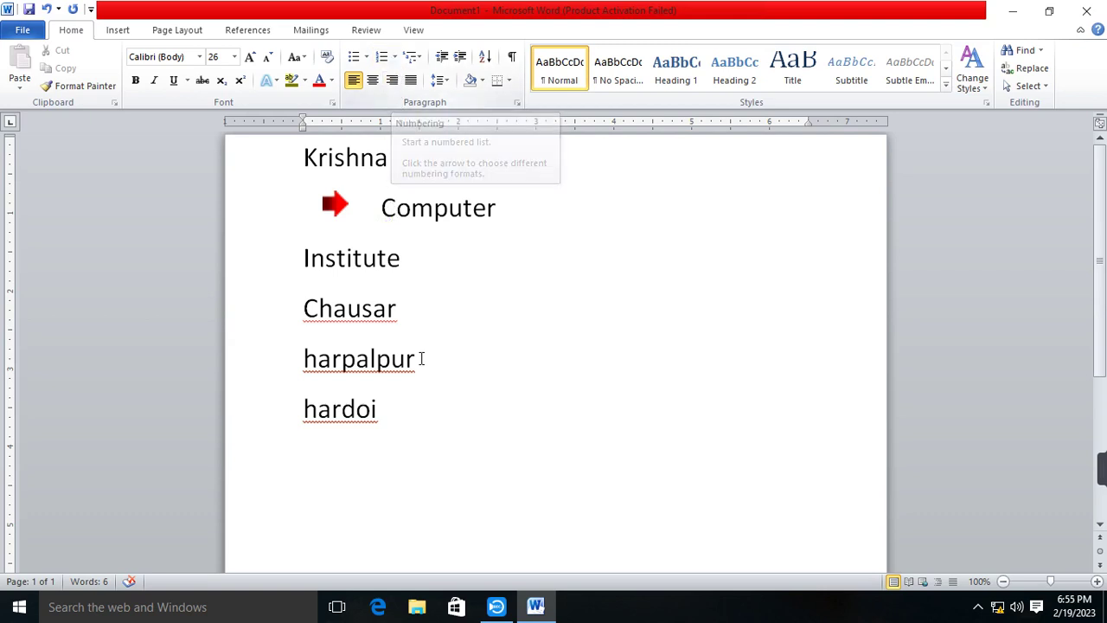
{"action": "left_click_drag", "start_coordinate": [417, 433], "coordinate": [342, 181]}
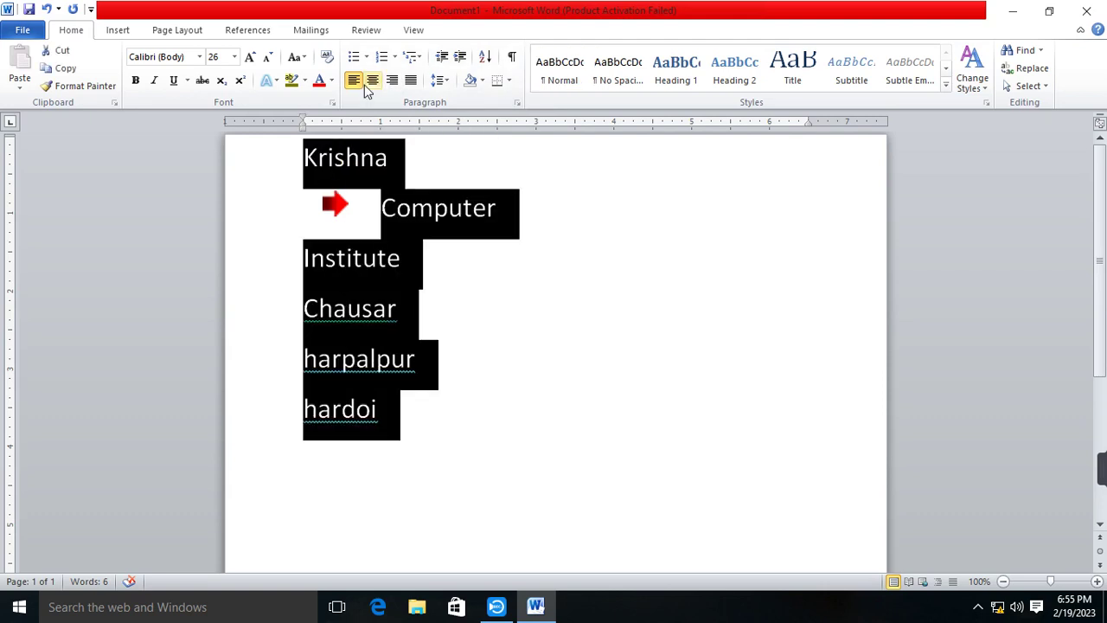
{"action": "left_click", "coordinate": [507, 197]}
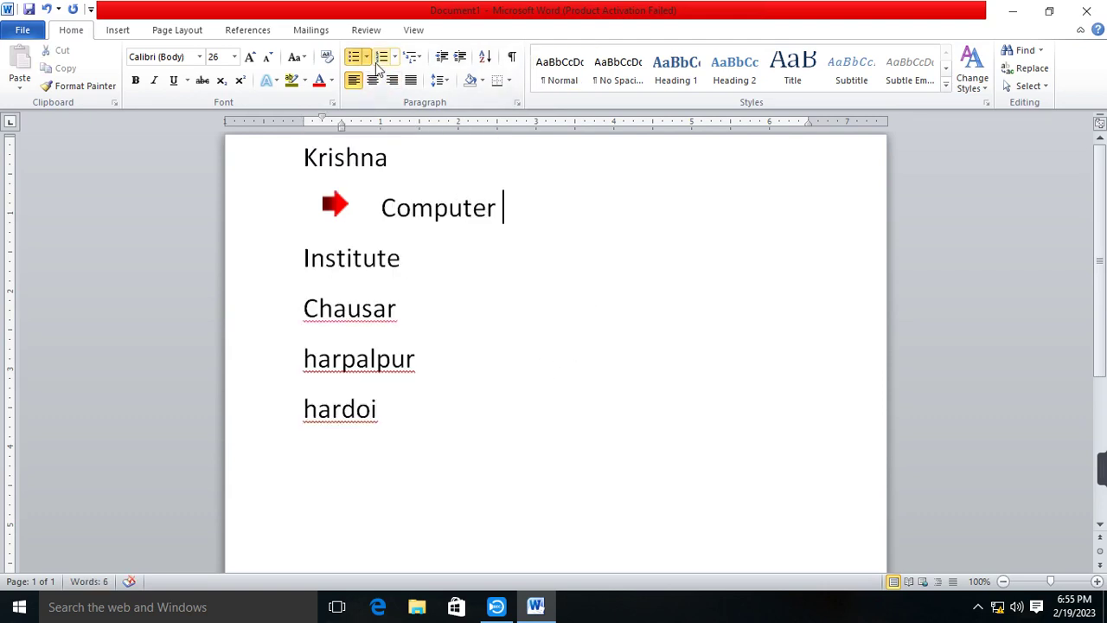
{"action": "left_click", "coordinate": [367, 57]}
{"action": "left_click", "coordinate": [363, 161]}
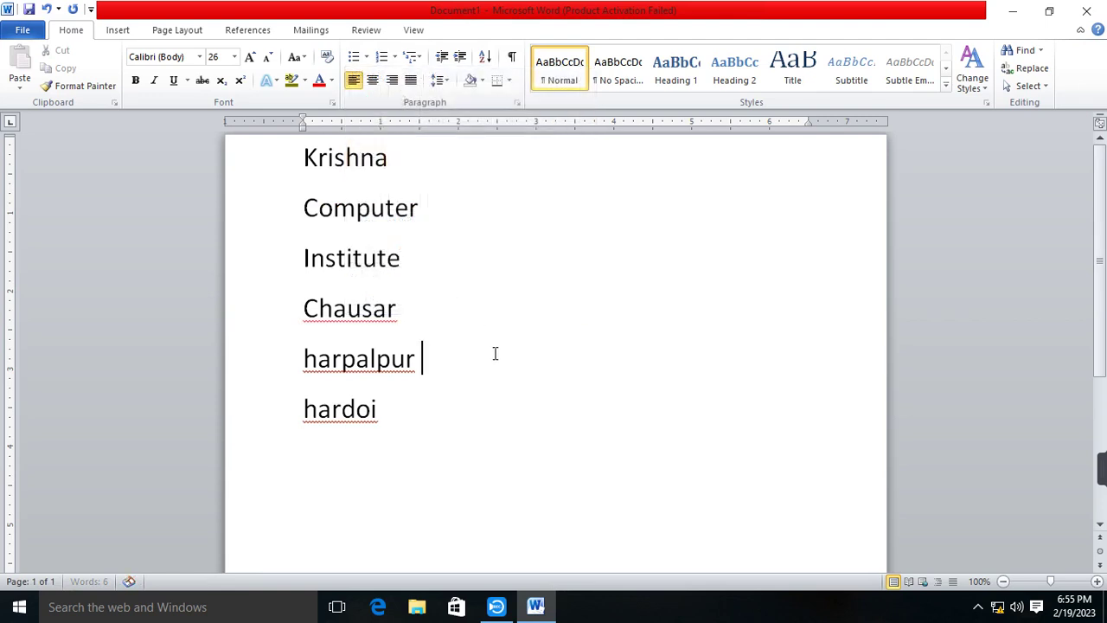
{"action": "left_click", "coordinate": [394, 57]}
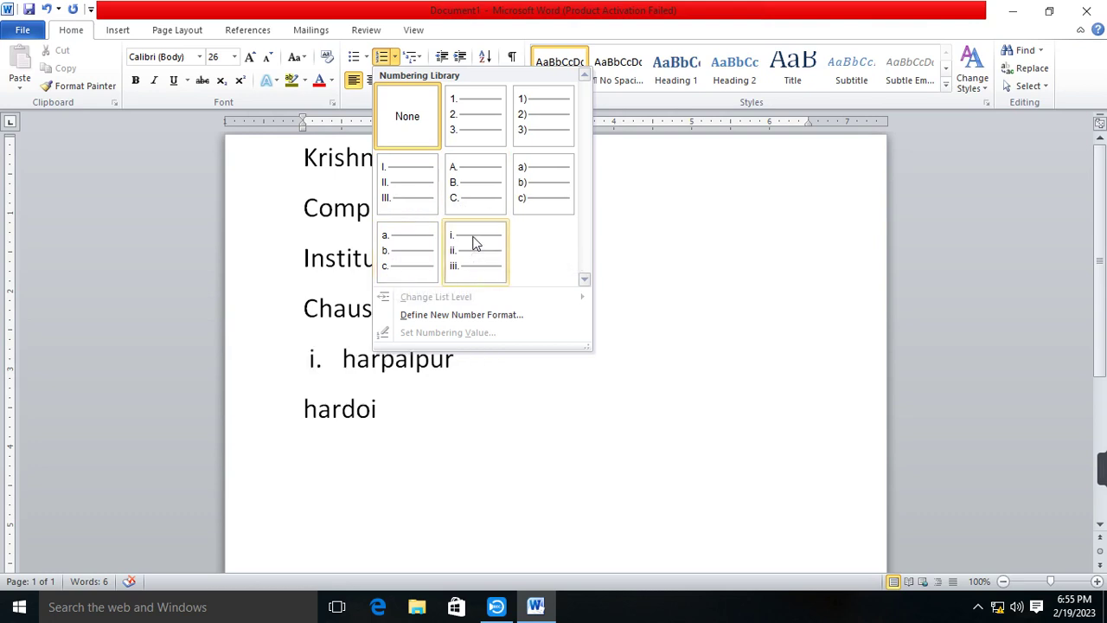
{"action": "left_click", "coordinate": [654, 265]}
{"action": "left_click", "coordinate": [426, 212]}
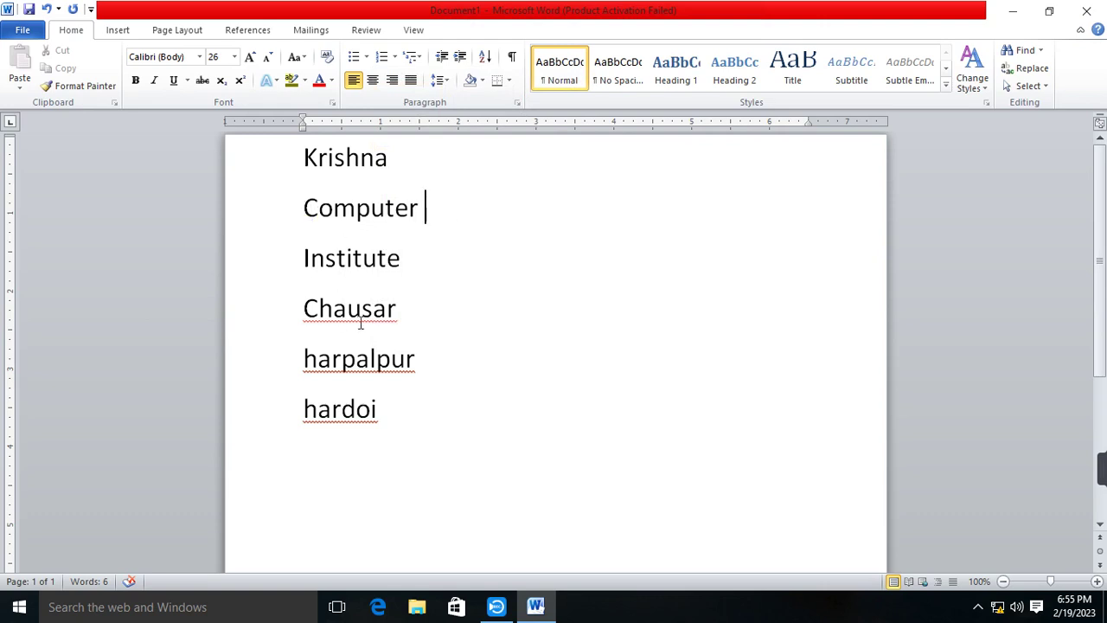
{"action": "left_click", "coordinate": [399, 309]}
{"action": "left_click", "coordinate": [396, 59]}
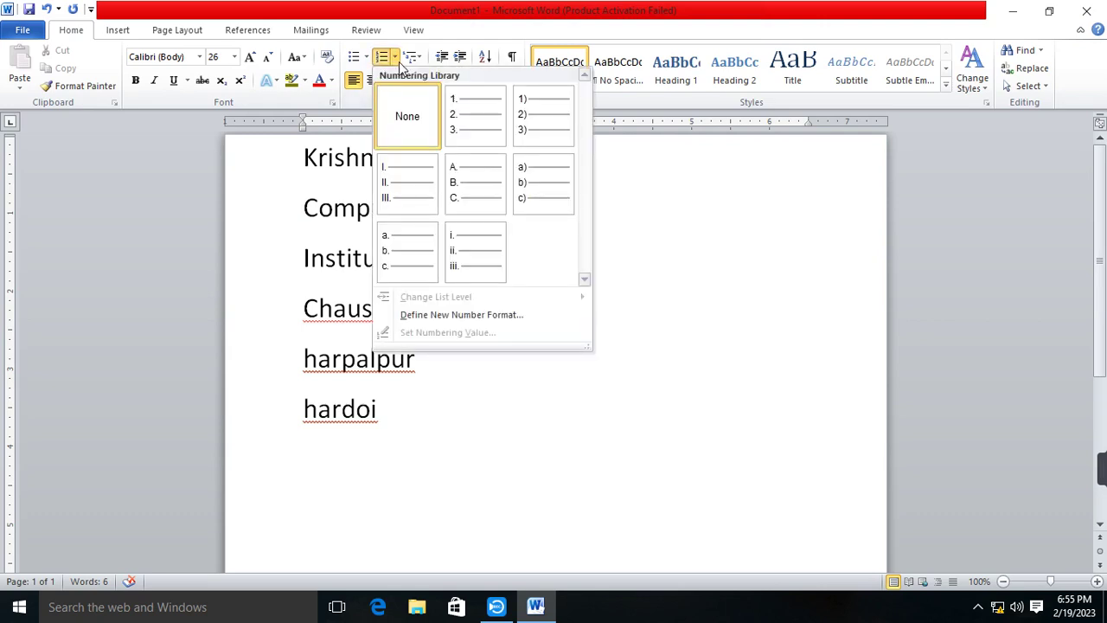
{"action": "left_click", "coordinate": [526, 128]}
{"action": "left_click", "coordinate": [415, 362]}
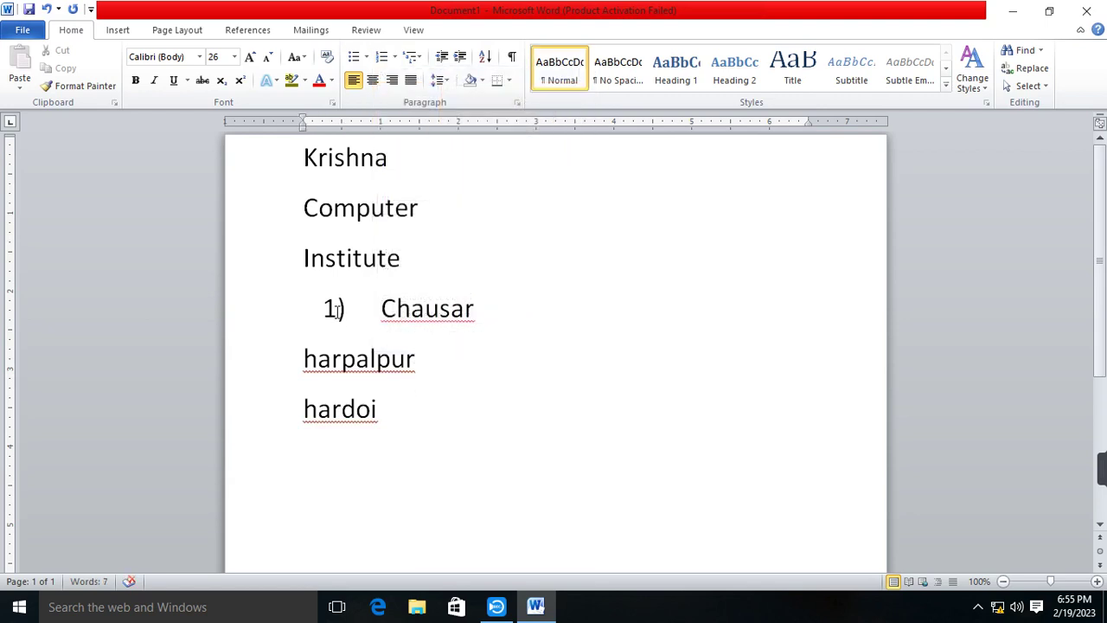
{"action": "left_click_drag", "start_coordinate": [336, 311], "coordinate": [313, 307]}
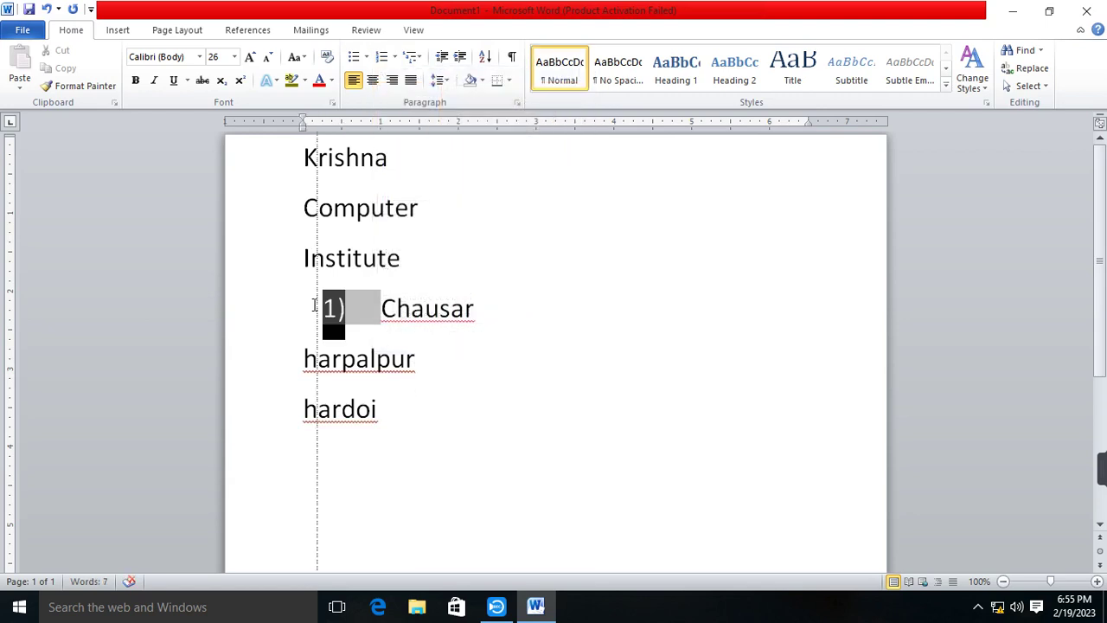
{"action": "left_click", "coordinate": [393, 338]}
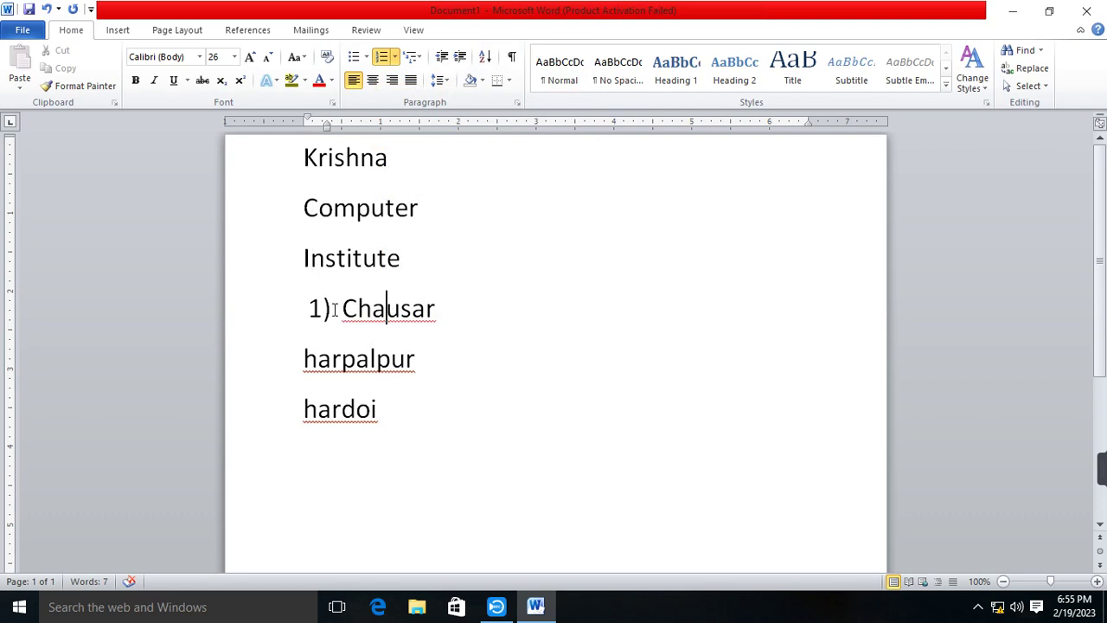
{"action": "left_click", "coordinate": [439, 310]}
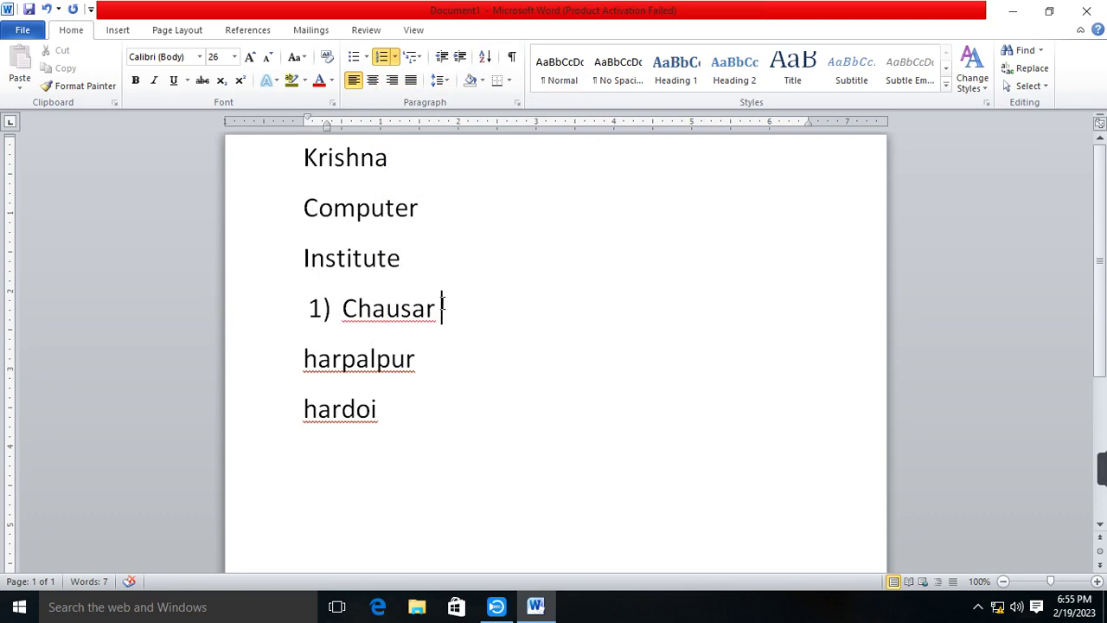
{"action": "left_click", "coordinate": [395, 59]}
{"action": "left_click", "coordinate": [391, 190]}
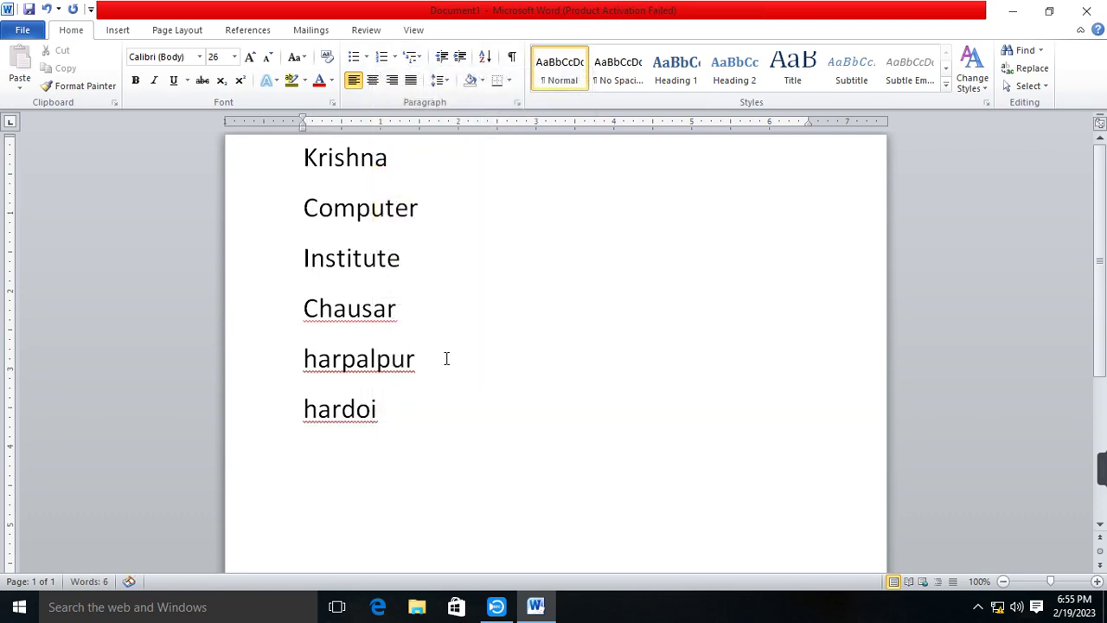
{"action": "left_click_drag", "start_coordinate": [411, 406], "coordinate": [341, 158]}
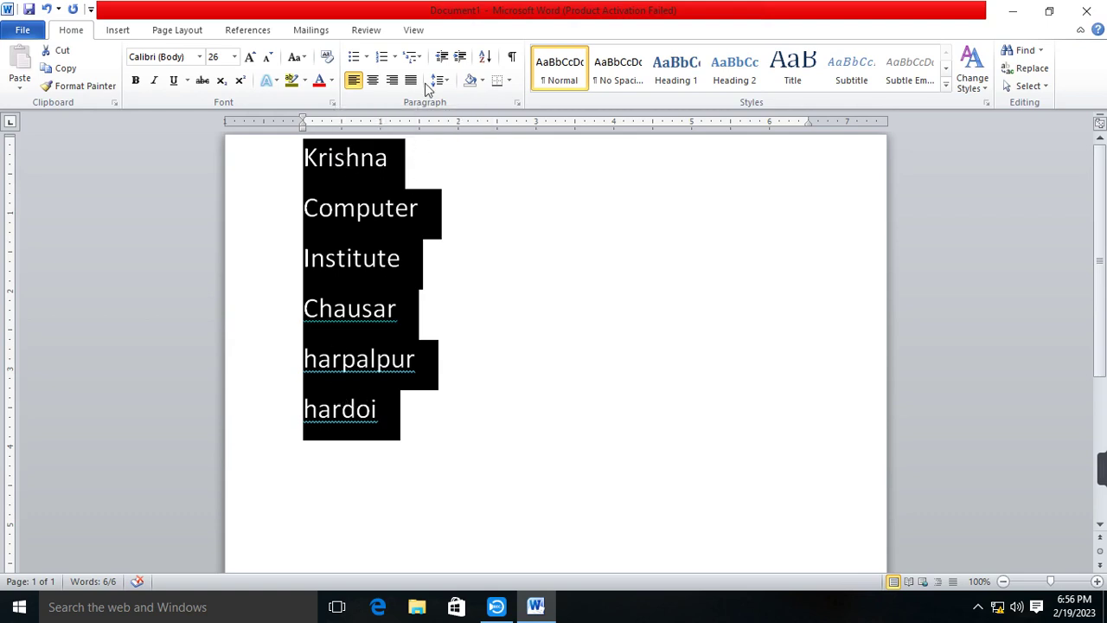
Apply the A. B. C. lettered numbering format to the six lines
{"action": "left_click", "coordinate": [393, 57]}
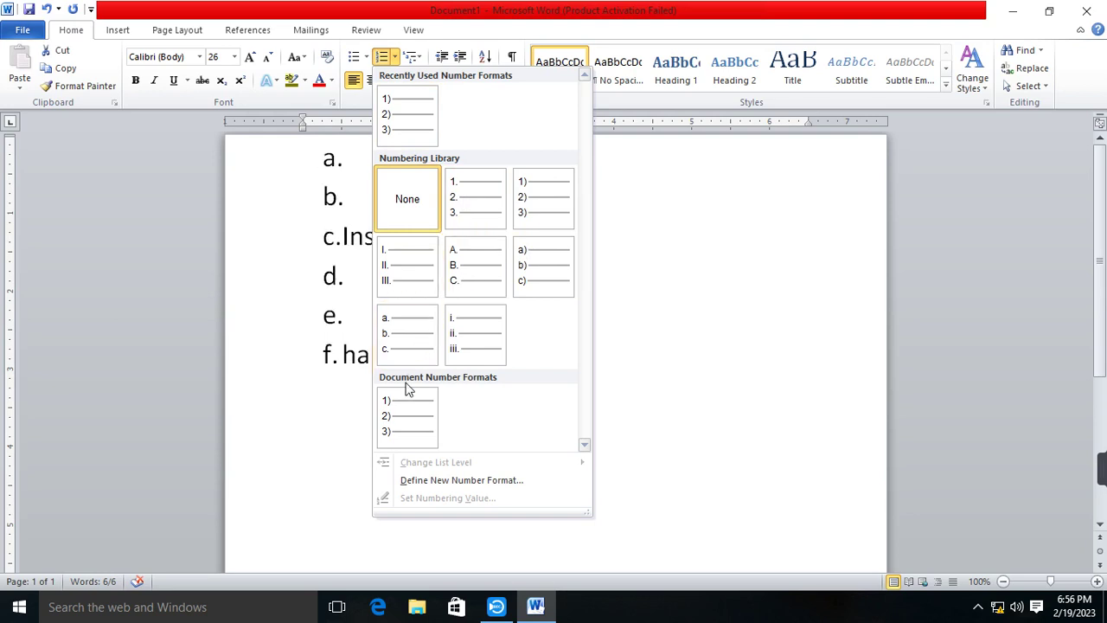
{"action": "left_click", "coordinate": [458, 265]}
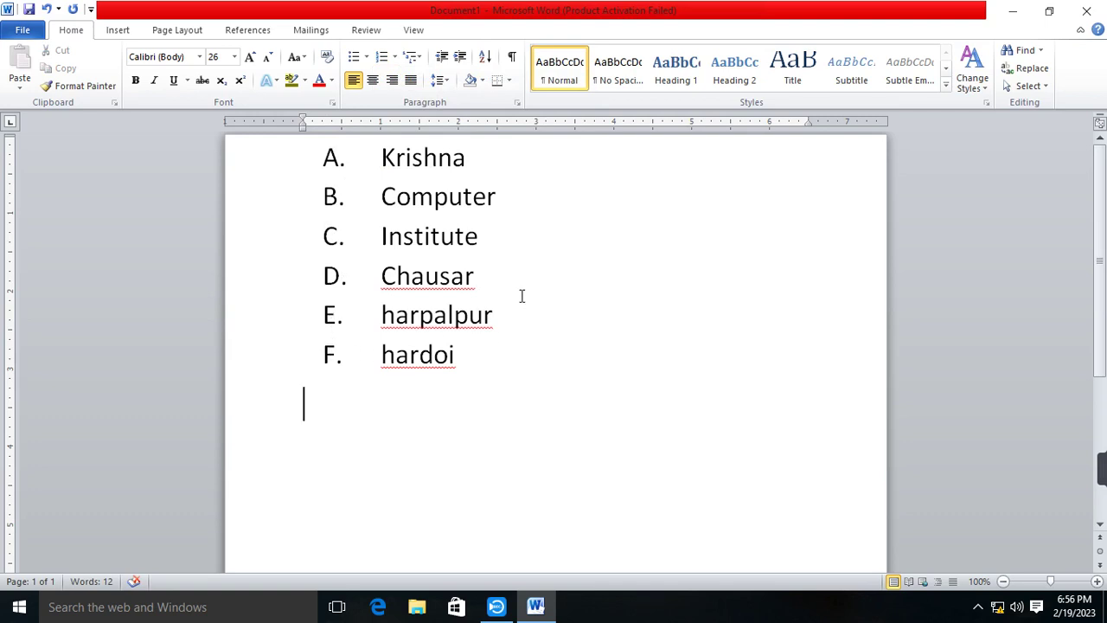
{"action": "left_click_drag", "start_coordinate": [466, 364], "coordinate": [374, 125]}
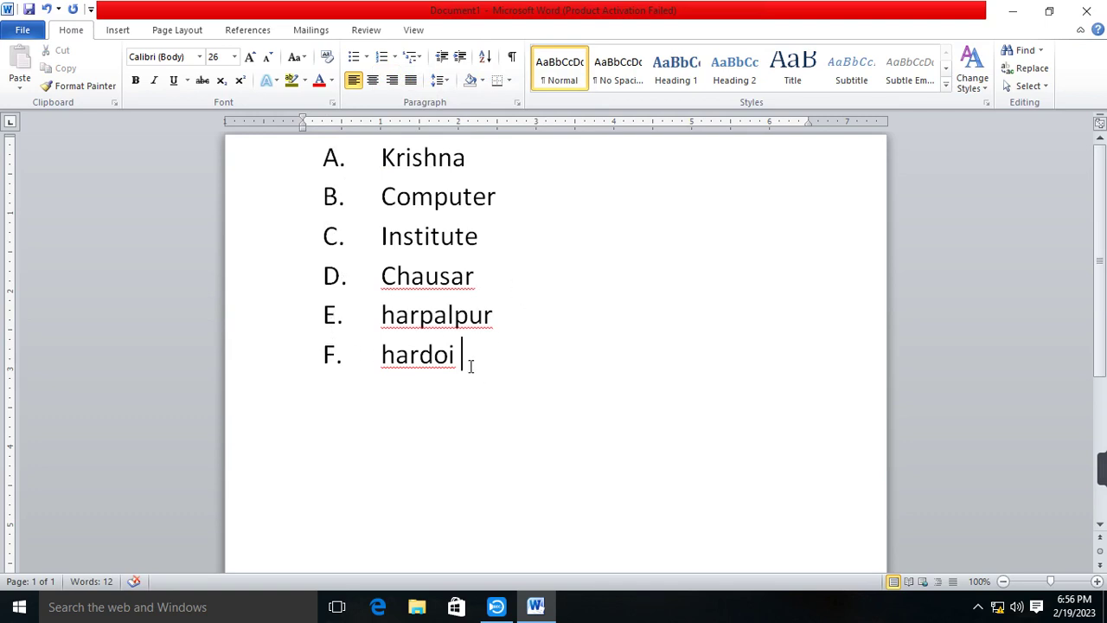
Apply the 1. 1.1. 1.1.1. multilevel list, then switch to the four-diamond bullet style
{"action": "left_click", "coordinate": [412, 56]}
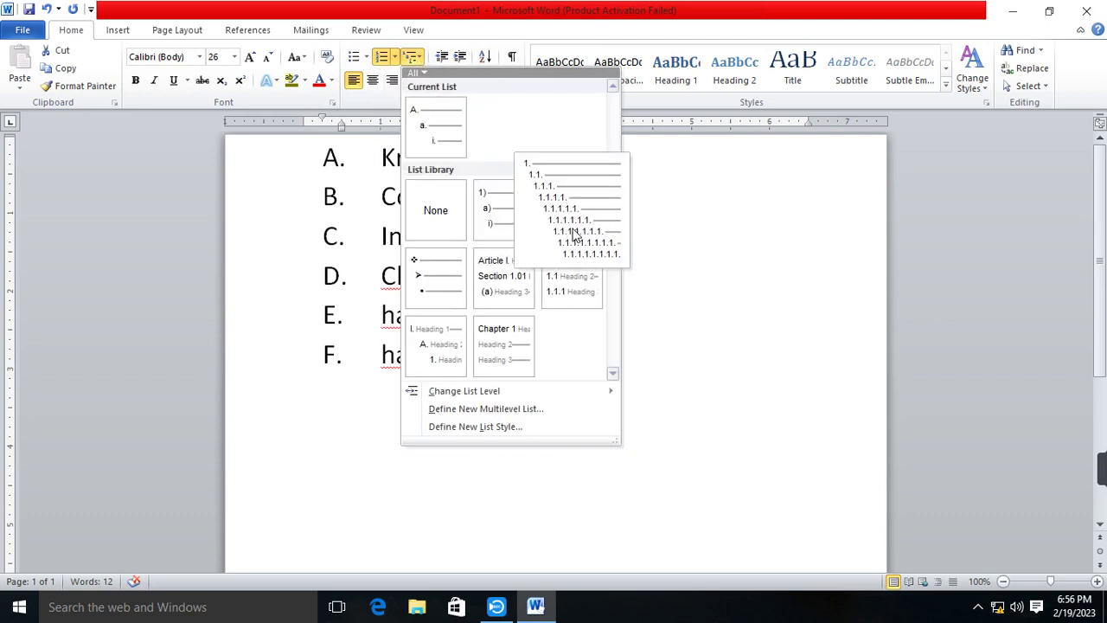
{"action": "left_click", "coordinate": [563, 234]}
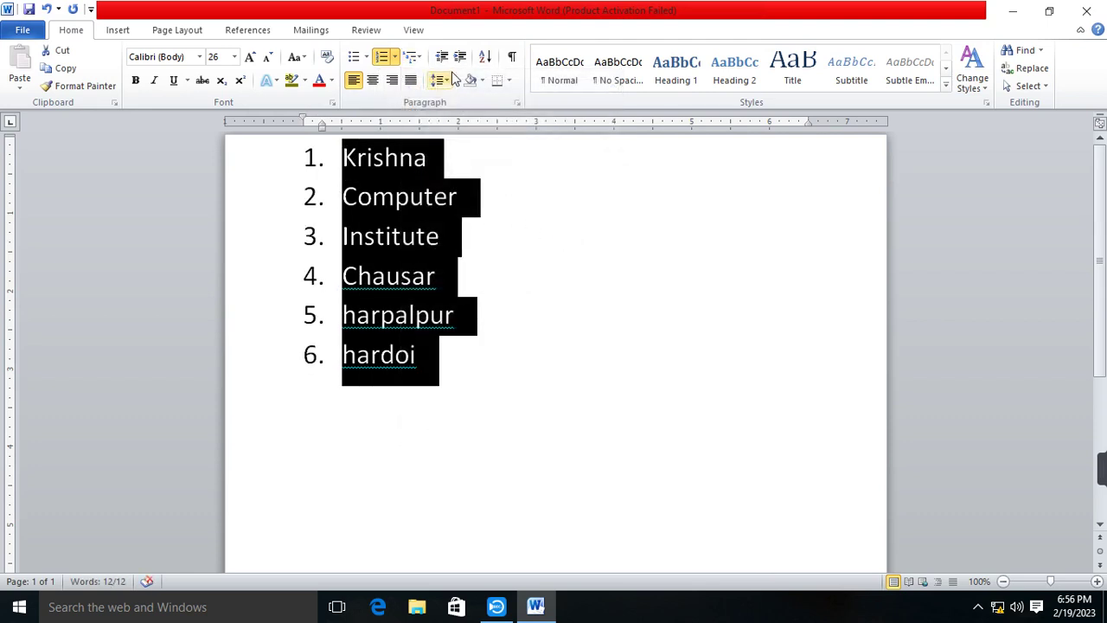
{"action": "left_click", "coordinate": [412, 56]}
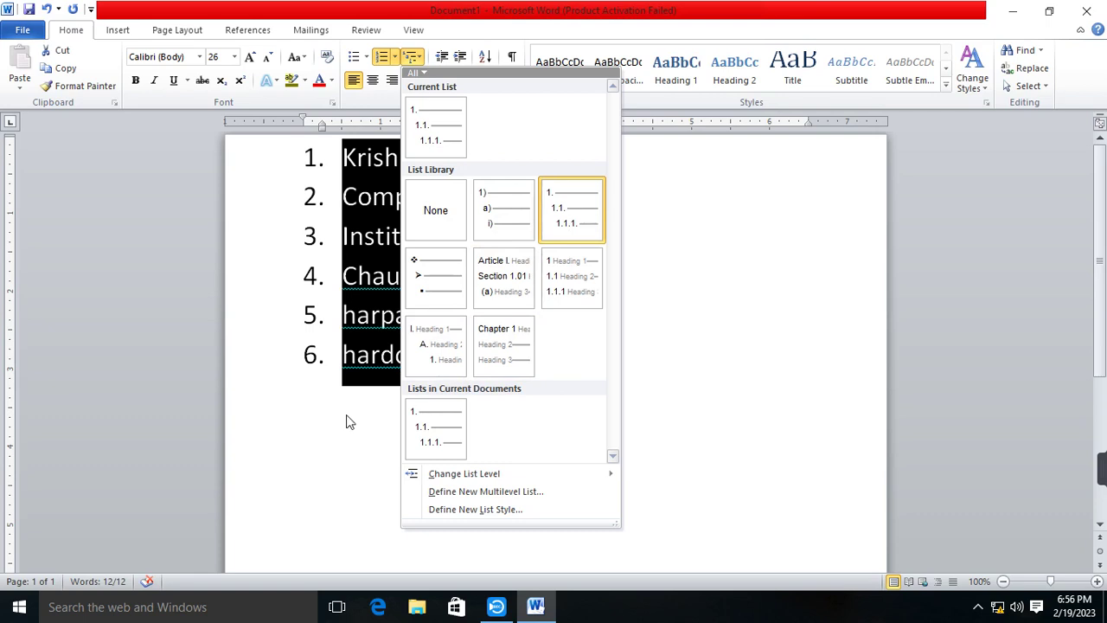
{"action": "left_click", "coordinate": [440, 277]}
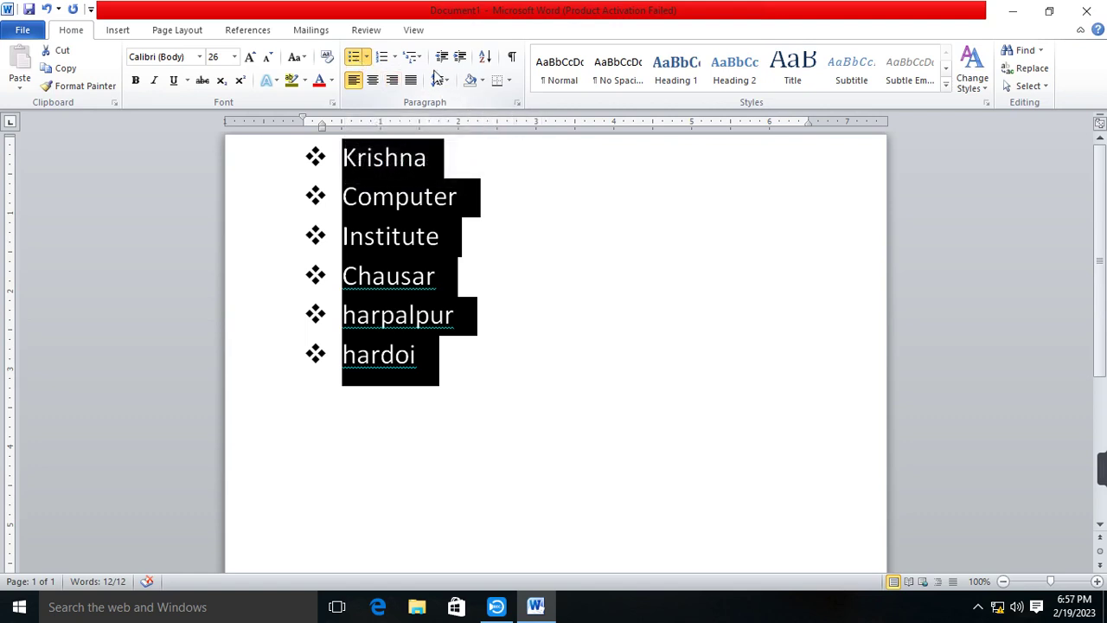
{"action": "left_click", "coordinate": [499, 201]}
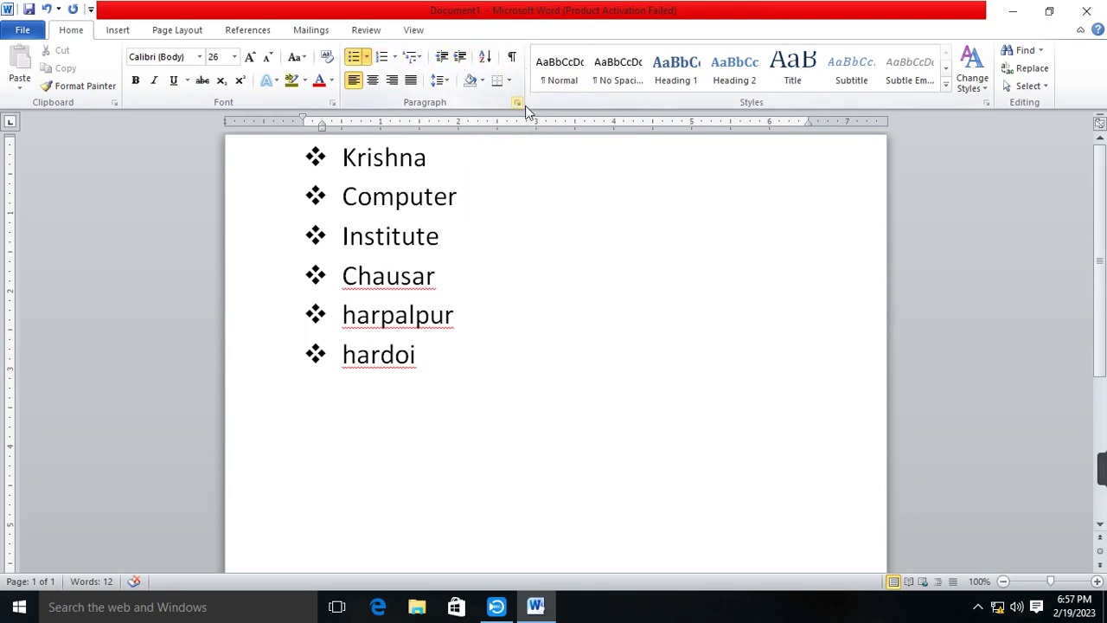
Select the bulleted list and indent it ten levels to the right
{"action": "mouse_move", "coordinate": [412, 364]}
{"action": "left_mouse_down"}
{"action": "mouse_move", "coordinate": [330, 202]}
{"action": "mouse_move", "coordinate": [333, 158]}
{"action": "left_mouse_up"}
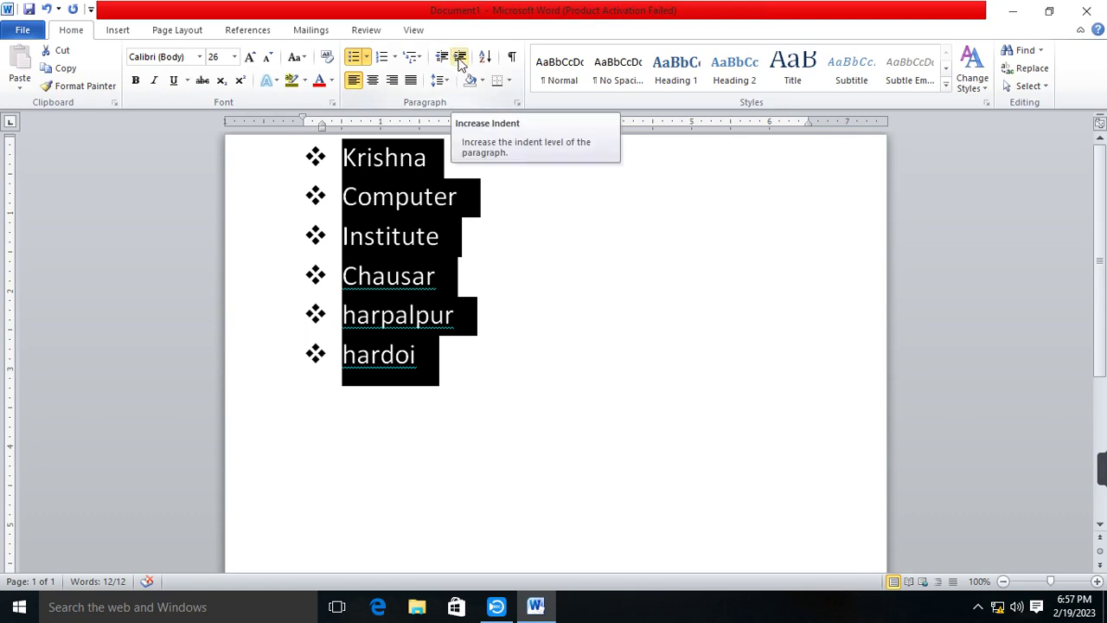
{"action": "left_click", "coordinate": [461, 59]}
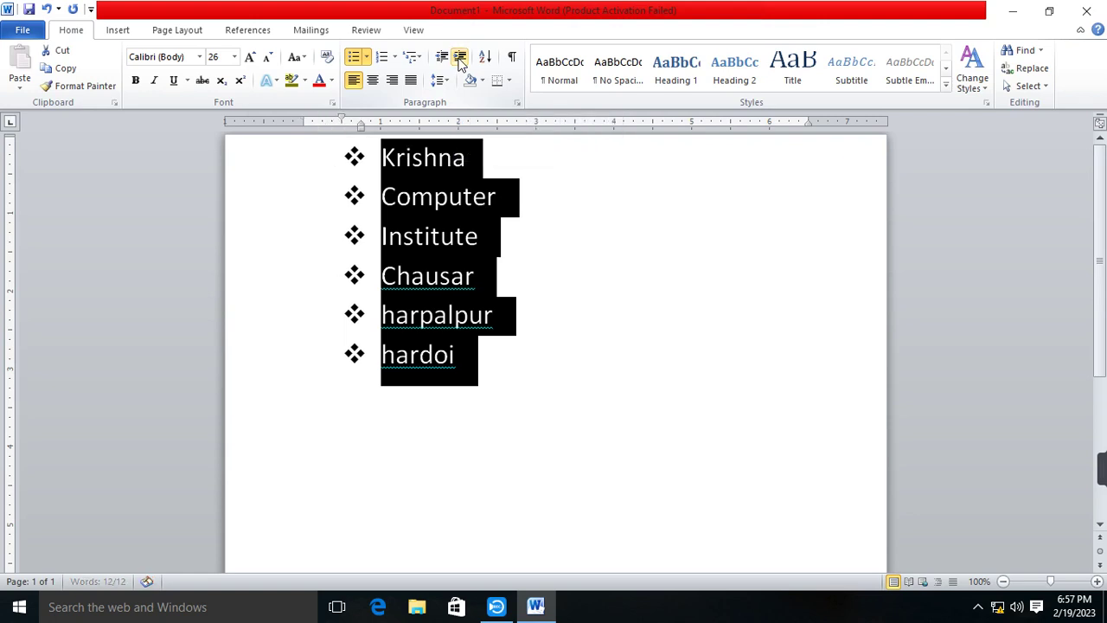
{"action": "left_click", "coordinate": [461, 59]}
{"action": "left_click", "coordinate": [461, 59]}
{"action": "left_click", "coordinate": [461, 59]}
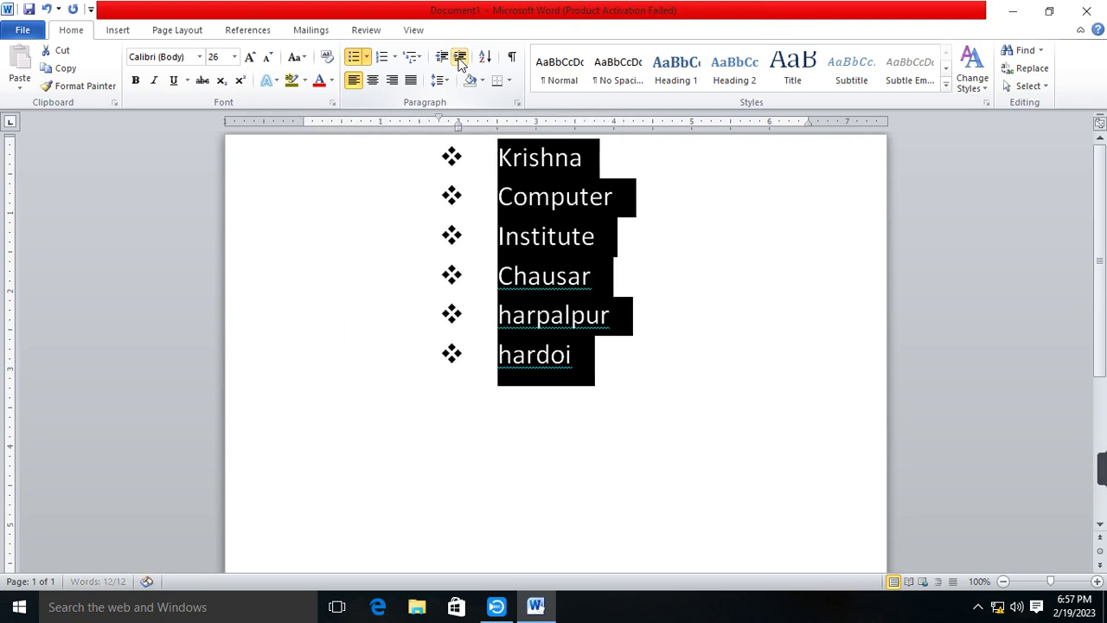
{"action": "left_click", "coordinate": [460, 59]}
{"action": "left_click", "coordinate": [461, 59]}
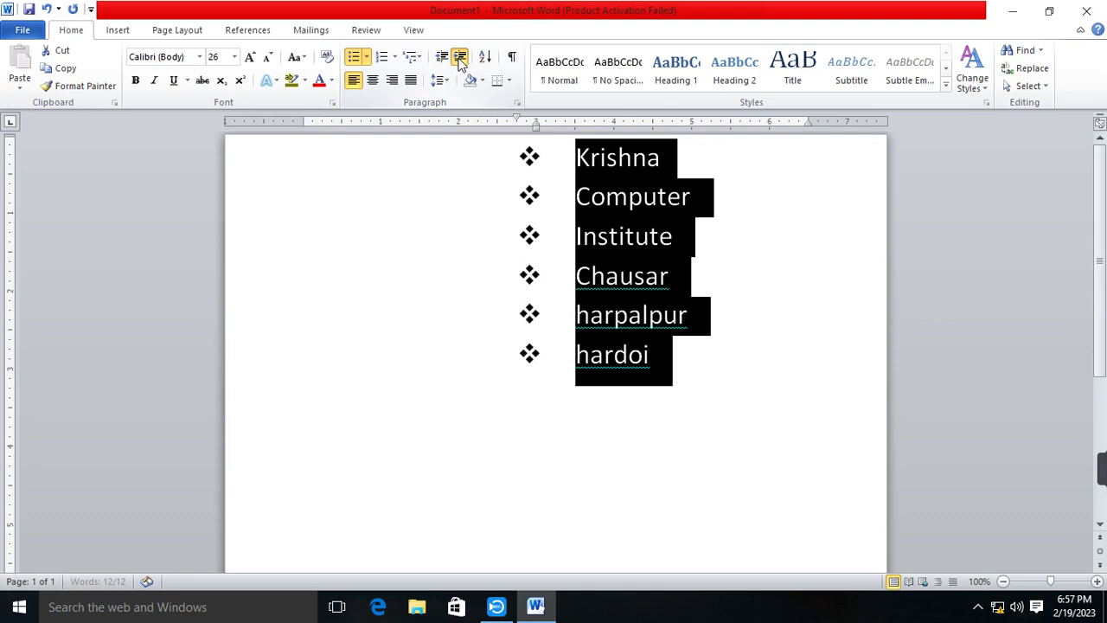
{"action": "left_click", "coordinate": [461, 59]}
{"action": "left_click", "coordinate": [461, 59]}
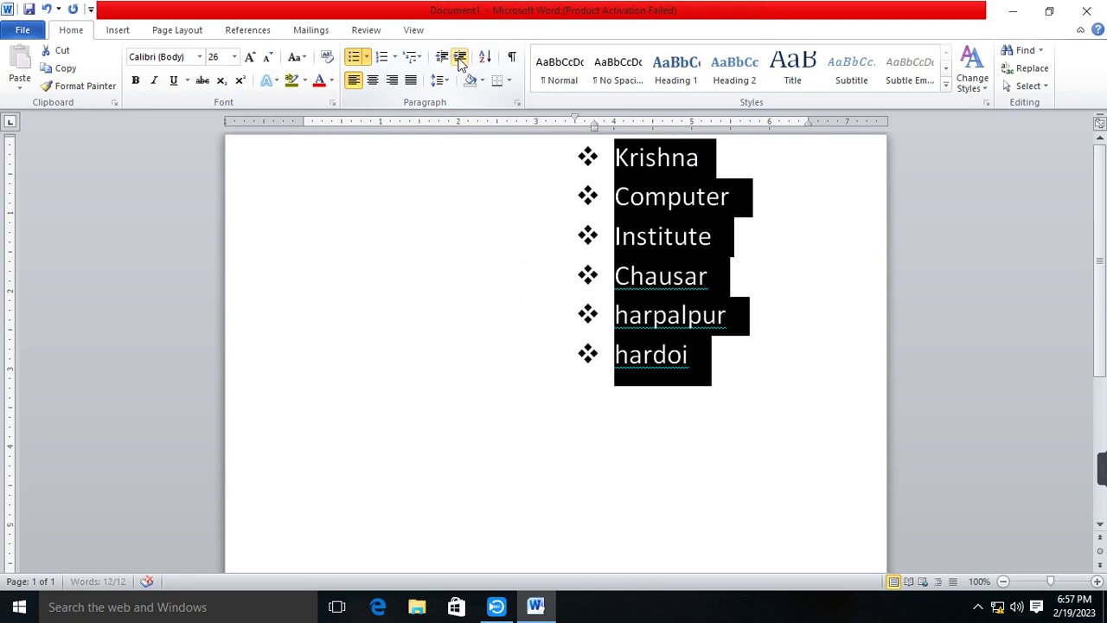
{"action": "left_click", "coordinate": [461, 59]}
{"action": "left_click", "coordinate": [461, 59]}
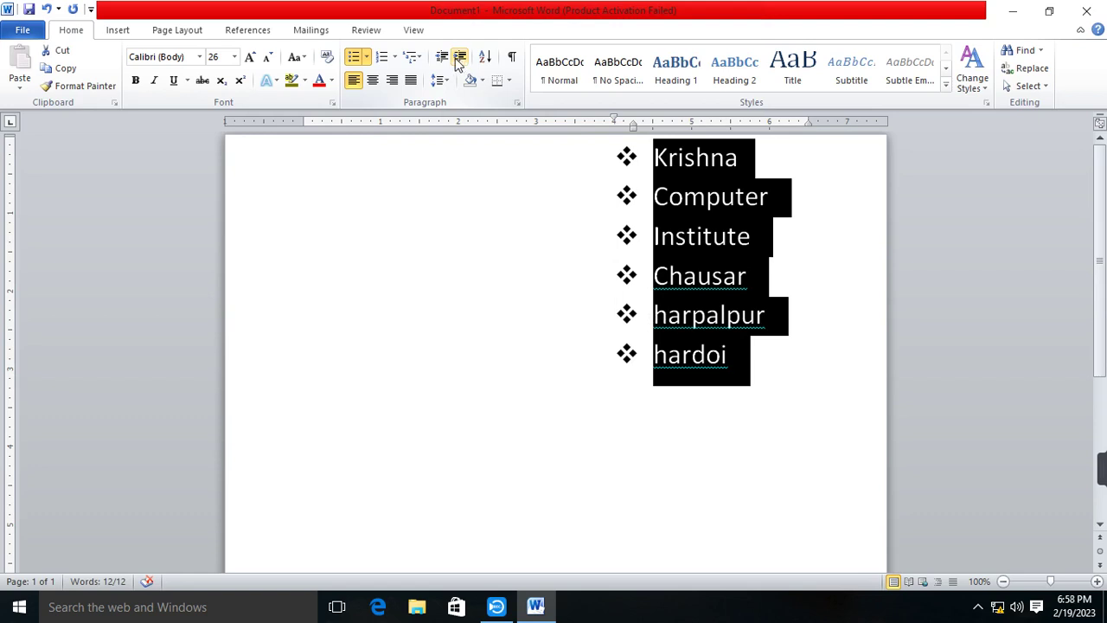
Move the bulleted list back left by seven indent levels
{"action": "left_click", "coordinate": [442, 59]}
{"action": "left_click", "coordinate": [442, 59]}
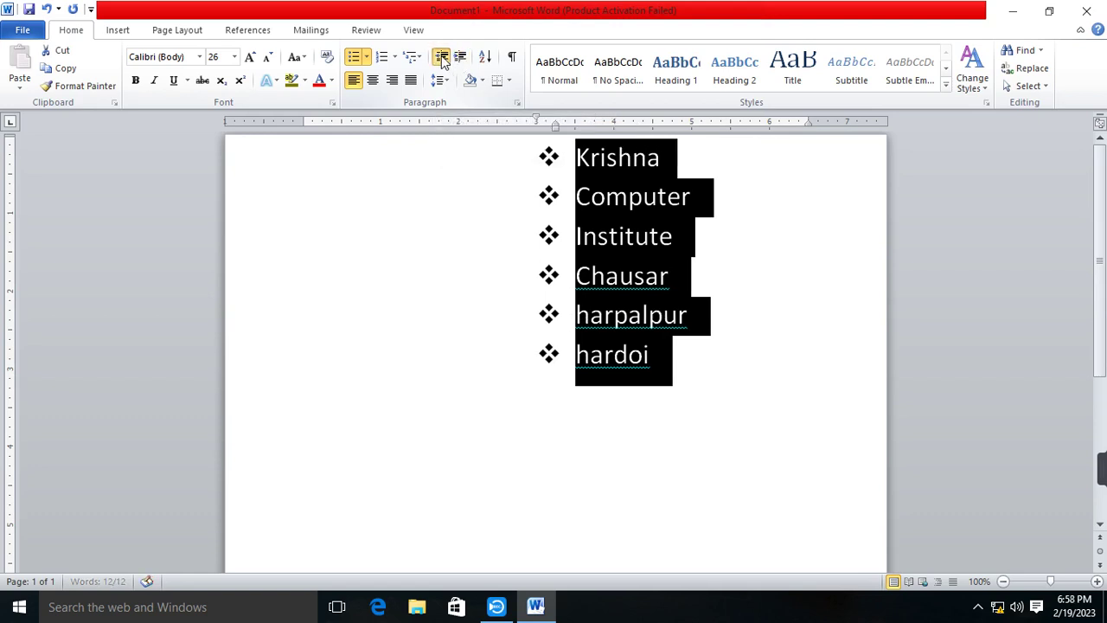
{"action": "left_click", "coordinate": [442, 59]}
{"action": "left_click", "coordinate": [442, 59]}
{"action": "left_click", "coordinate": [442, 59]}
{"action": "left_click", "coordinate": [442, 59]}
{"action": "left_click", "coordinate": [442, 59]}
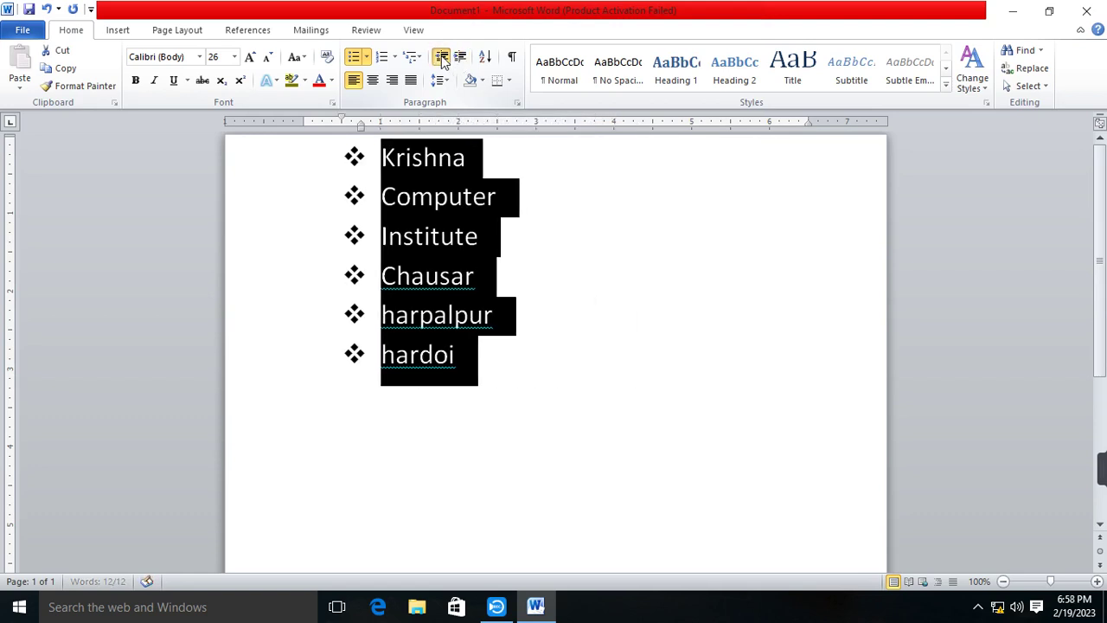
{"action": "left_click", "coordinate": [442, 59]}
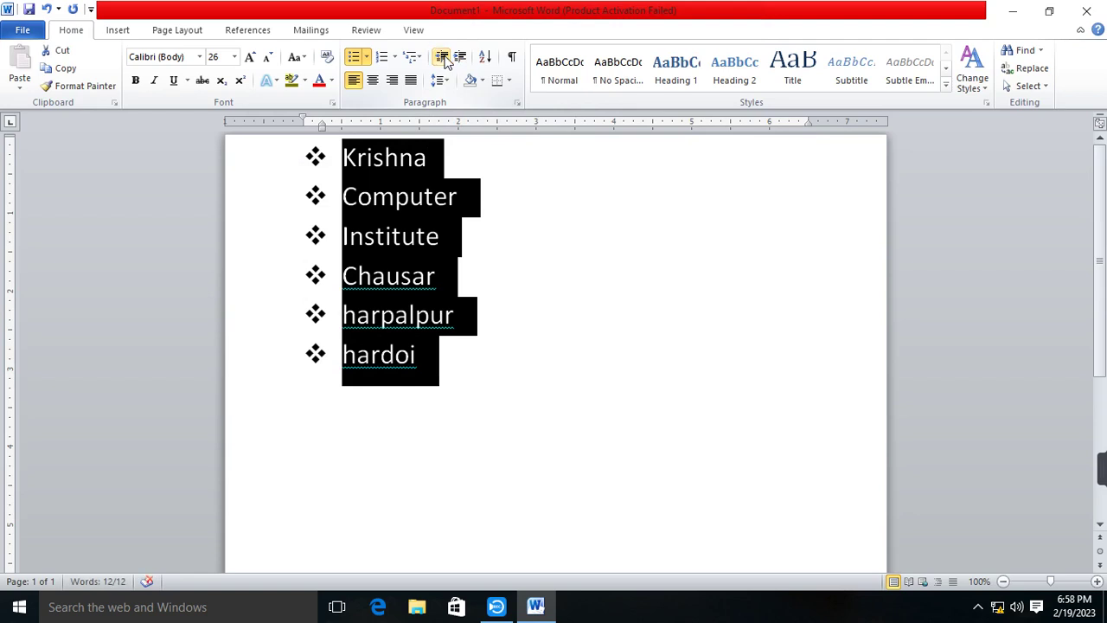
Indent the list four levels right, then pull it back to the left margin
{"action": "left_click", "coordinate": [461, 58]}
{"action": "left_click", "coordinate": [461, 58]}
{"action": "left_click", "coordinate": [461, 58]}
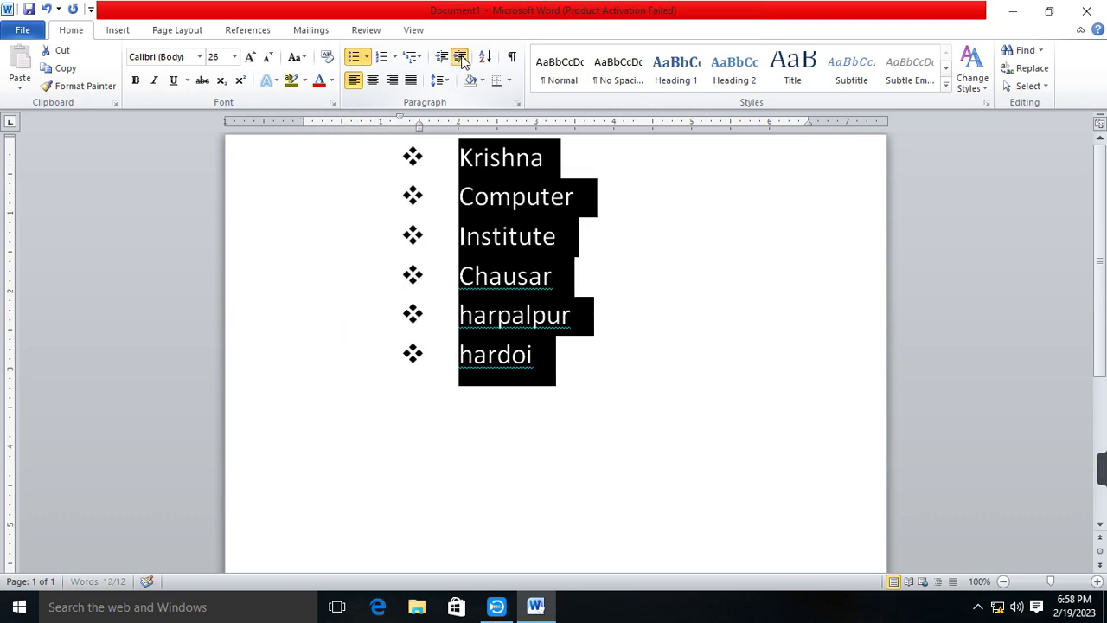
{"action": "left_click", "coordinate": [461, 58]}
{"action": "left_click", "coordinate": [441, 58]}
{"action": "left_click", "coordinate": [442, 58]}
{"action": "left_click", "coordinate": [441, 58]}
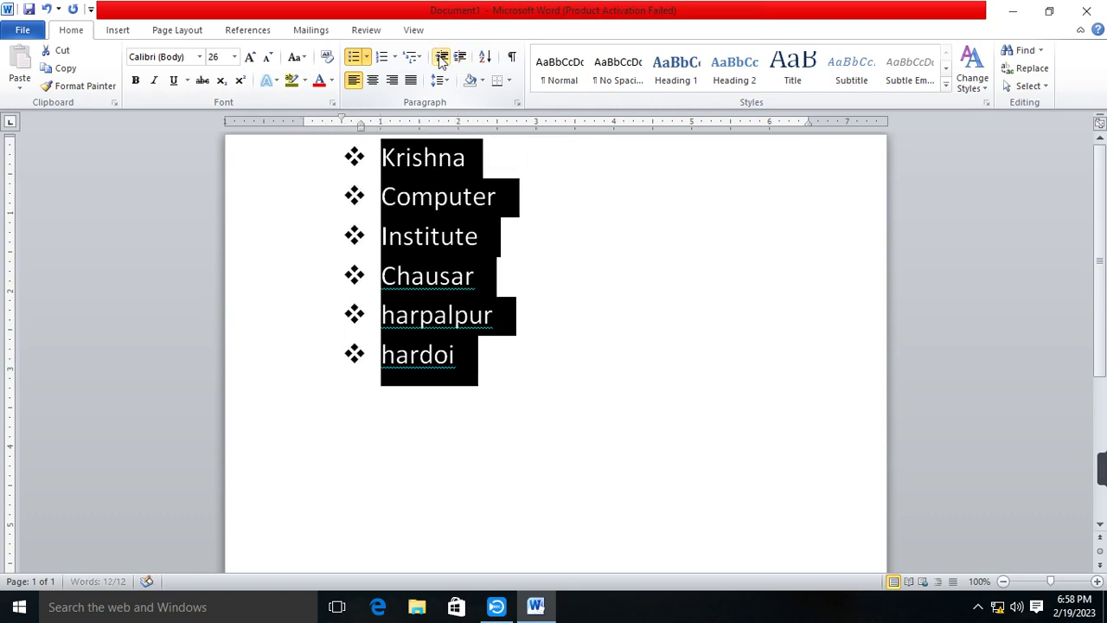
{"action": "left_click", "coordinate": [441, 58]}
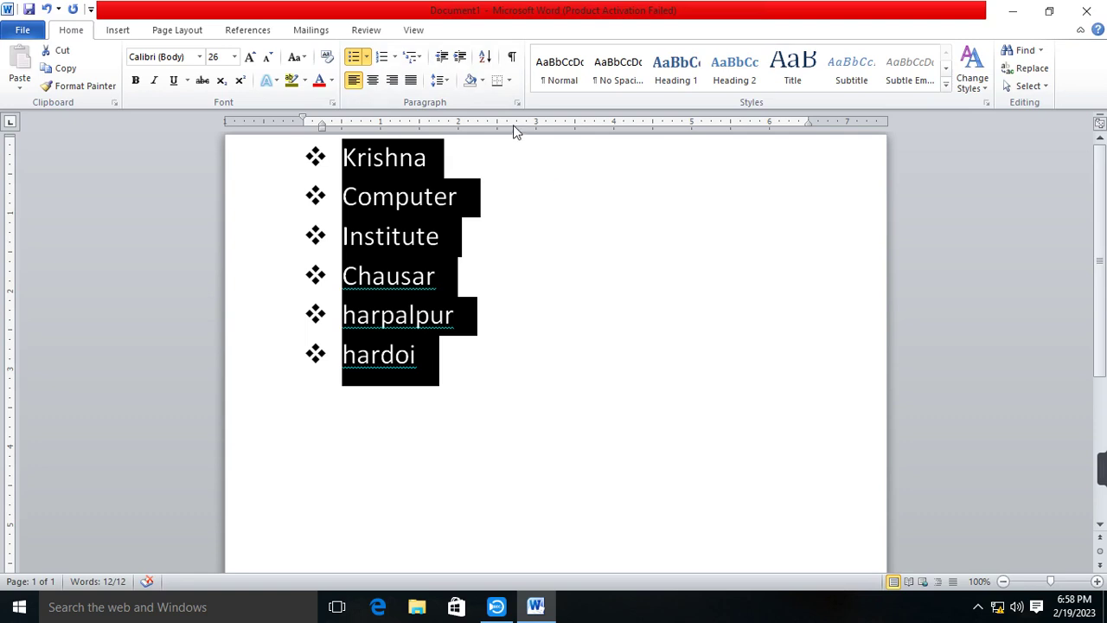
{"action": "left_click", "coordinate": [506, 186]}
Cancel the Sort Text dialog unsorted, reselect the six items and show formatting marks
{"action": "left_click", "coordinate": [486, 58]}
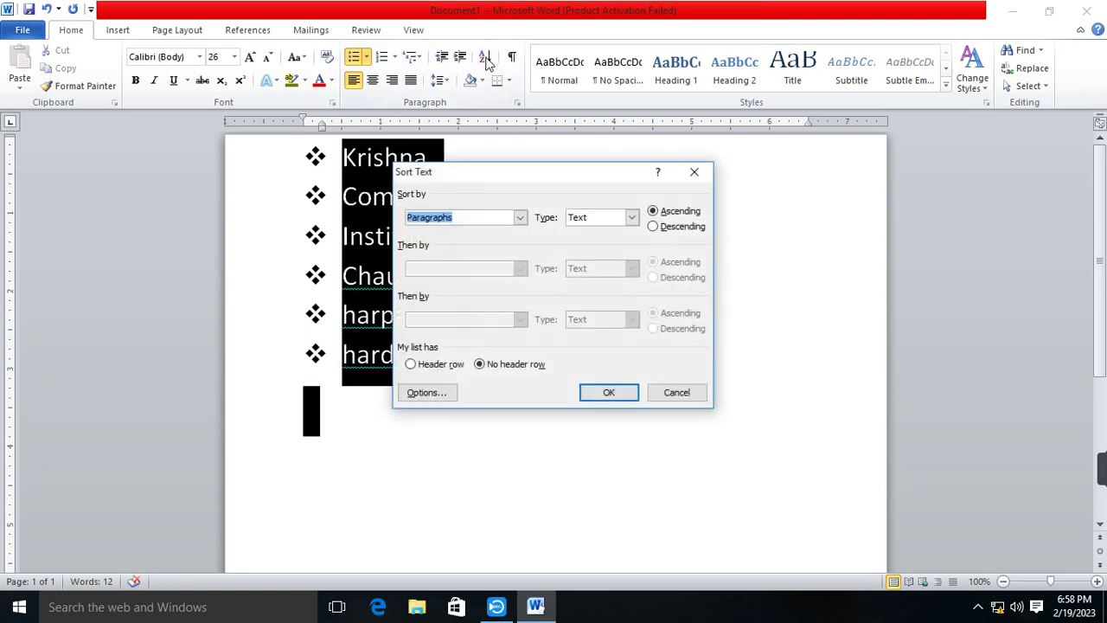
{"action": "left_click", "coordinate": [696, 170]}
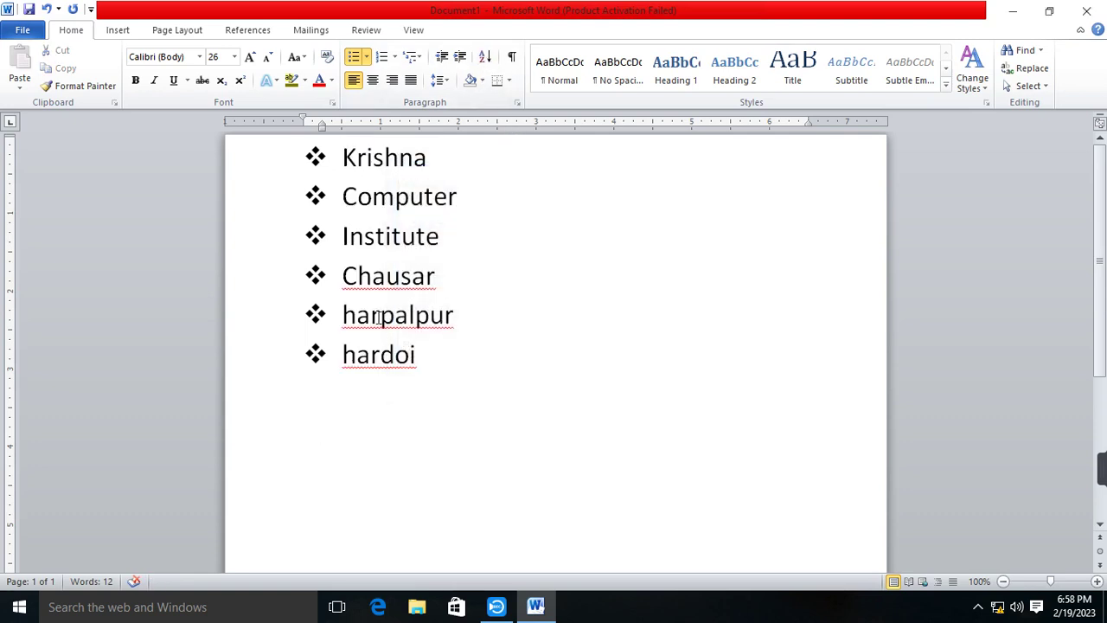
{"action": "left_click_drag", "start_coordinate": [420, 358], "coordinate": [289, 168]}
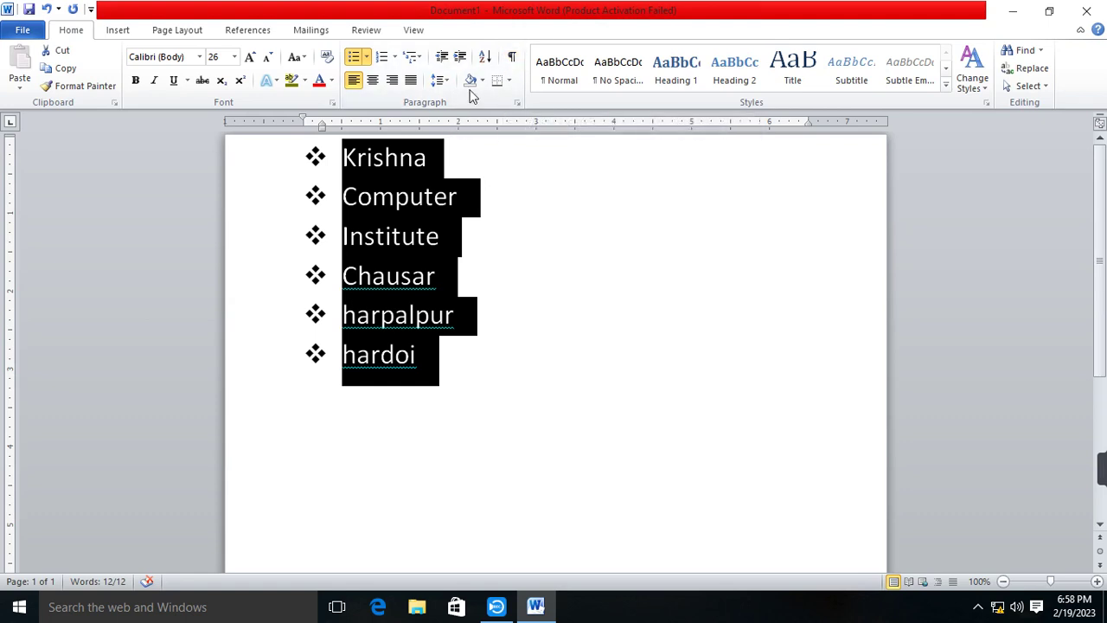
{"action": "left_click", "coordinate": [514, 57]}
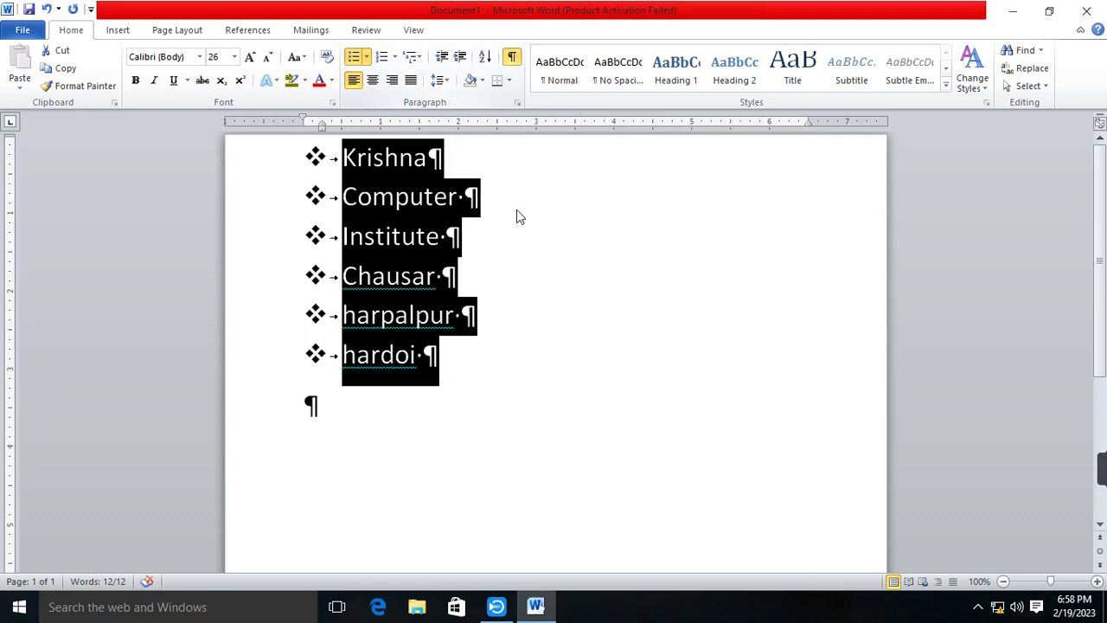
Hide the paragraph marks for the list, then reselect all six items
{"action": "left_click", "coordinate": [514, 286]}
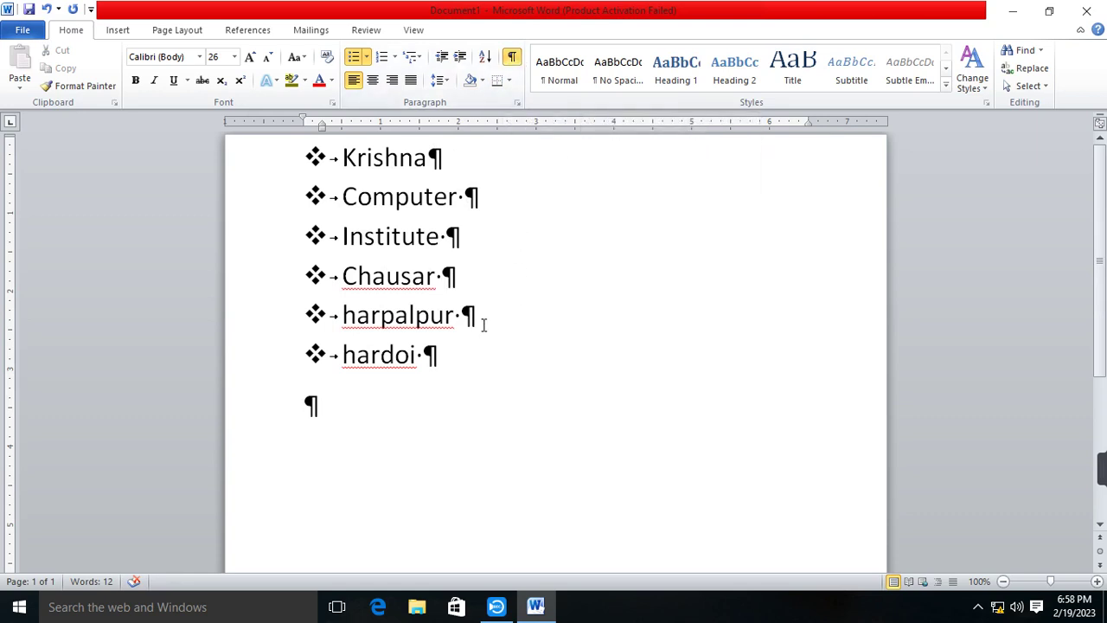
{"action": "left_click_drag", "start_coordinate": [454, 385], "coordinate": [342, 156]}
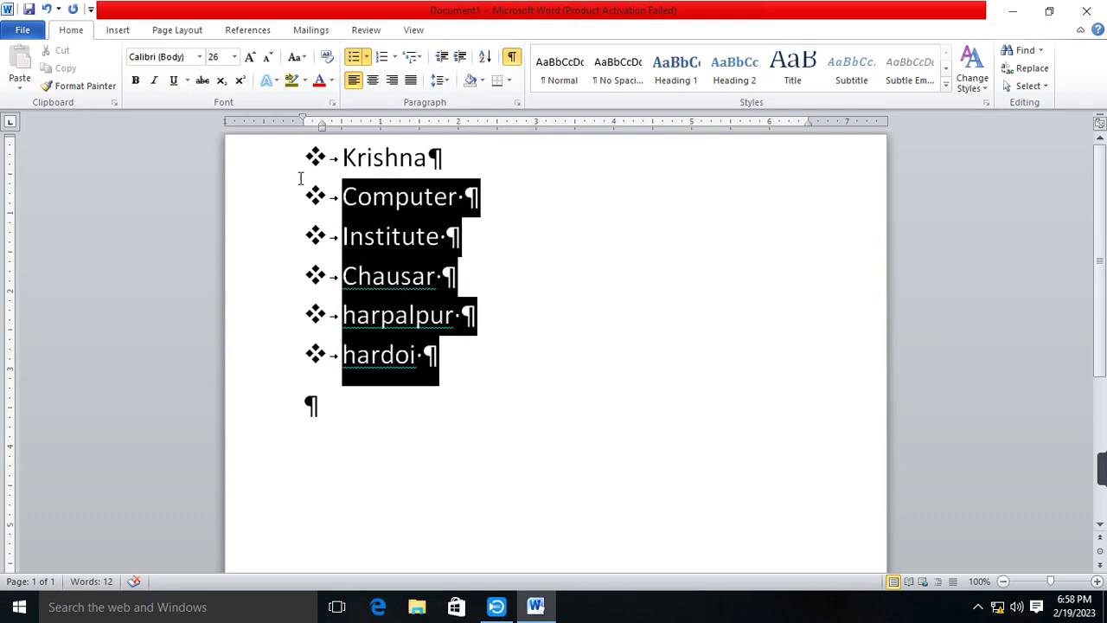
{"action": "left_click", "coordinate": [511, 56]}
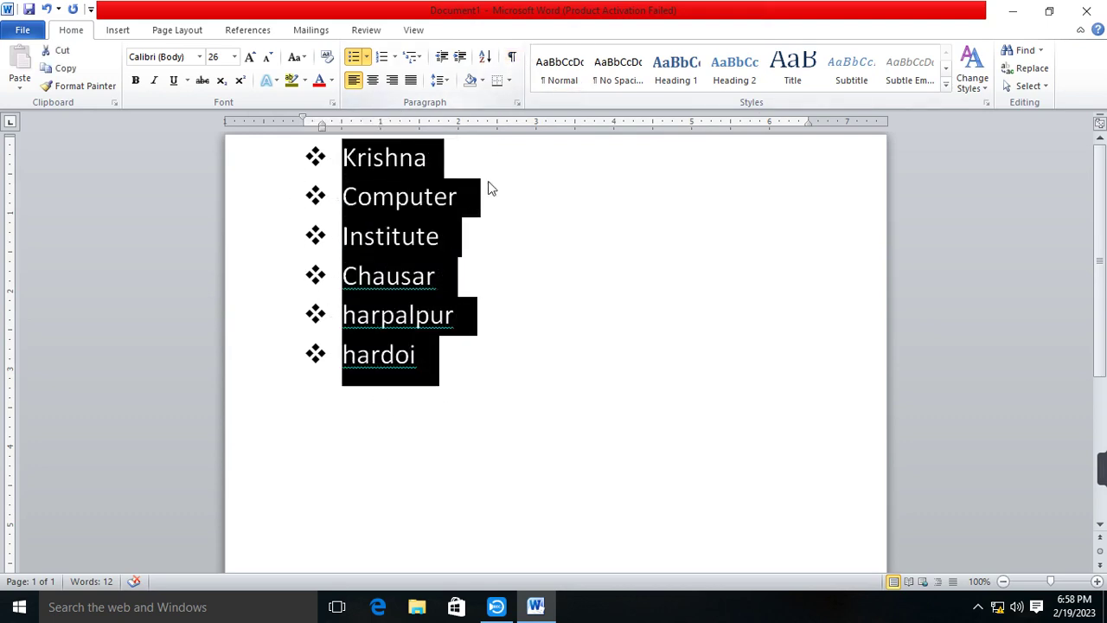
{"action": "left_click", "coordinate": [558, 259]}
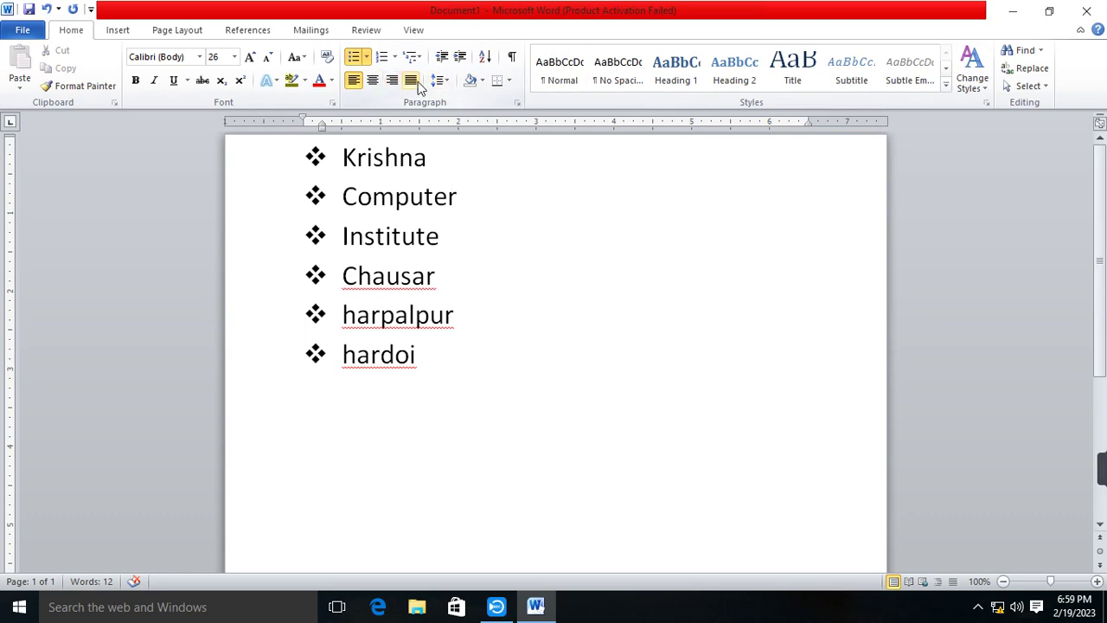
{"action": "left_click_drag", "start_coordinate": [416, 354], "coordinate": [333, 166]}
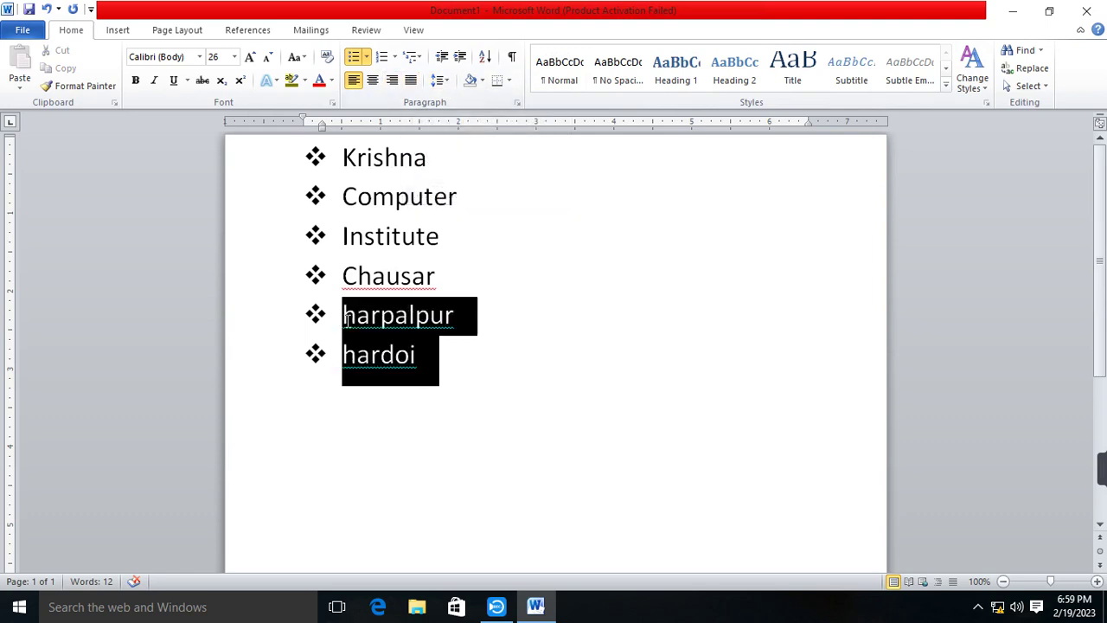
{"action": "left_click", "coordinate": [613, 319]}
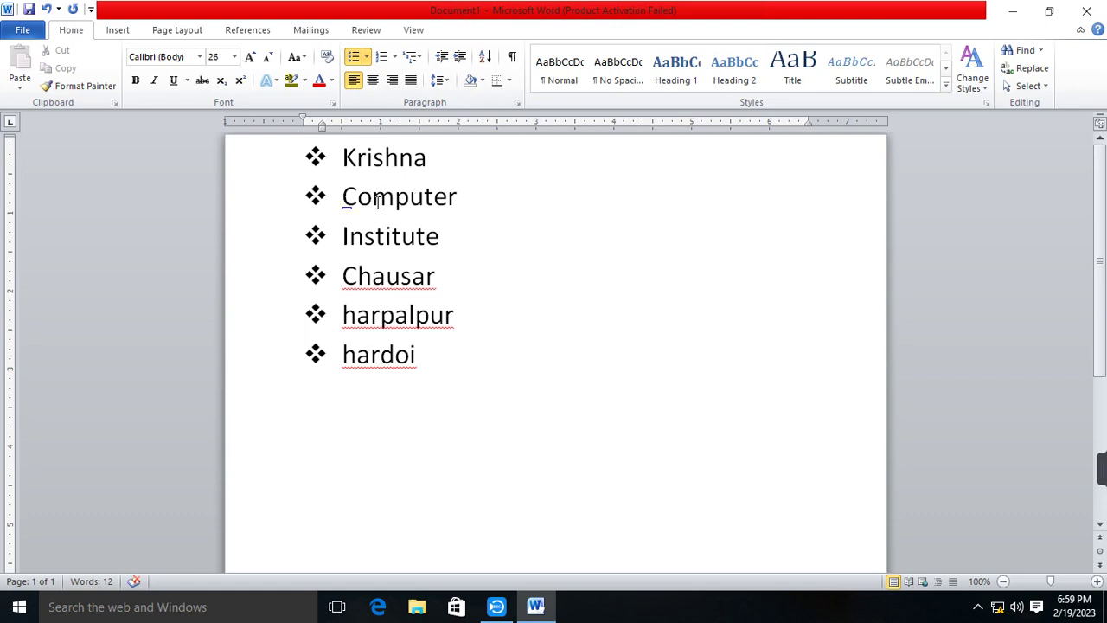
{"action": "mouse_move", "coordinate": [495, 363]}
{"action": "left_mouse_down"}
{"action": "mouse_move", "coordinate": [378, 240]}
{"action": "mouse_move", "coordinate": [346, 153]}
{"action": "left_mouse_up"}
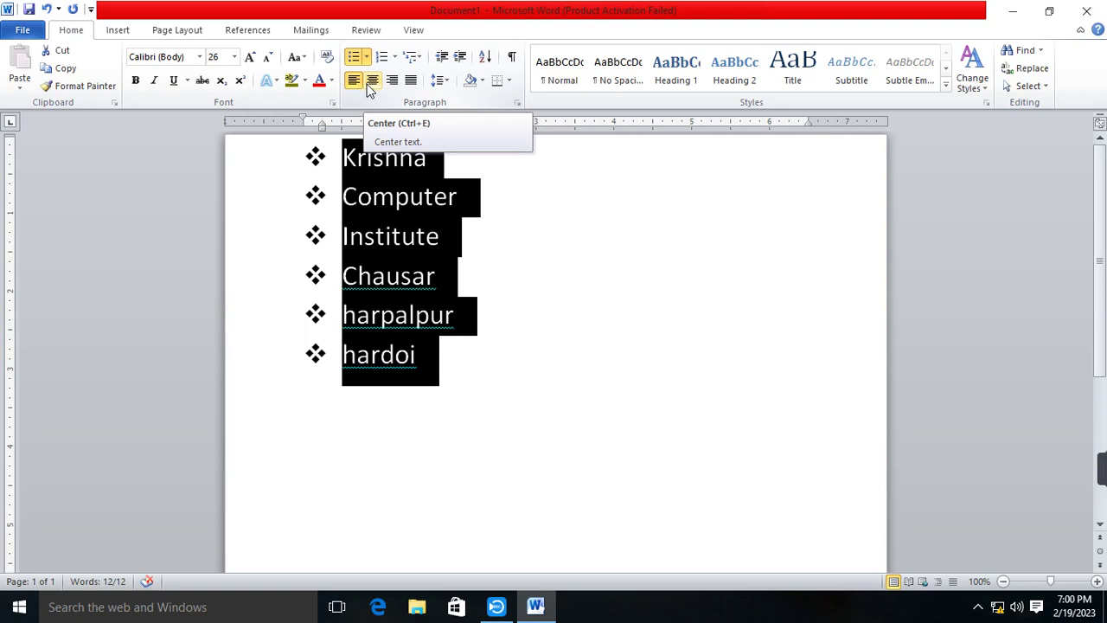
{"action": "left_click", "coordinate": [372, 81]}
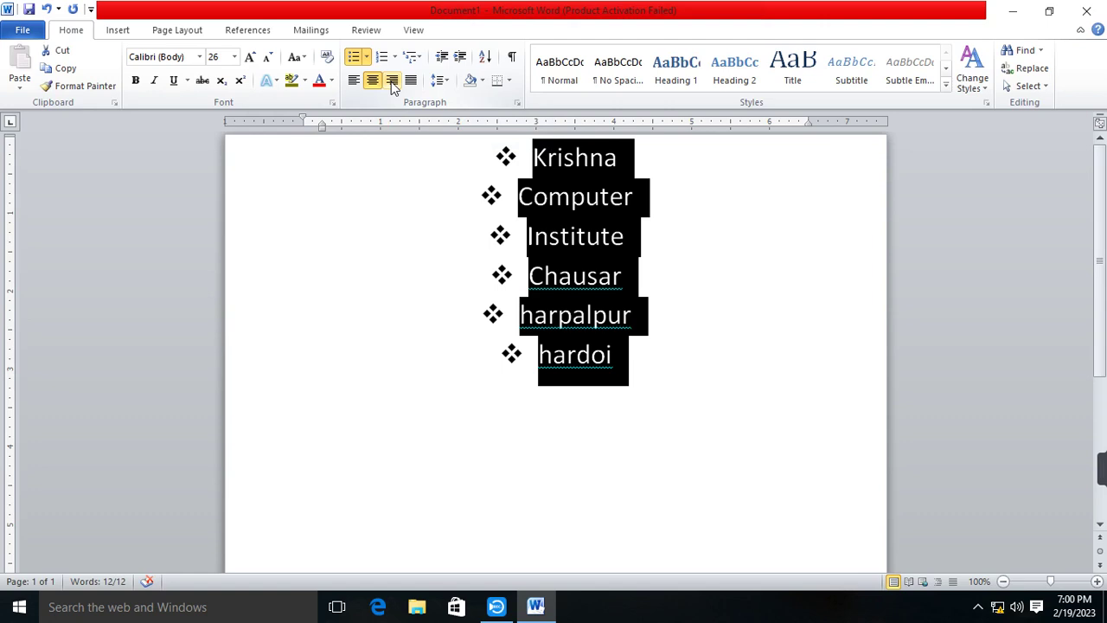
{"action": "left_click", "coordinate": [392, 81]}
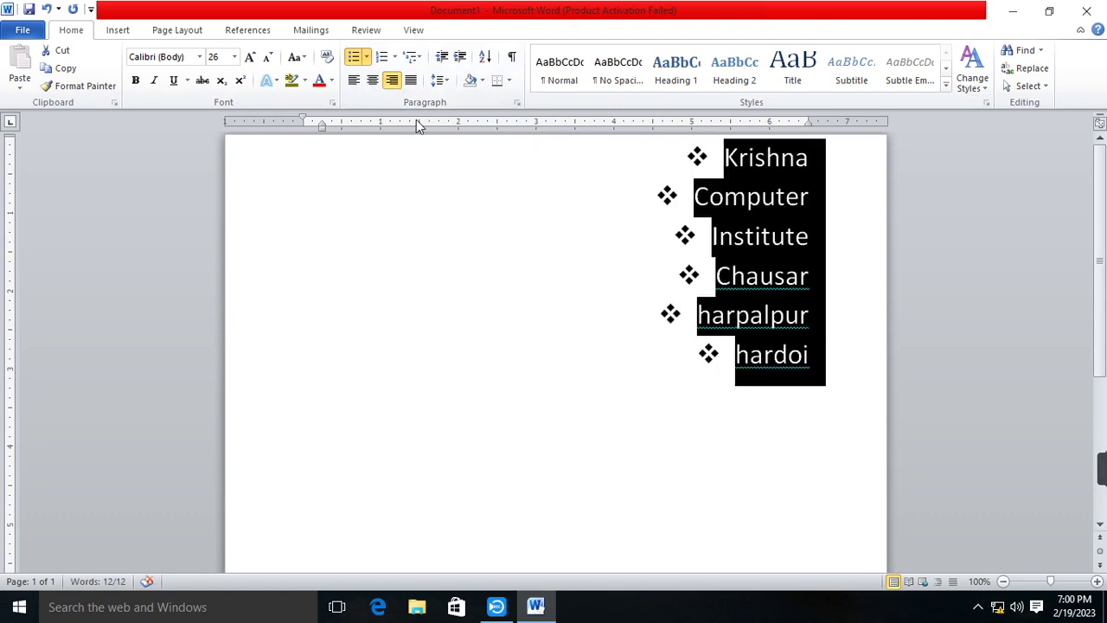
{"action": "left_click", "coordinate": [372, 80]}
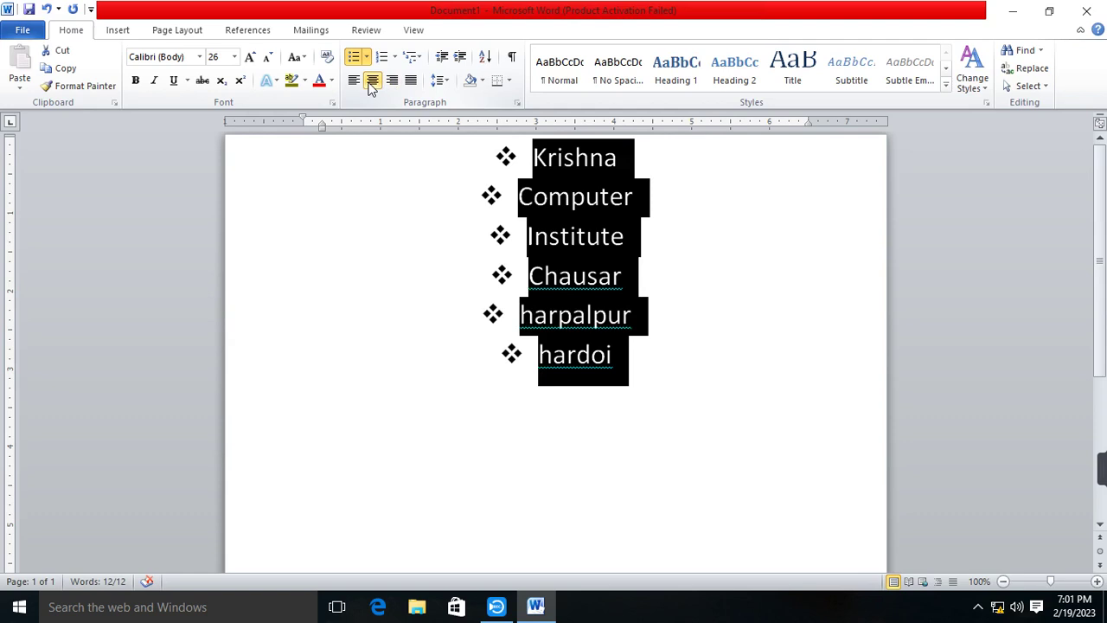
{"action": "left_click", "coordinate": [369, 84]}
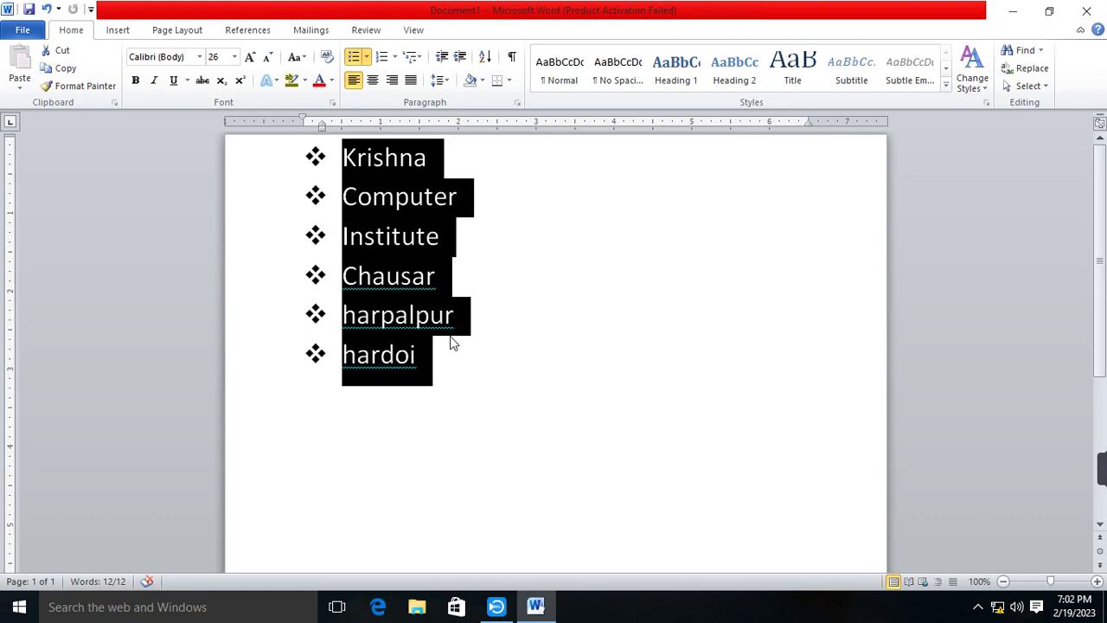
{"action": "left_click", "coordinate": [410, 80]}
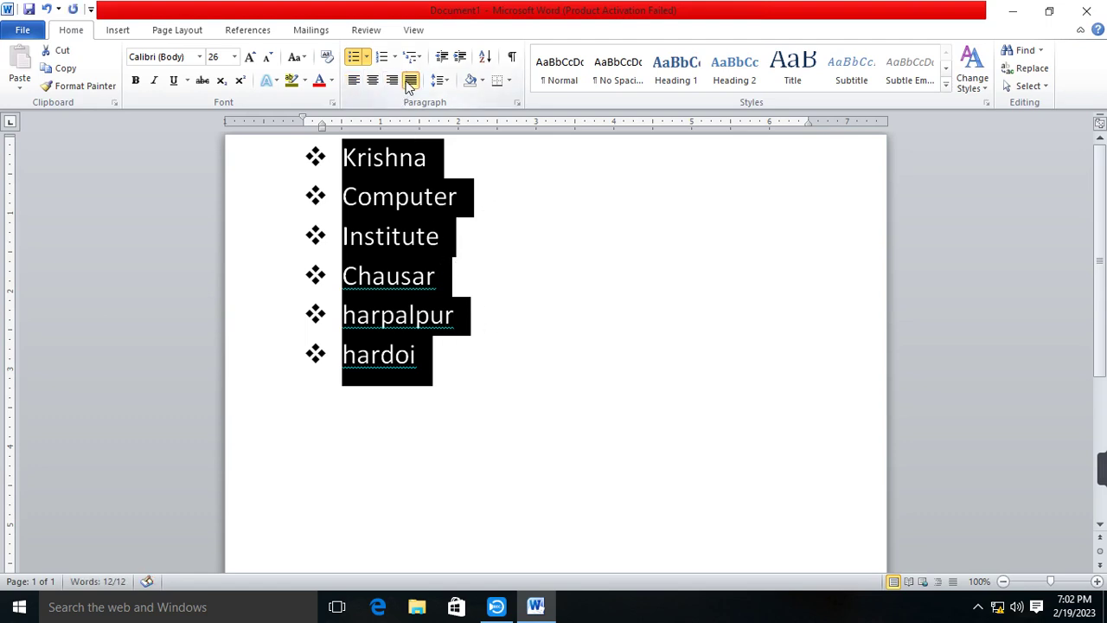
{"action": "left_click", "coordinate": [410, 81]}
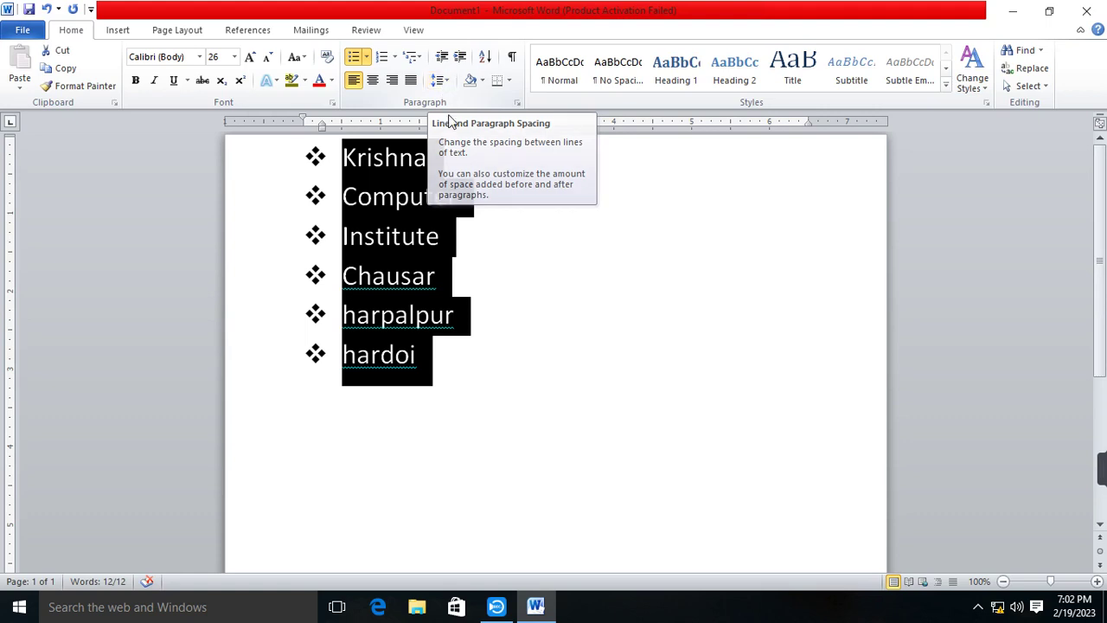
Apply 1.0 line spacing to the whole list from Krishna to hardoi
{"action": "left_click", "coordinate": [531, 277]}
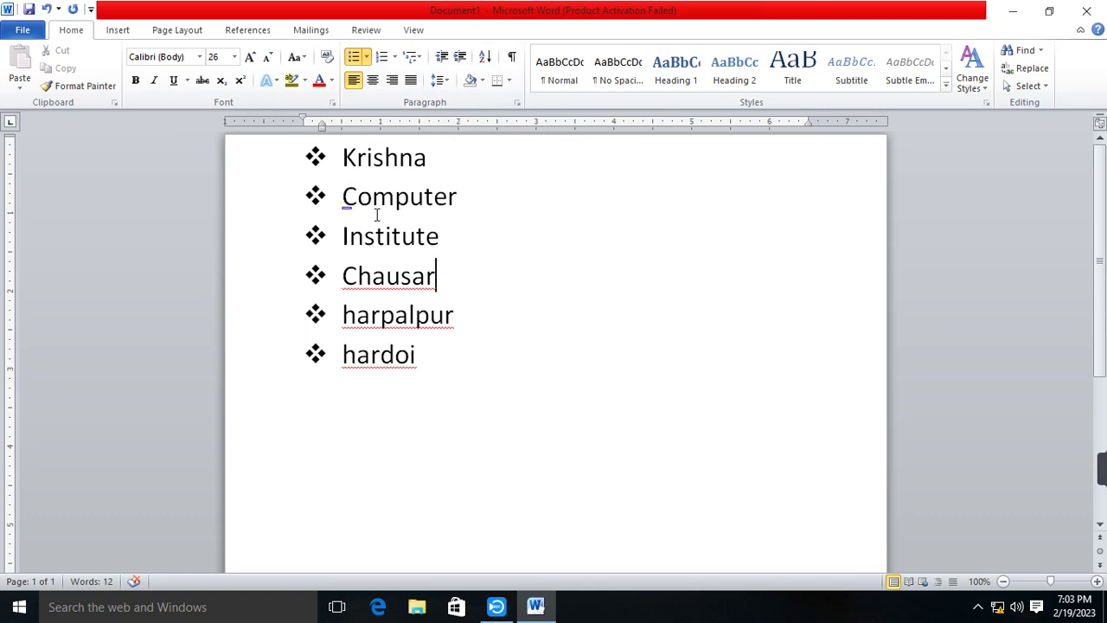
{"action": "left_click_drag", "start_coordinate": [435, 388], "coordinate": [280, 166]}
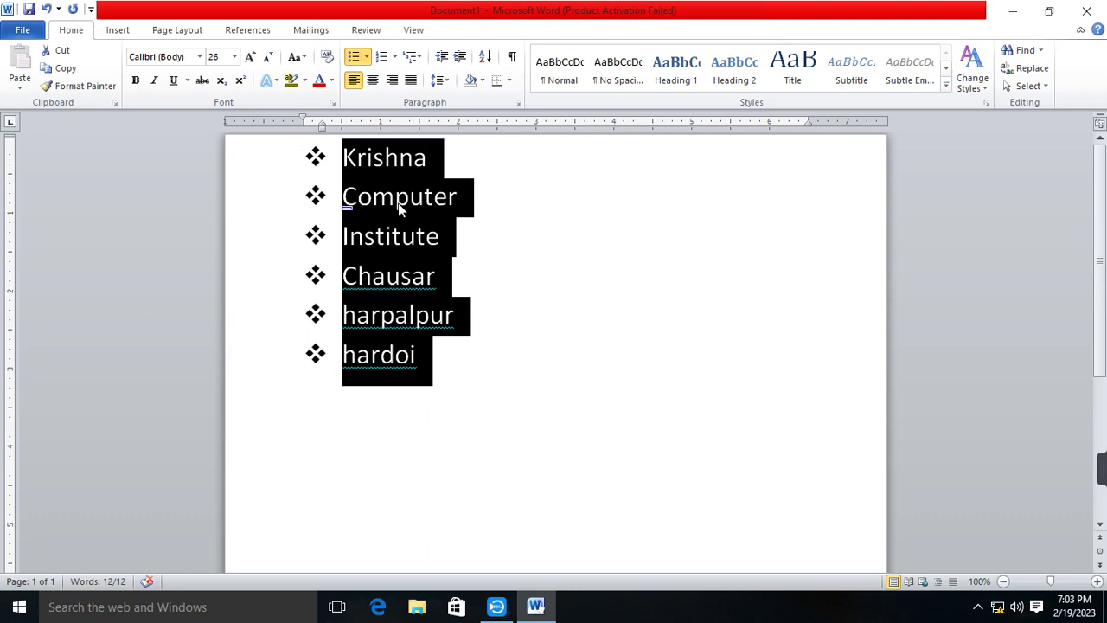
{"action": "left_click", "coordinate": [441, 88]}
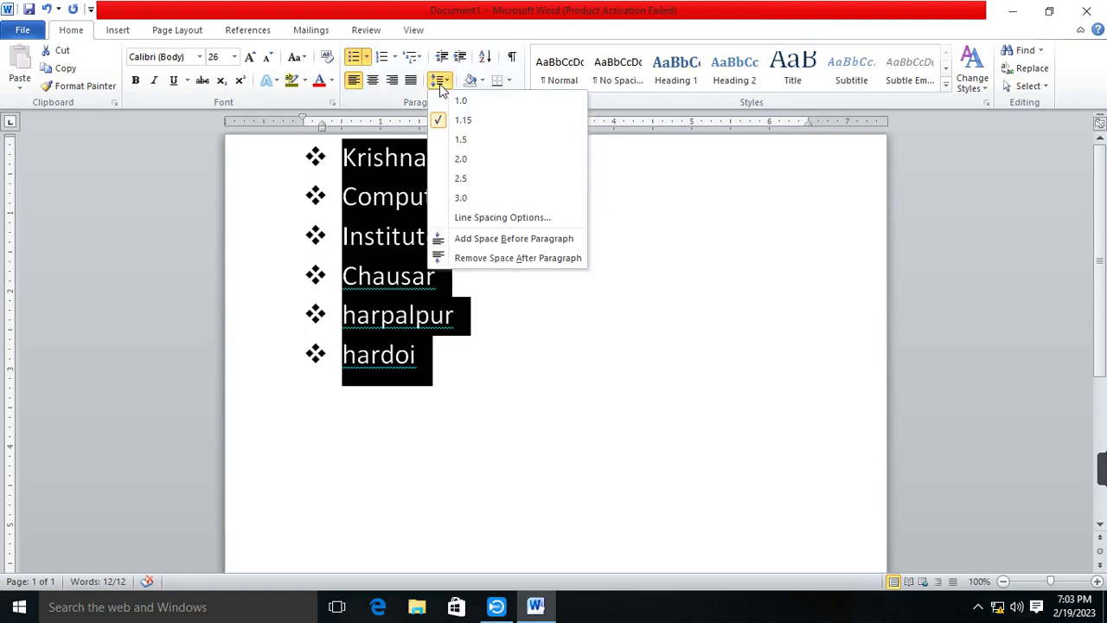
{"action": "left_click", "coordinate": [455, 102]}
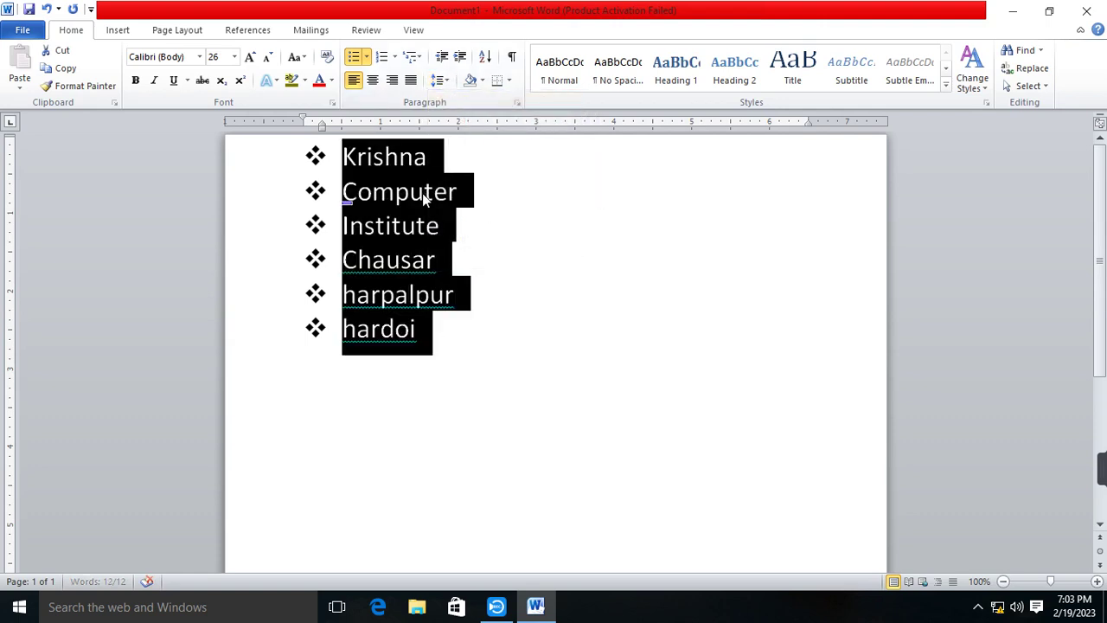
{"action": "left_click", "coordinate": [442, 81]}
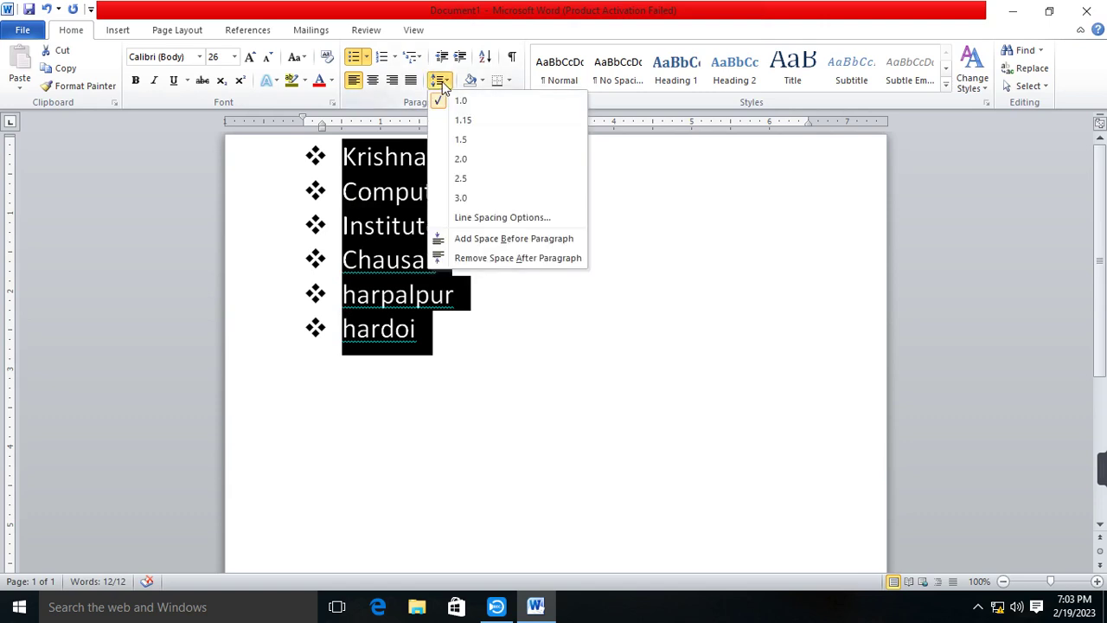
Set the space after the list paragraphs to 0 pt in the Paragraph settings
{"action": "left_click", "coordinate": [472, 227]}
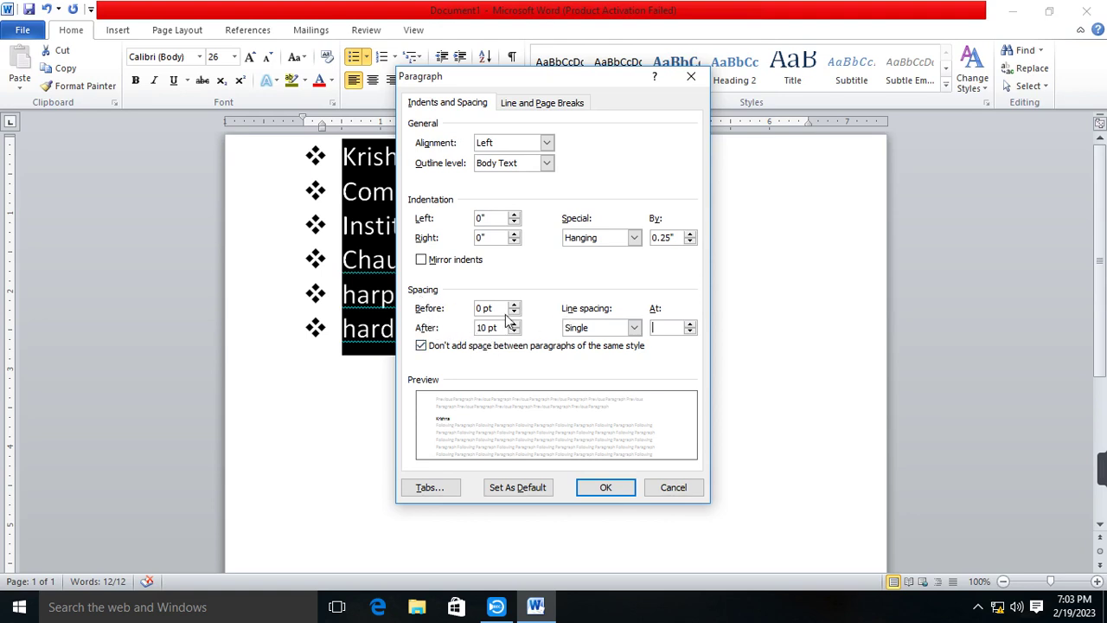
{"action": "left_click", "coordinate": [514, 331]}
{"action": "left_click", "coordinate": [514, 332]}
{"action": "left_click", "coordinate": [514, 326]}
{"action": "left_click", "coordinate": [605, 487]}
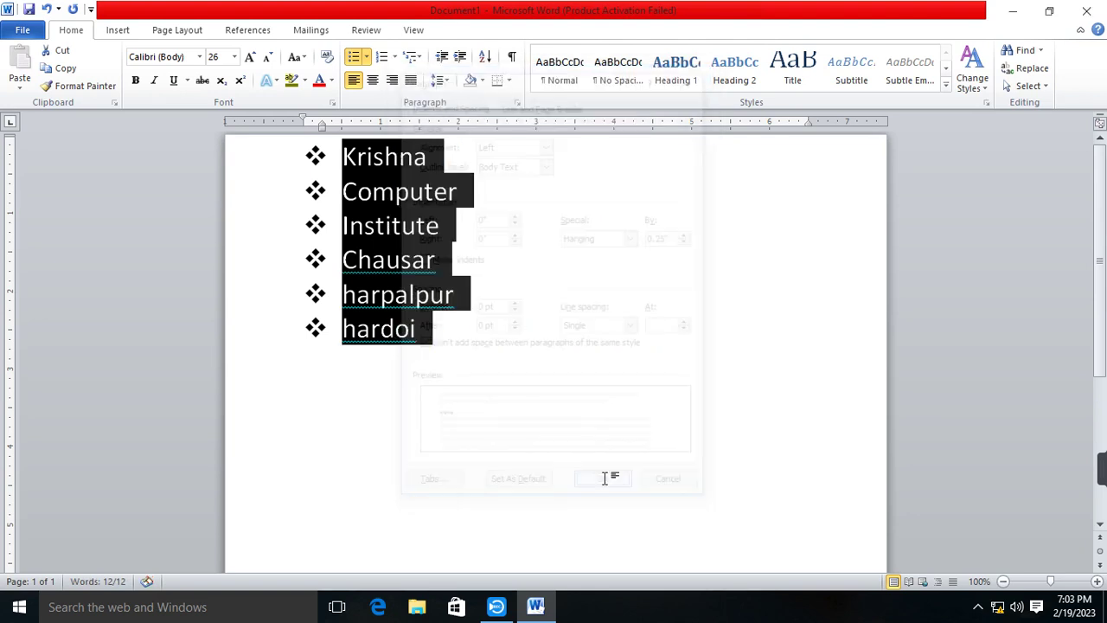
{"action": "left_click", "coordinate": [552, 361]}
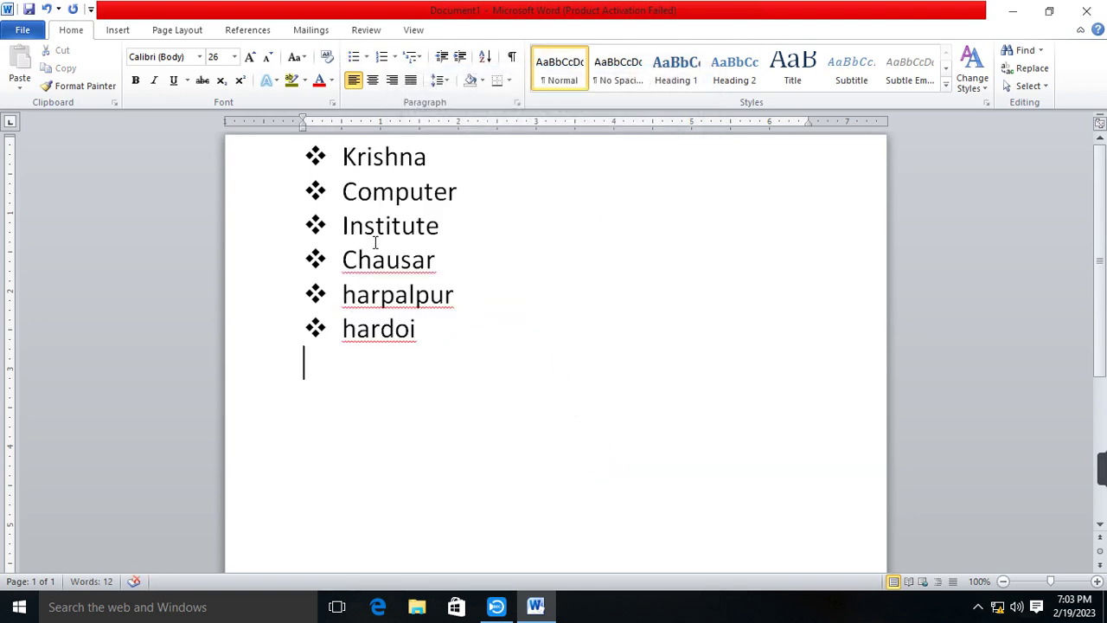
Reselect the list and set spacing before to 0 pt and after to Auto
{"action": "mouse_move", "coordinate": [418, 338]}
{"action": "left_mouse_down"}
{"action": "mouse_move", "coordinate": [358, 292]}
{"action": "mouse_move", "coordinate": [351, 162]}
{"action": "left_mouse_up"}
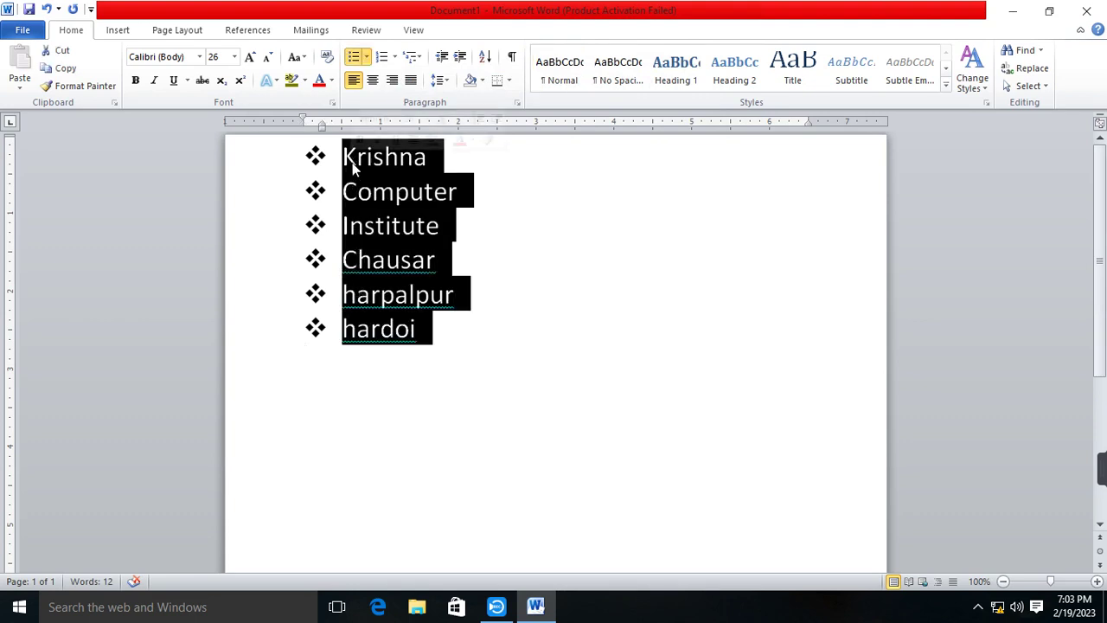
{"action": "left_click", "coordinate": [439, 79]}
{"action": "left_click", "coordinate": [472, 217]}
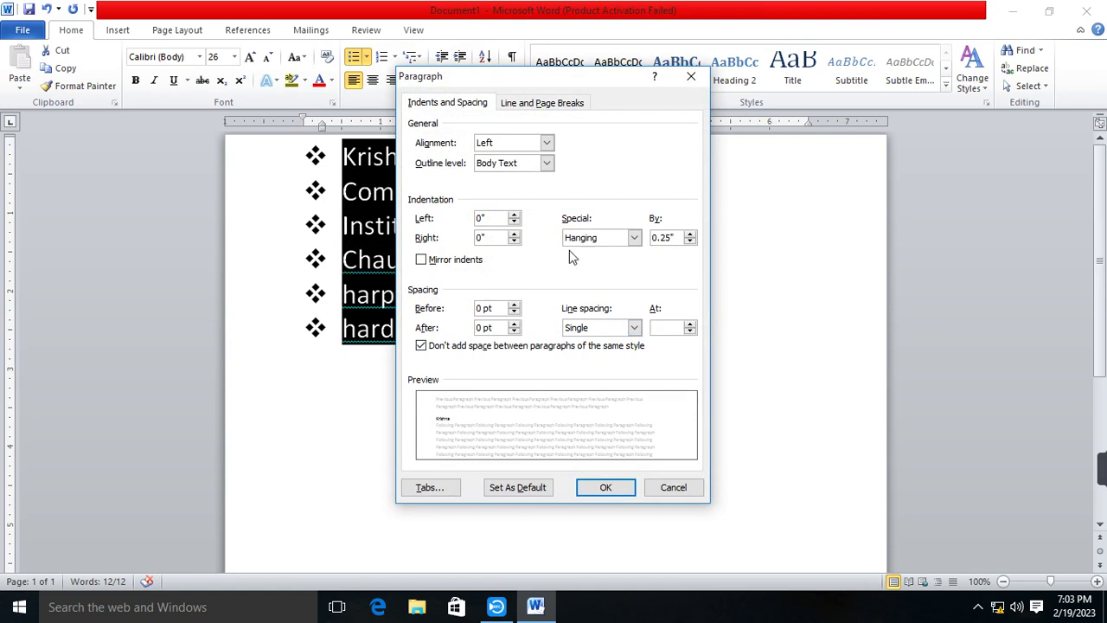
{"action": "left_click", "coordinate": [514, 312]}
{"action": "left_click", "coordinate": [514, 307]}
{"action": "left_click", "coordinate": [516, 330]}
{"action": "left_click", "coordinate": [516, 324]}
{"action": "left_click", "coordinate": [514, 331]}
{"action": "left_click", "coordinate": [605, 487]}
{"action": "left_click", "coordinate": [469, 385]}
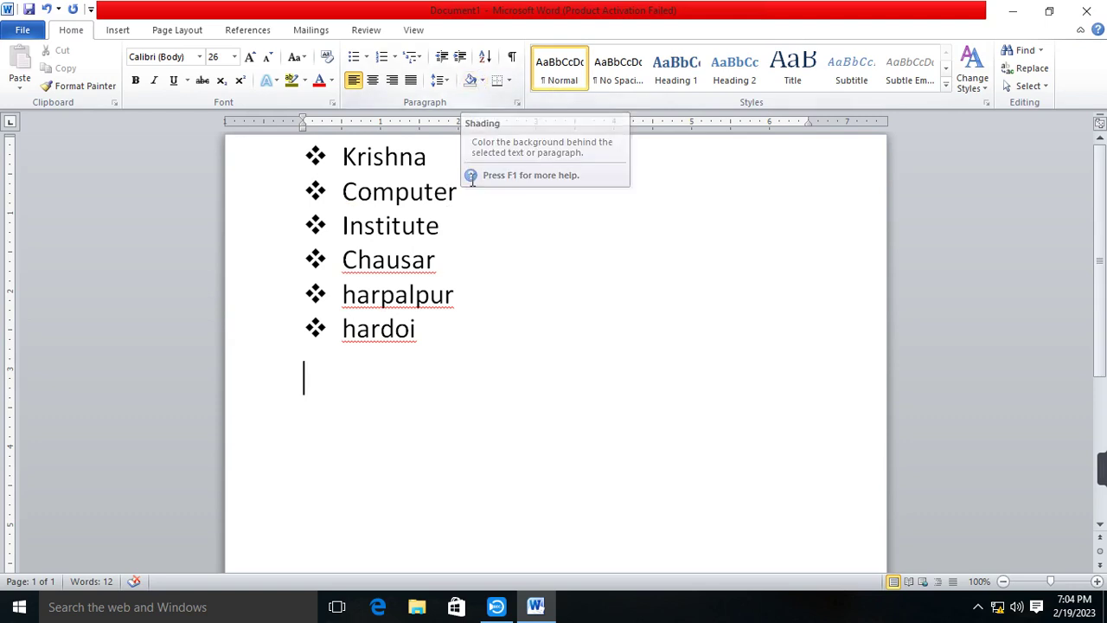
Shade the harpalpur line green
{"action": "left_click", "coordinate": [482, 80]}
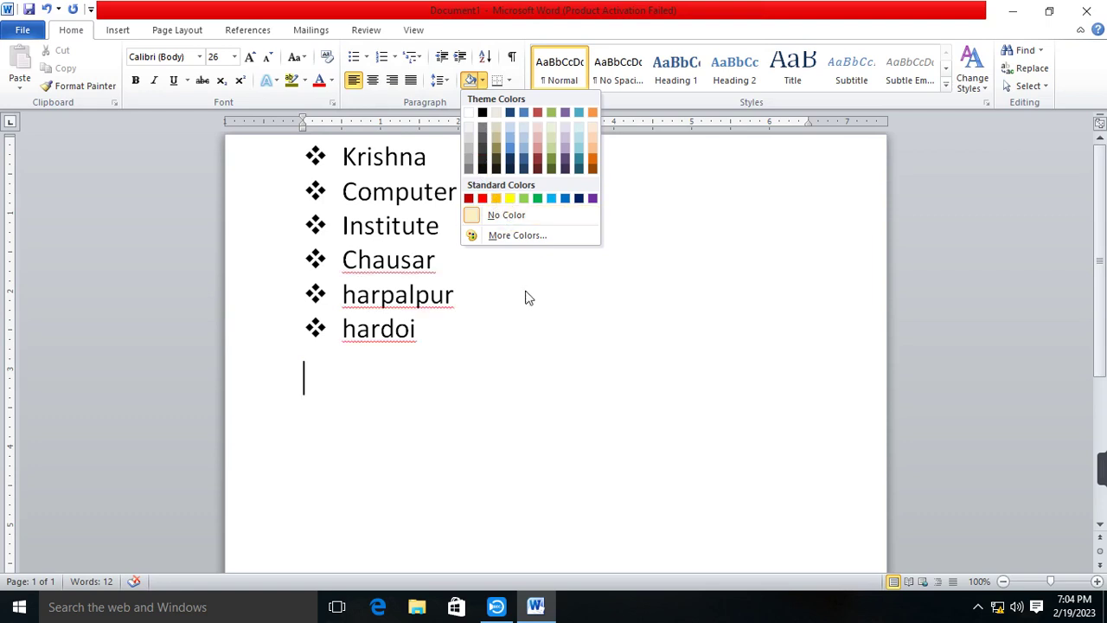
{"action": "left_click", "coordinate": [534, 300]}
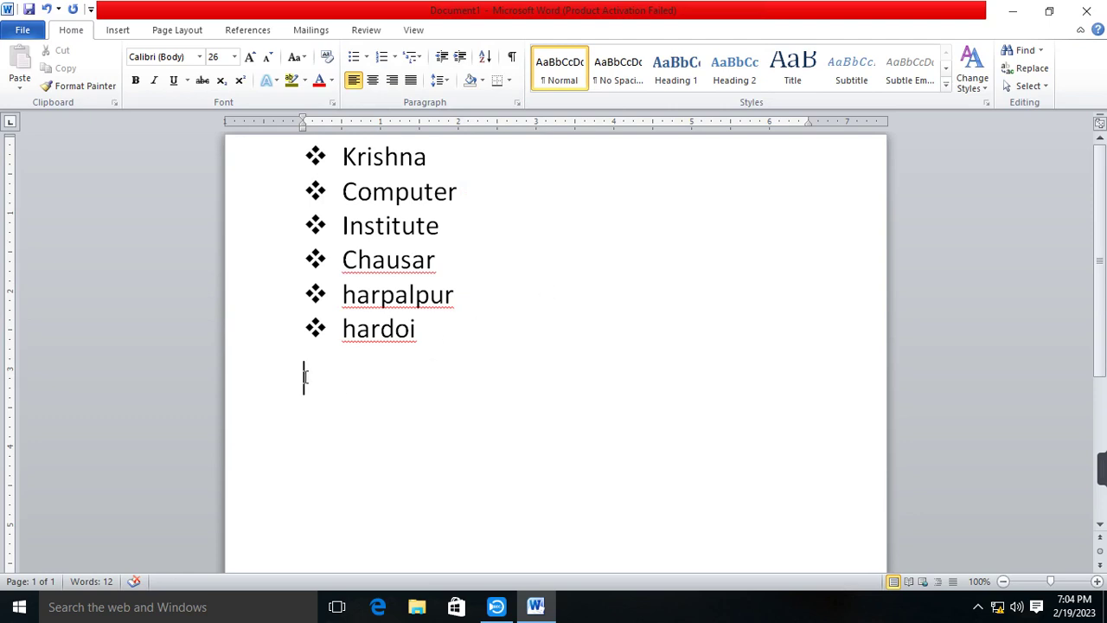
{"action": "left_click", "coordinate": [460, 303]}
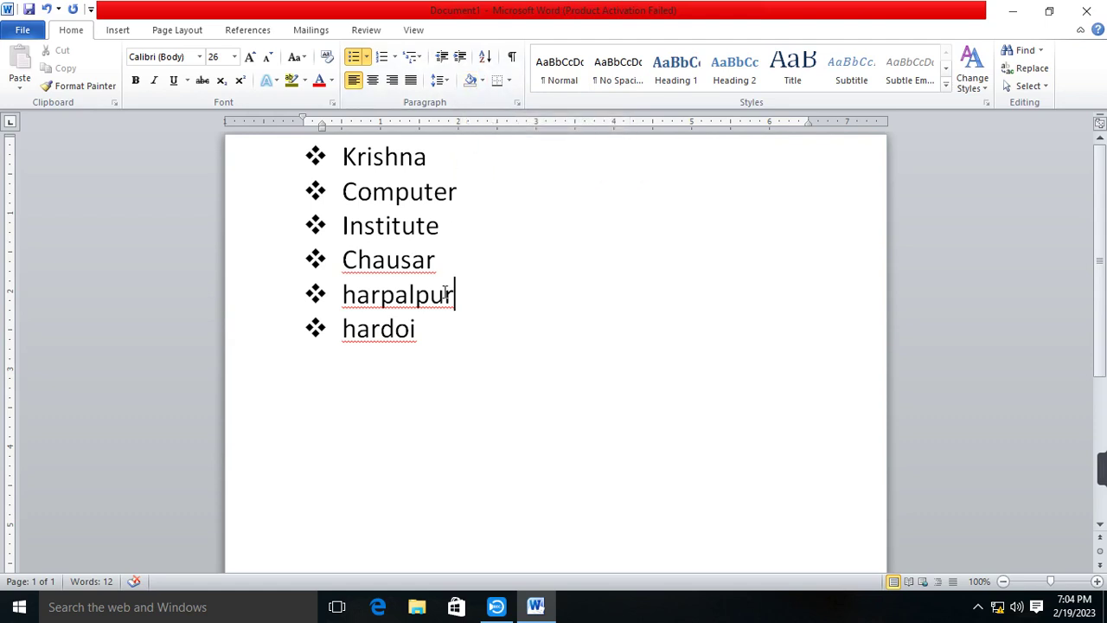
{"action": "left_click", "coordinate": [482, 81]}
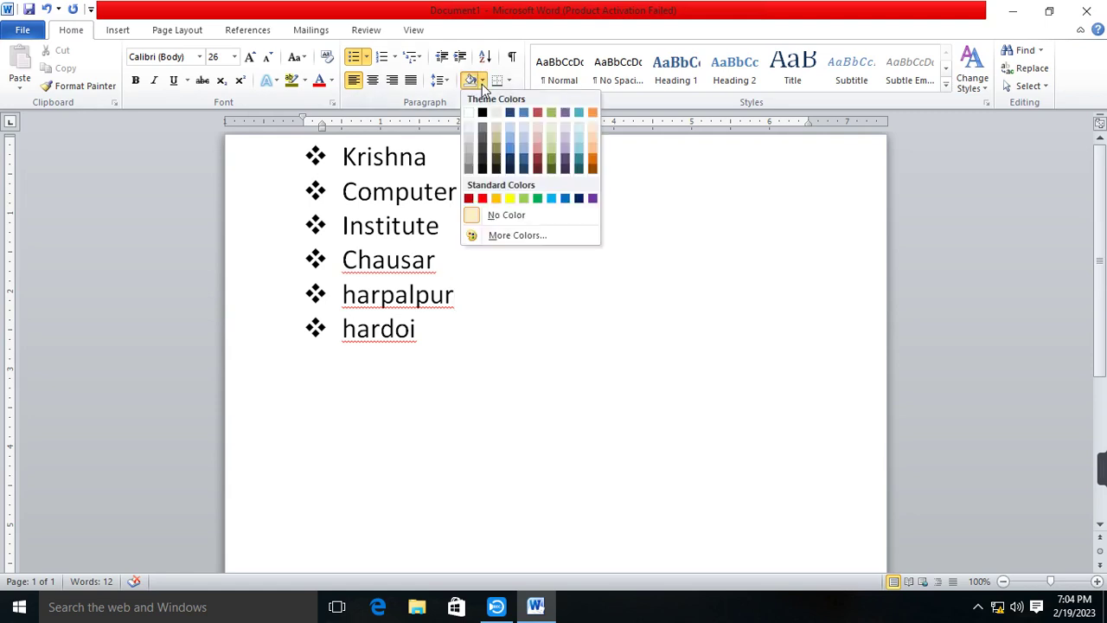
{"action": "left_click", "coordinate": [537, 198]}
Shade the Computer line yellow
{"action": "left_click", "coordinate": [519, 401]}
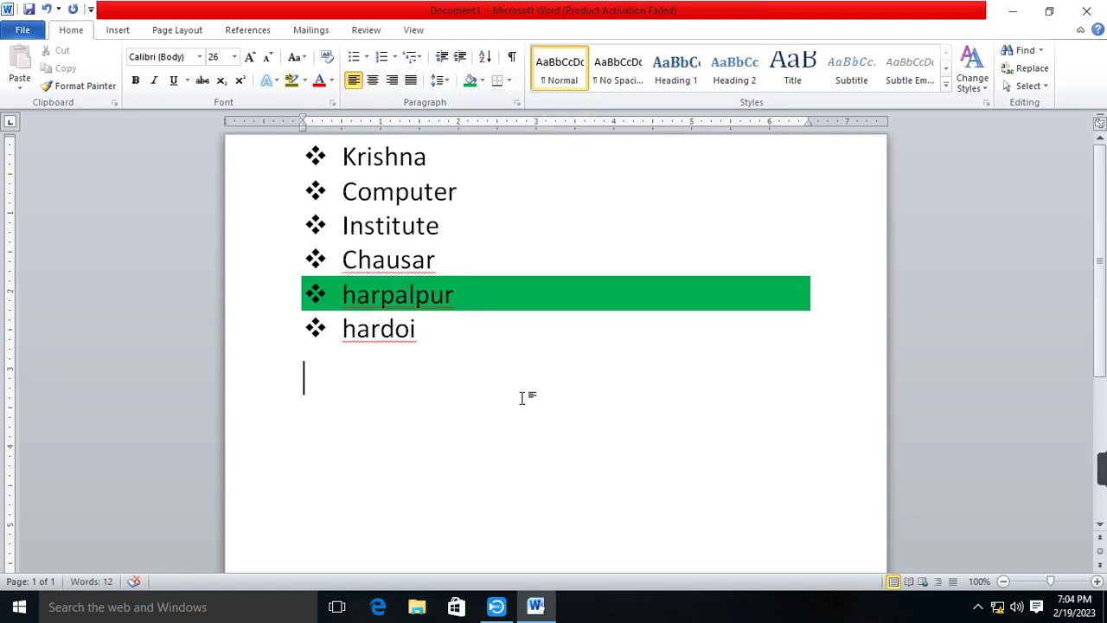
{"action": "left_click_drag", "start_coordinate": [446, 192], "coordinate": [453, 193]}
{"action": "left_click", "coordinate": [459, 192]}
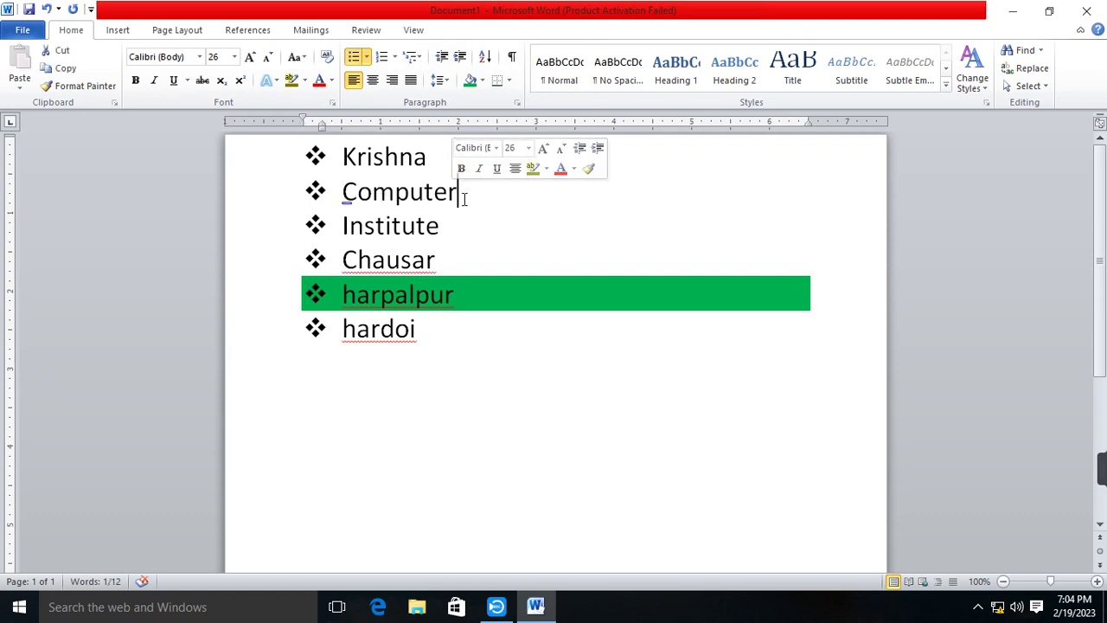
{"action": "left_click", "coordinate": [482, 81]}
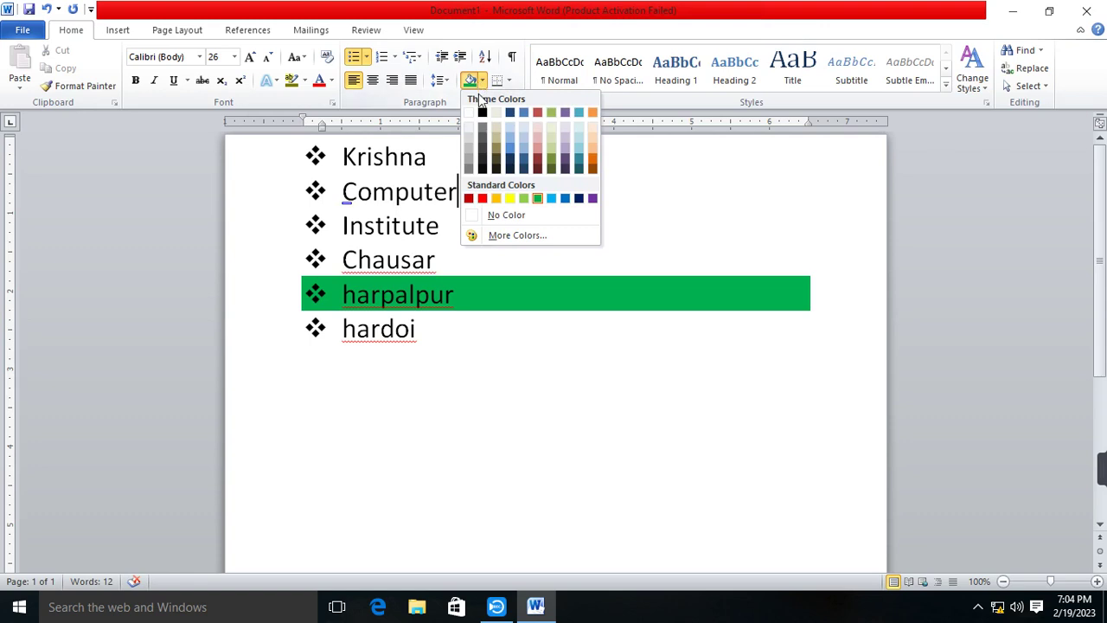
{"action": "left_click", "coordinate": [510, 201]}
{"action": "left_click", "coordinate": [597, 220]}
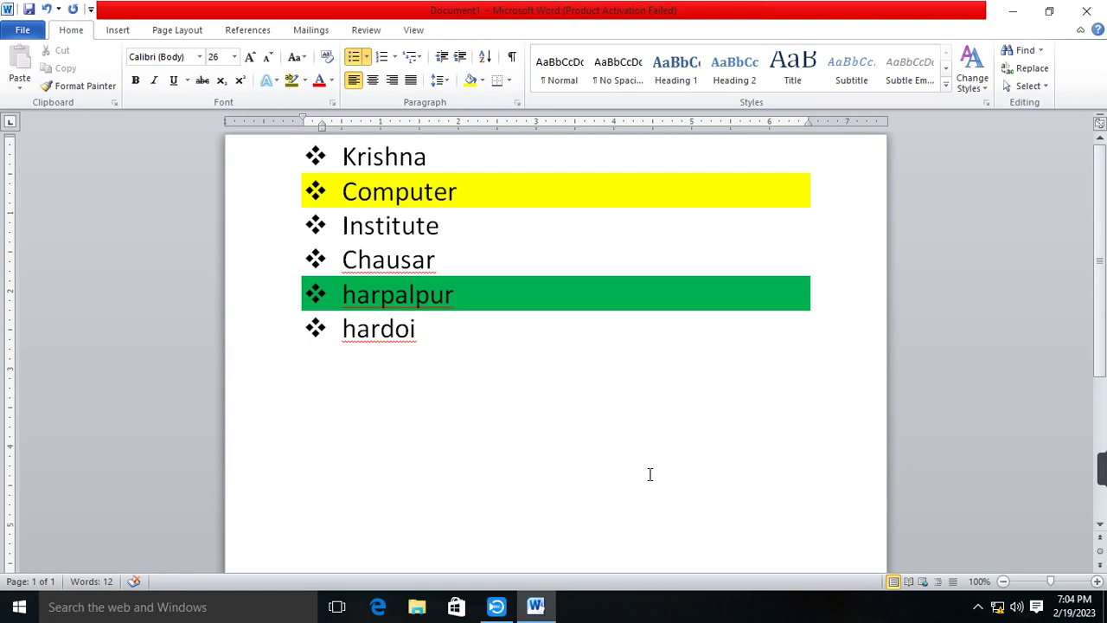
Add a new bullet item 'gtyhju' below hardoi and shade it red
{"action": "left_click", "coordinate": [422, 333]}
{"action": "key", "text": "Return"}
{"action": "type", "text": "gtyhju"}
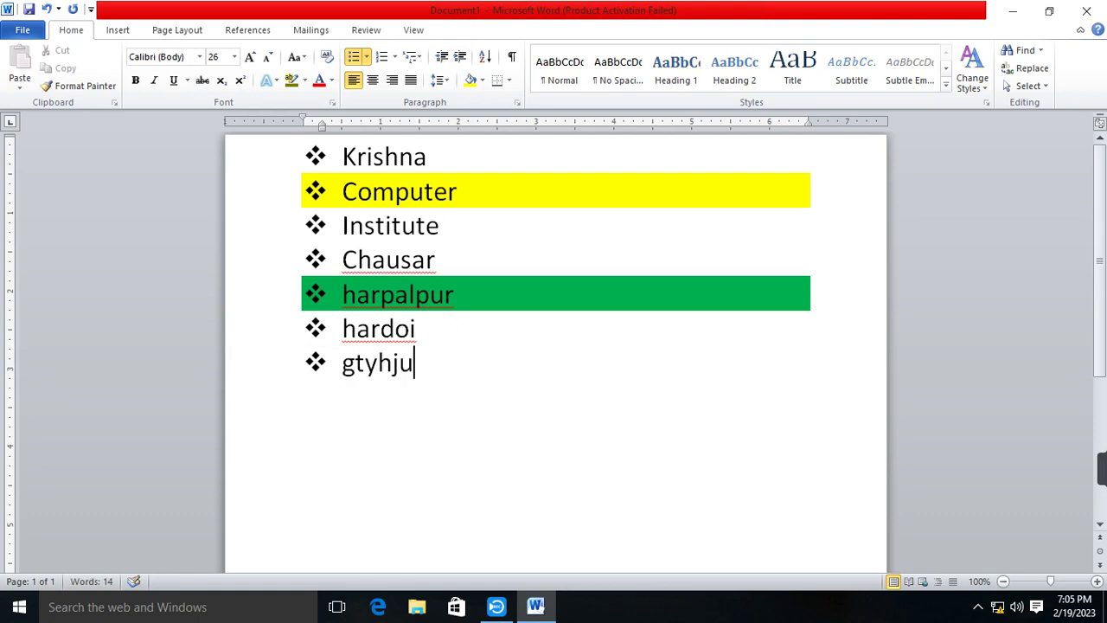
{"action": "left_click", "coordinate": [482, 80]}
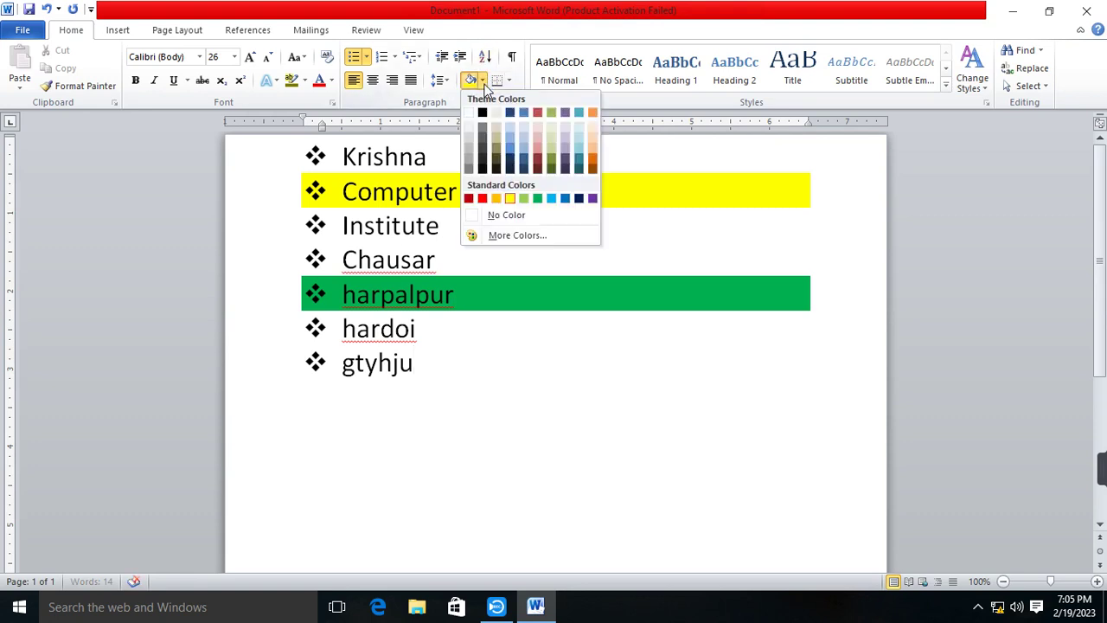
{"action": "left_click", "coordinate": [482, 199]}
{"action": "left_click", "coordinate": [470, 489]}
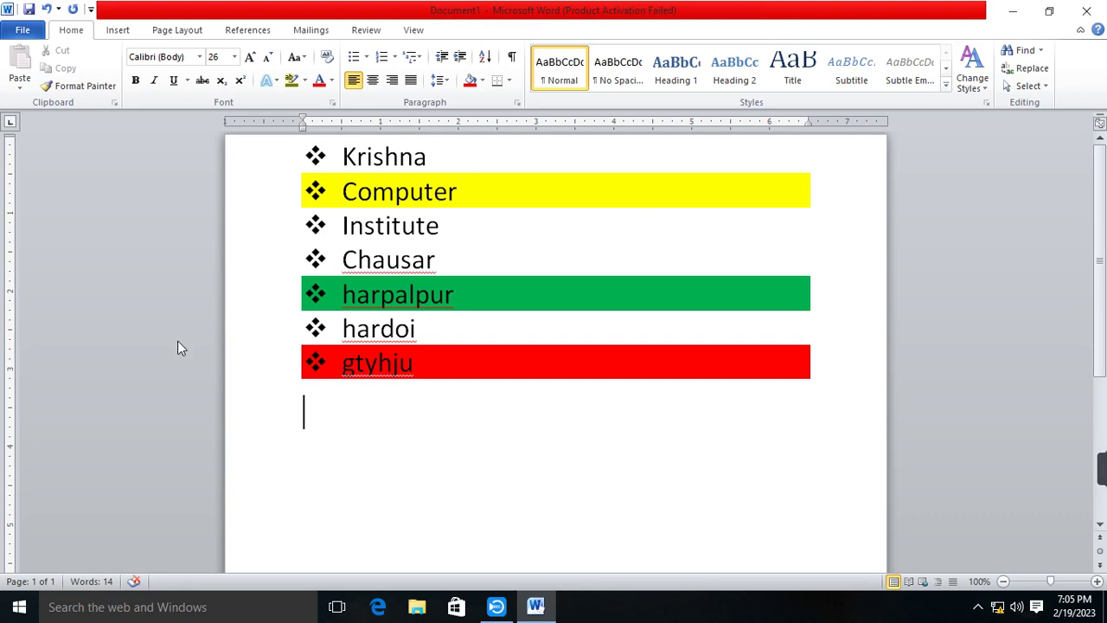
{"action": "left_click", "coordinate": [439, 370]}
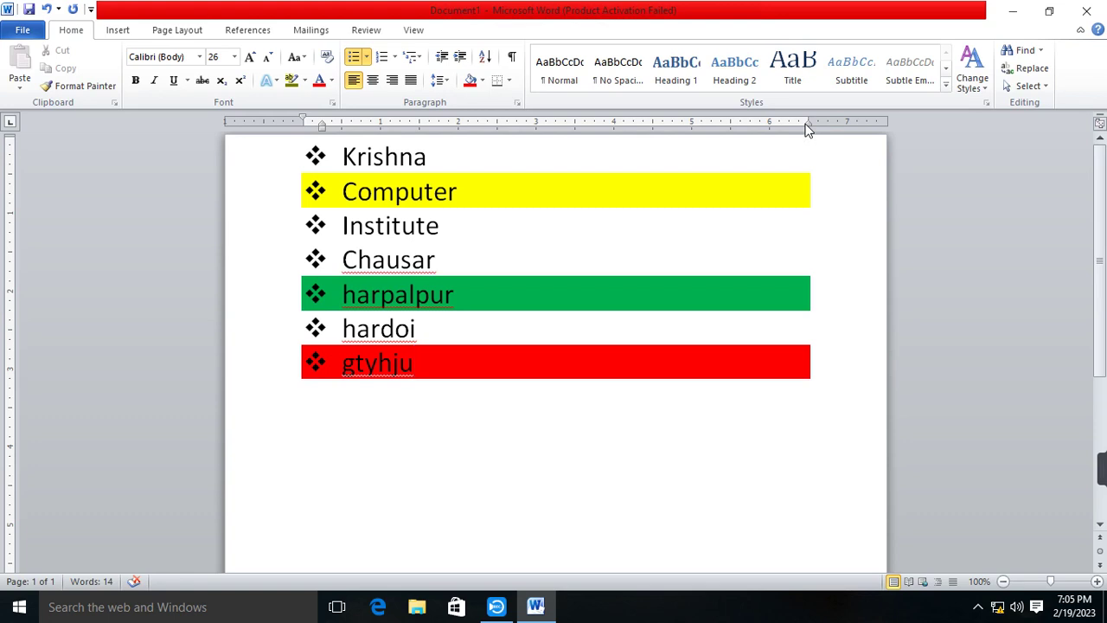
{"action": "left_click_drag", "start_coordinate": [806, 127], "coordinate": [885, 126]}
{"action": "left_click", "coordinate": [626, 430]}
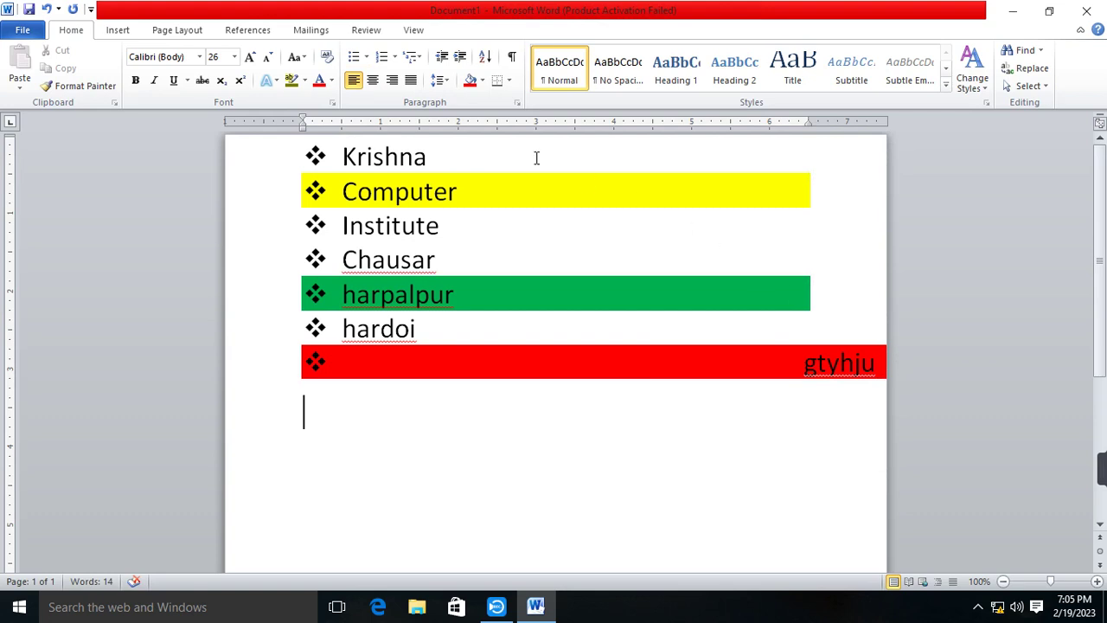
{"action": "left_click", "coordinate": [461, 189]}
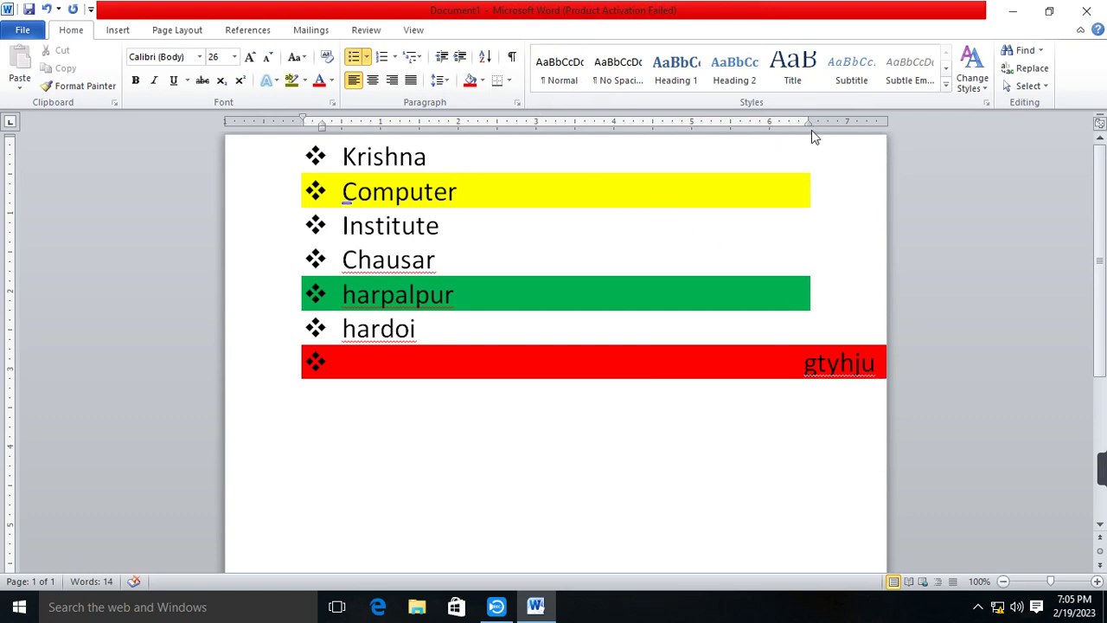
{"action": "left_click_drag", "start_coordinate": [811, 126], "coordinate": [888, 122]}
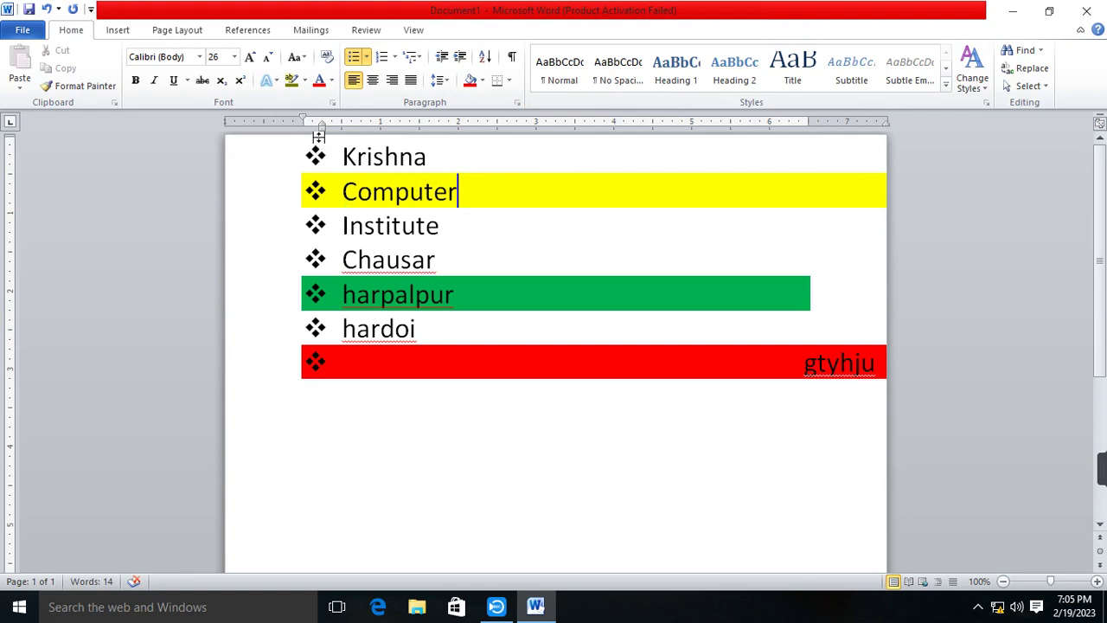
{"action": "left_click_drag", "start_coordinate": [321, 126], "coordinate": [227, 126]}
{"action": "left_click", "coordinate": [644, 252]}
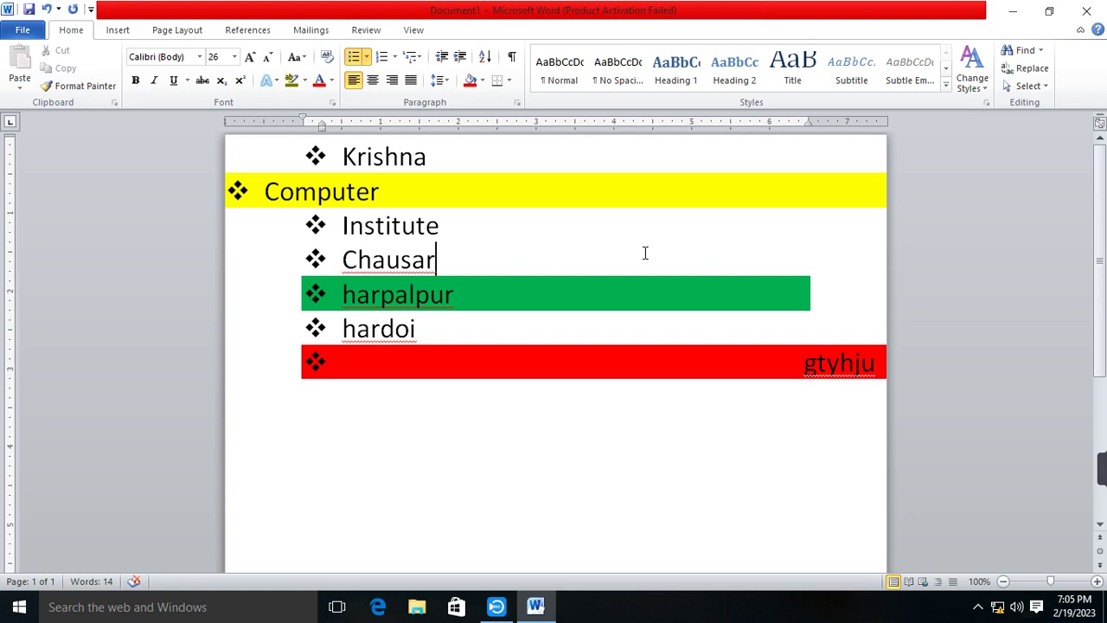
{"action": "key", "text": "ctrl+z"}
{"action": "key", "text": "ctrl+z"}
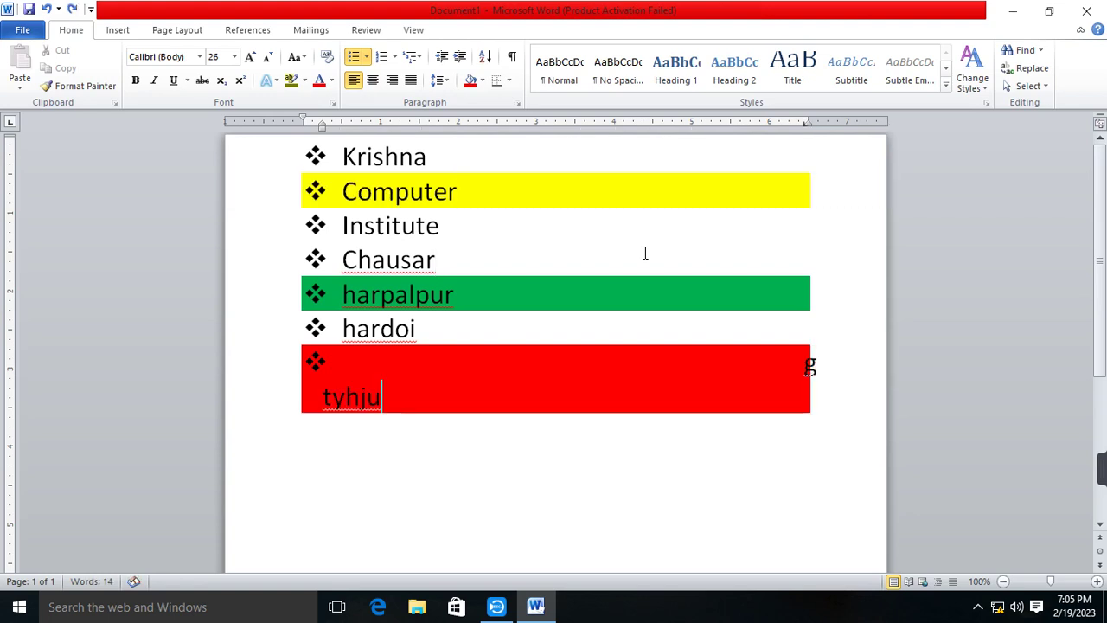
{"action": "key", "text": "ctrl+z"}
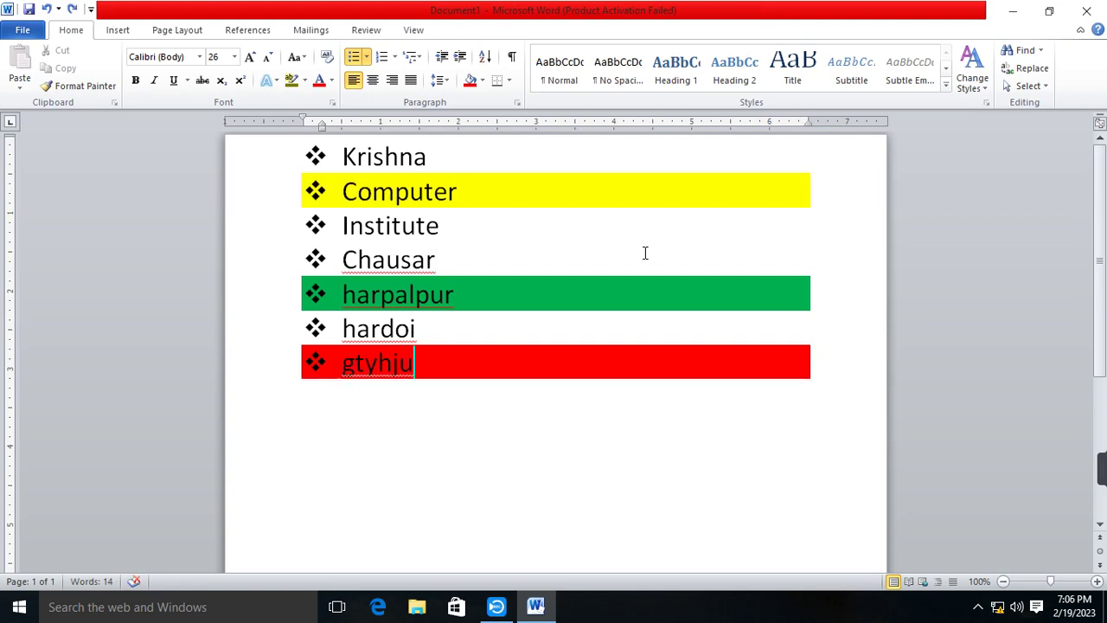
Select the whole document and apply All Borders so each item is boxed
{"action": "key", "text": "ctrl+a"}
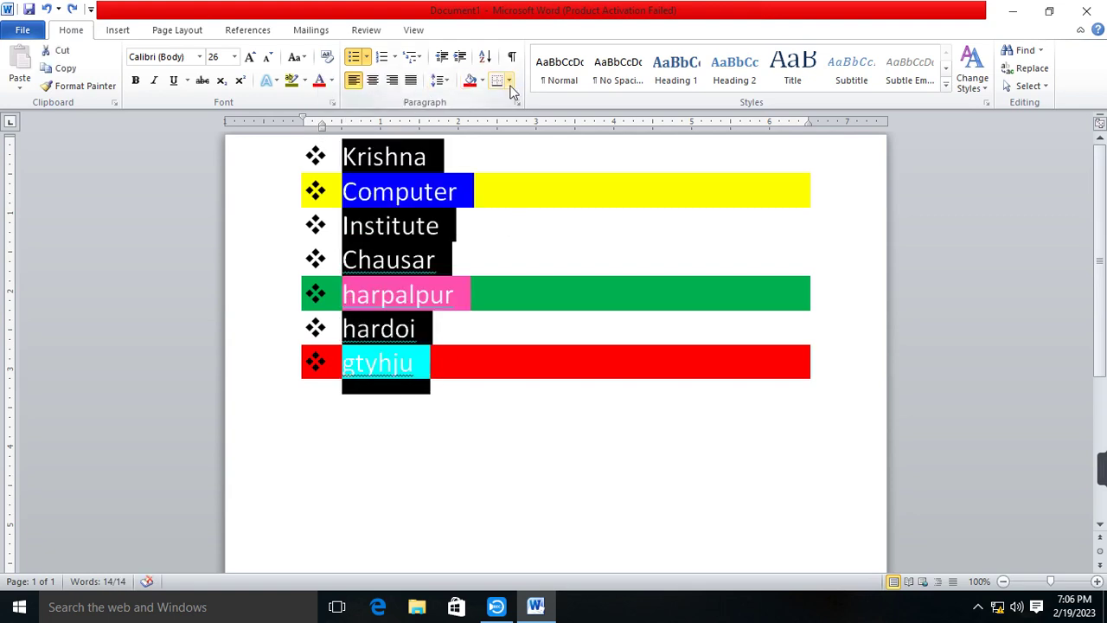
{"action": "left_click", "coordinate": [509, 81]}
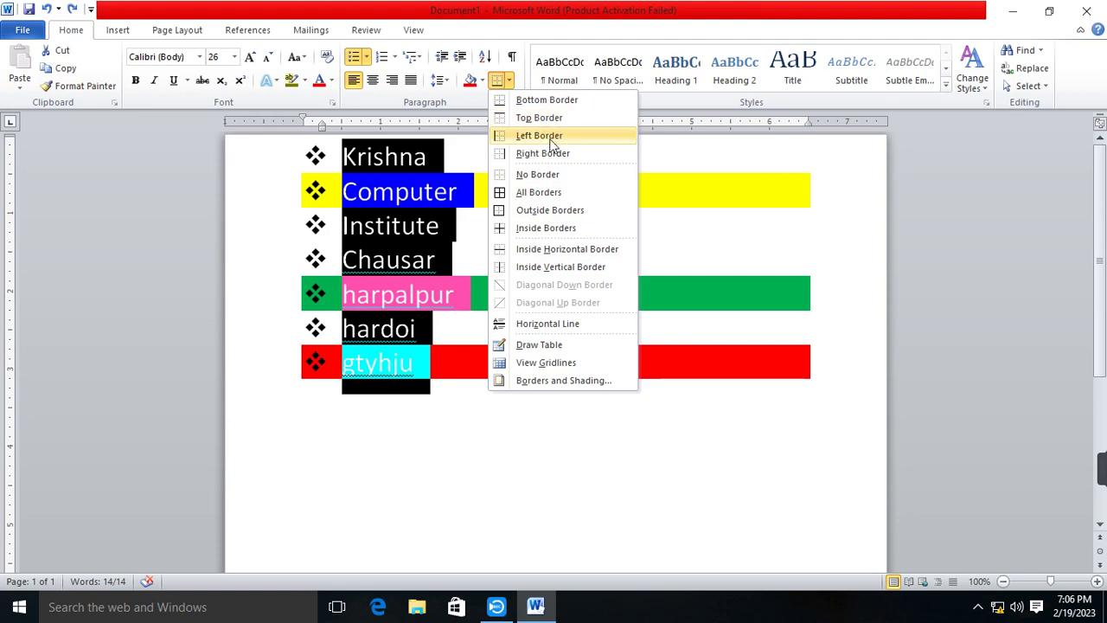
{"action": "left_click", "coordinate": [553, 192]}
{"action": "left_click", "coordinate": [495, 403]}
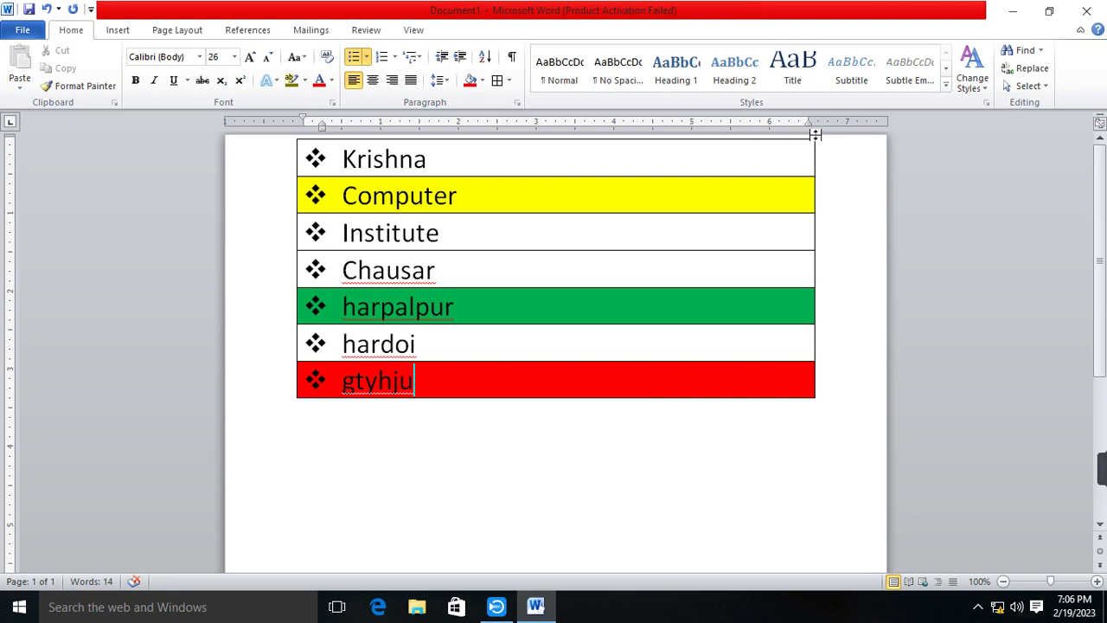
Drag the right indent marker so every bordered row reaches the right margin
{"action": "left_click_drag", "start_coordinate": [808, 128], "coordinate": [833, 128]}
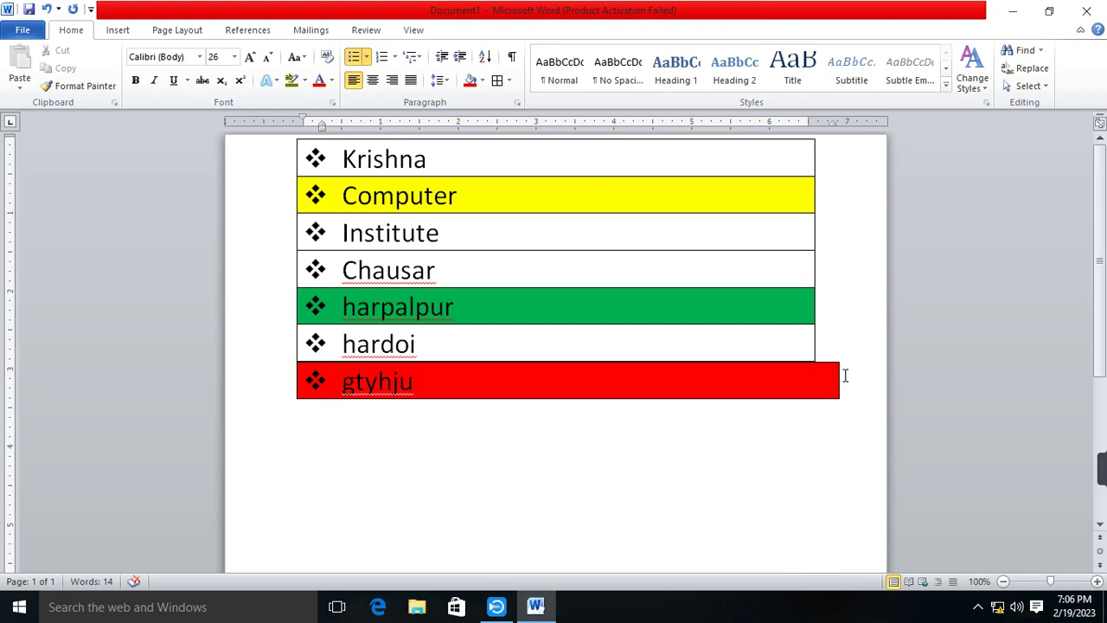
{"action": "left_click_drag", "start_coordinate": [428, 394], "coordinate": [398, 158]}
{"action": "left_click", "coordinate": [431, 393]}
{"action": "key", "text": "ctrl+a"}
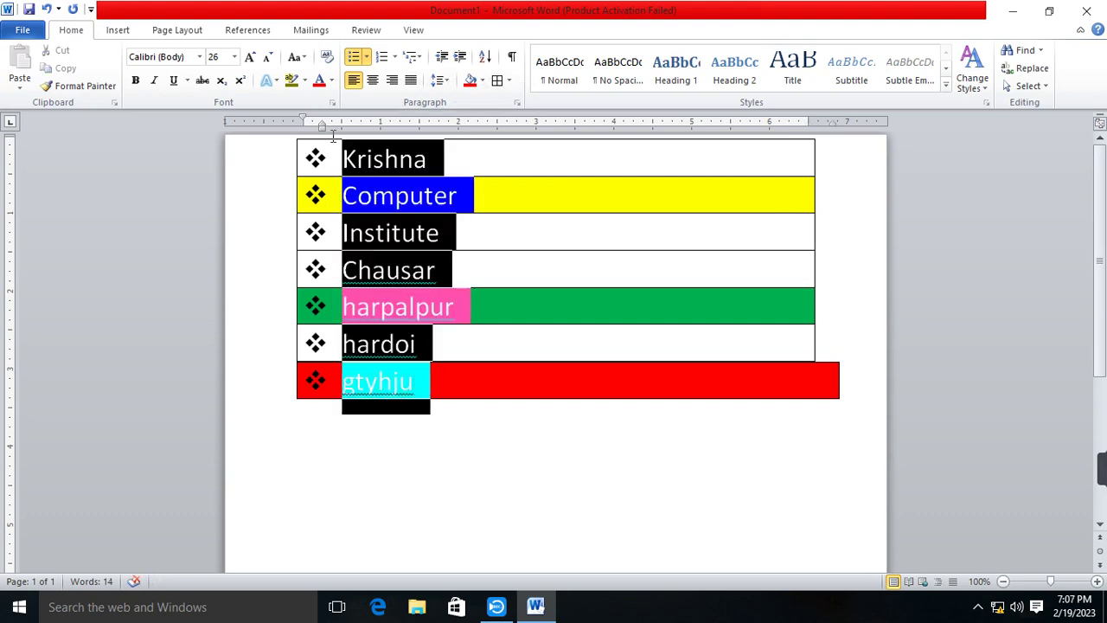
{"action": "left_click_drag", "start_coordinate": [813, 123], "coordinate": [874, 124]}
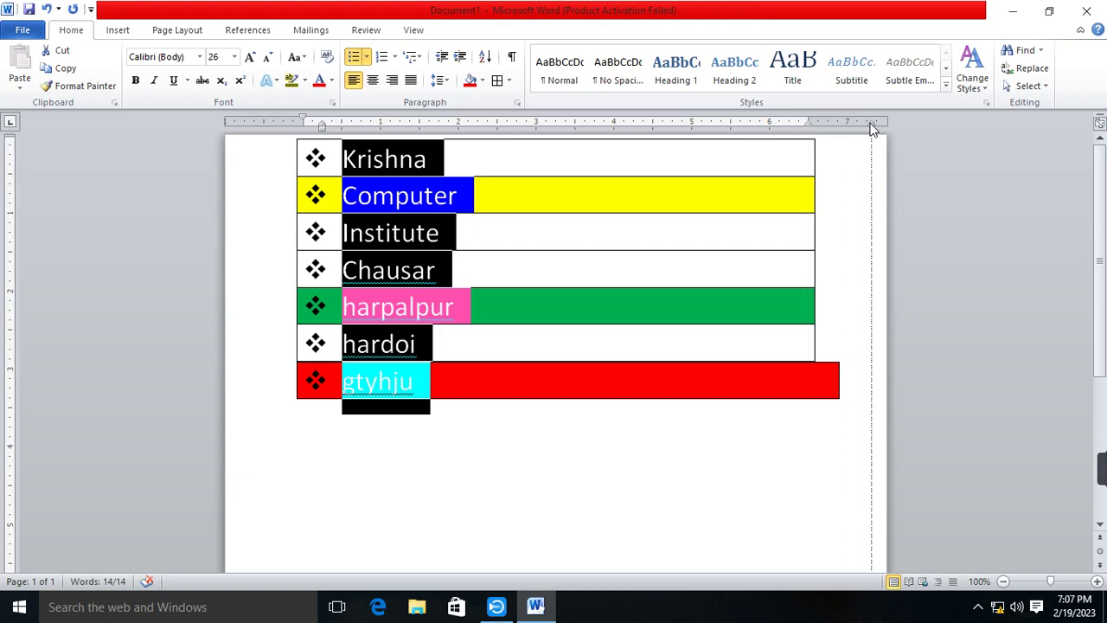
{"action": "left_click", "coordinate": [781, 443]}
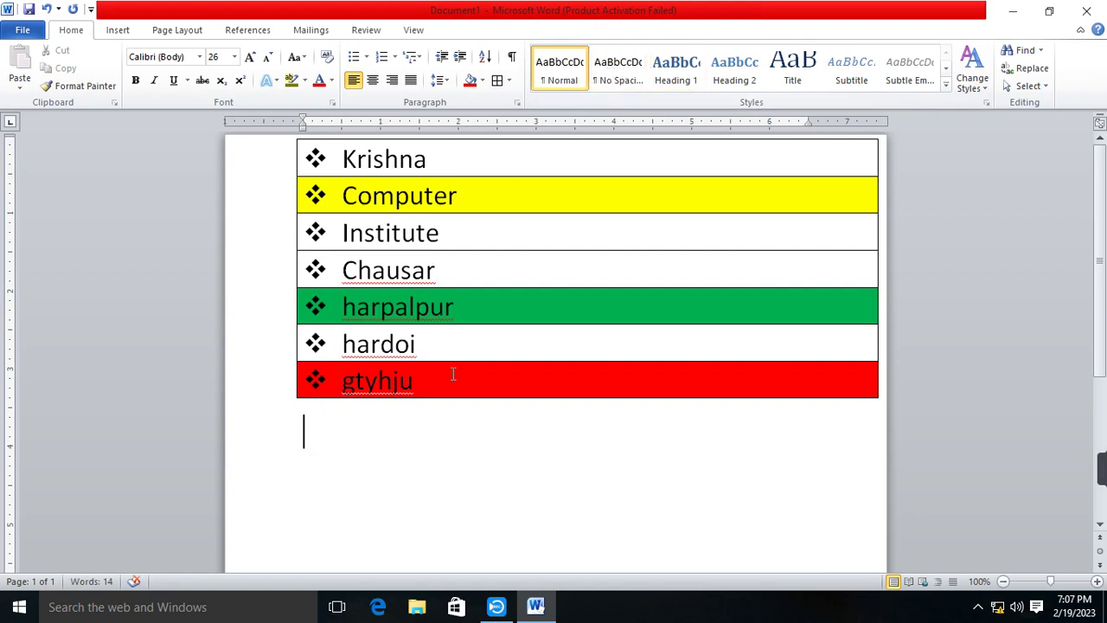
{"action": "key", "text": "shift+Up"}
{"action": "key", "text": "shift+Up"}
{"action": "key", "text": "shift+Up"}
{"action": "key", "text": "shift+Up"}
{"action": "key", "text": "shift+Up"}
{"action": "key", "text": "shift+Up"}
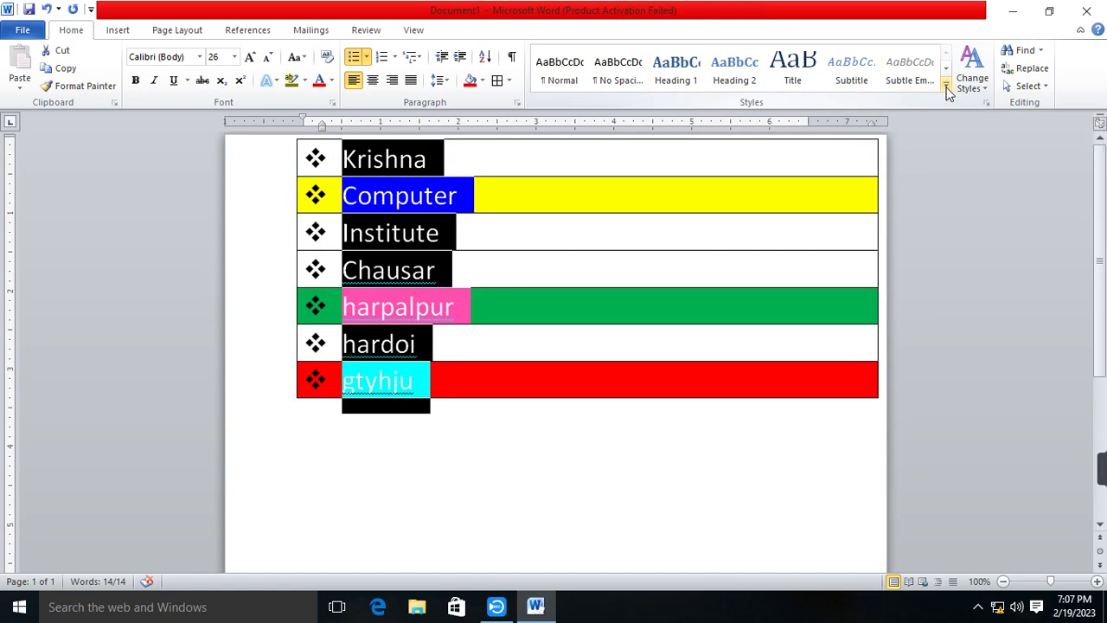
Apply the Title style from the Styles gallery to the seven list lines
{"action": "left_click", "coordinate": [948, 90]}
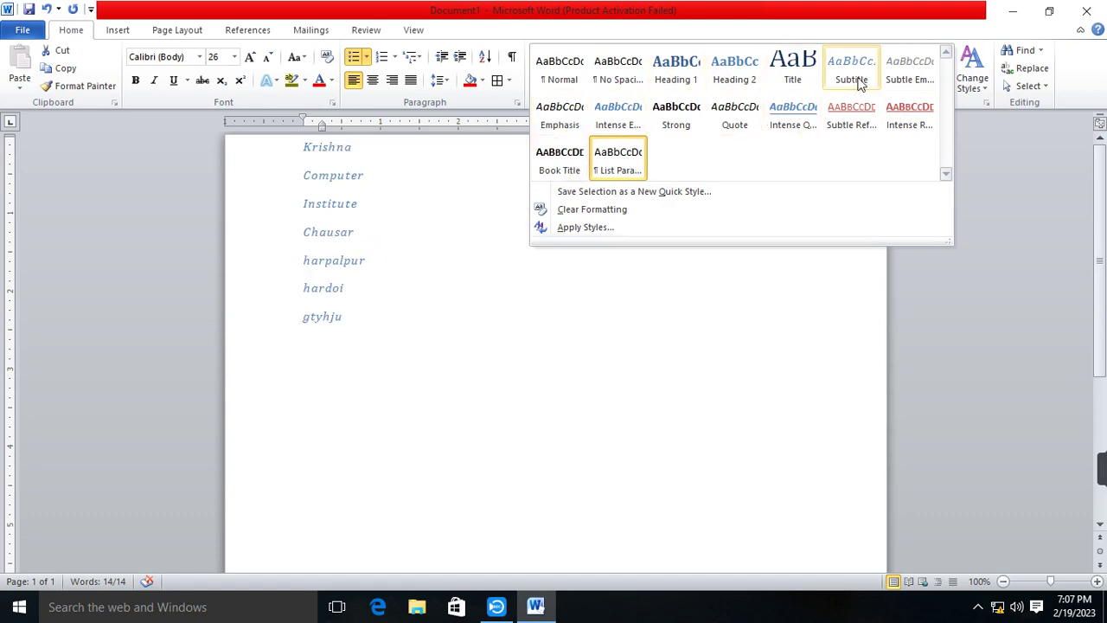
{"action": "left_click", "coordinate": [792, 71]}
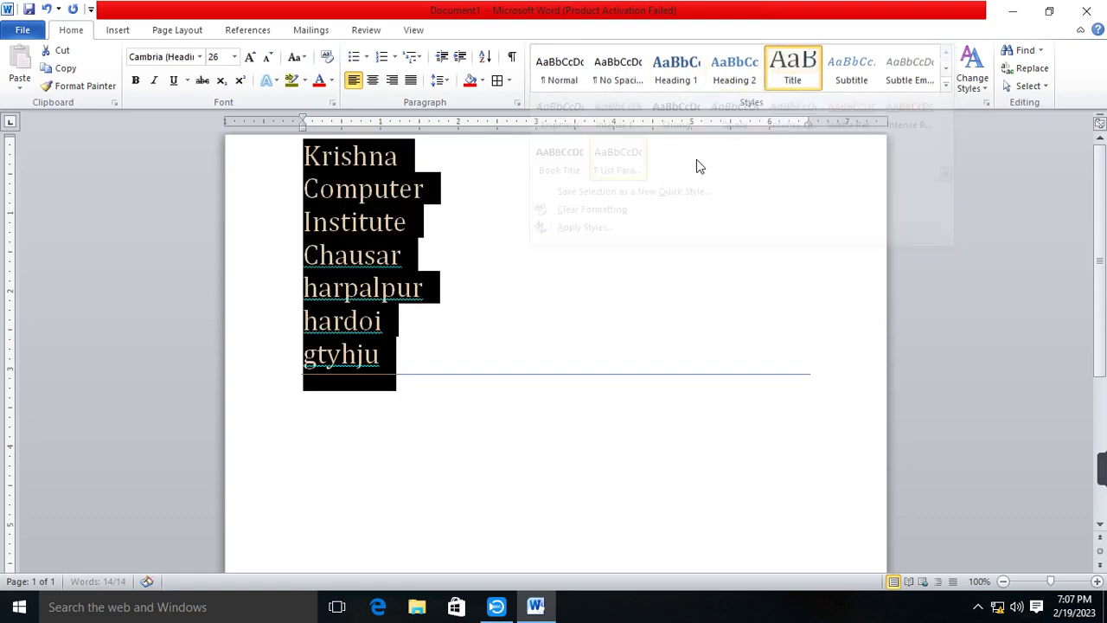
{"action": "left_click", "coordinate": [578, 383]}
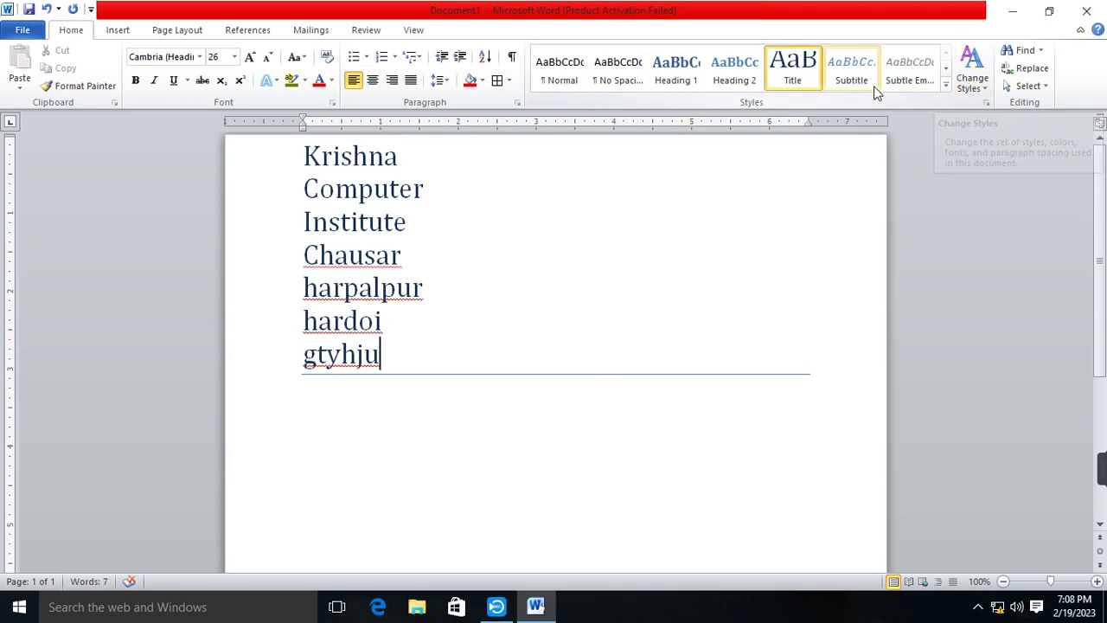
Switch the theme fonts to Angles so the list shows in Franklin Gothic
{"action": "left_click", "coordinate": [976, 80]}
{"action": "mouse_move", "coordinate": [994, 114]}
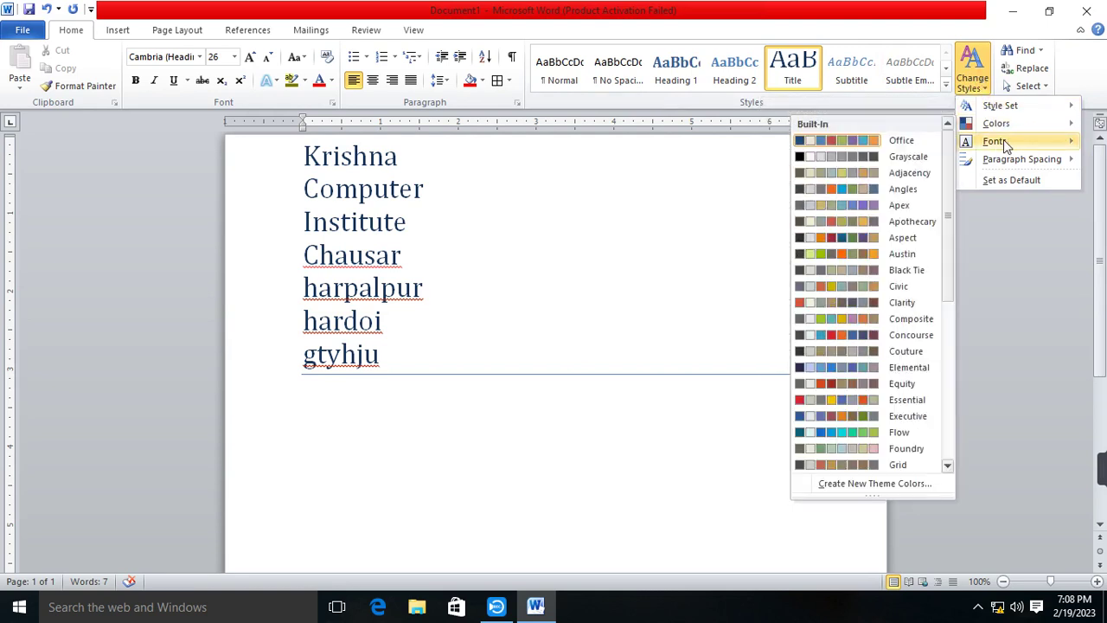
{"action": "mouse_move", "coordinate": [1004, 145]}
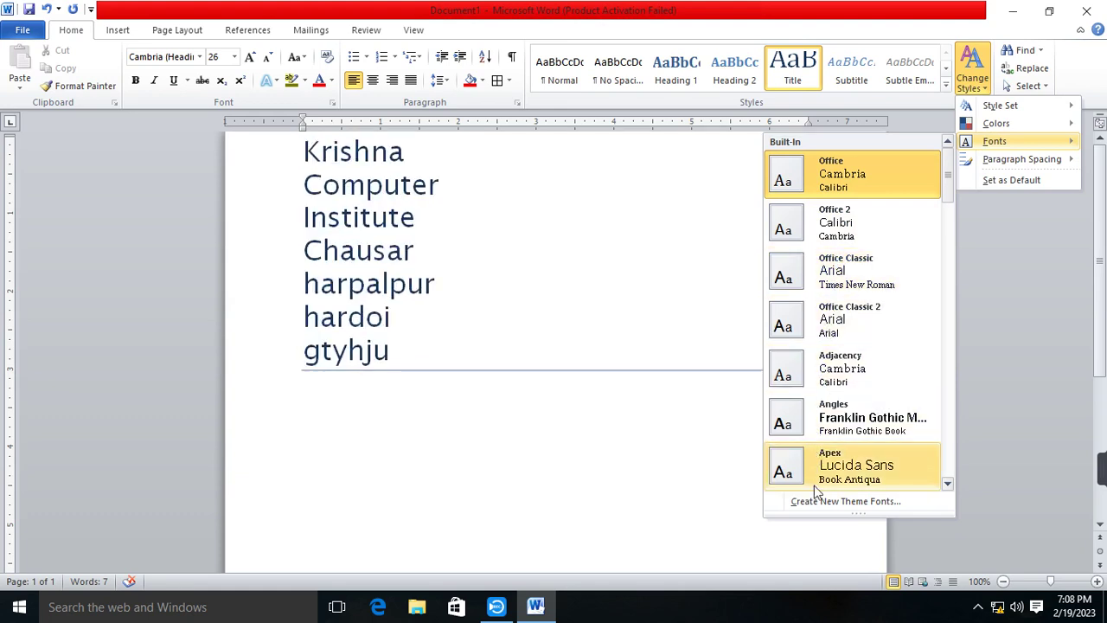
{"action": "left_click", "coordinate": [843, 417]}
{"action": "key", "text": "Return"}
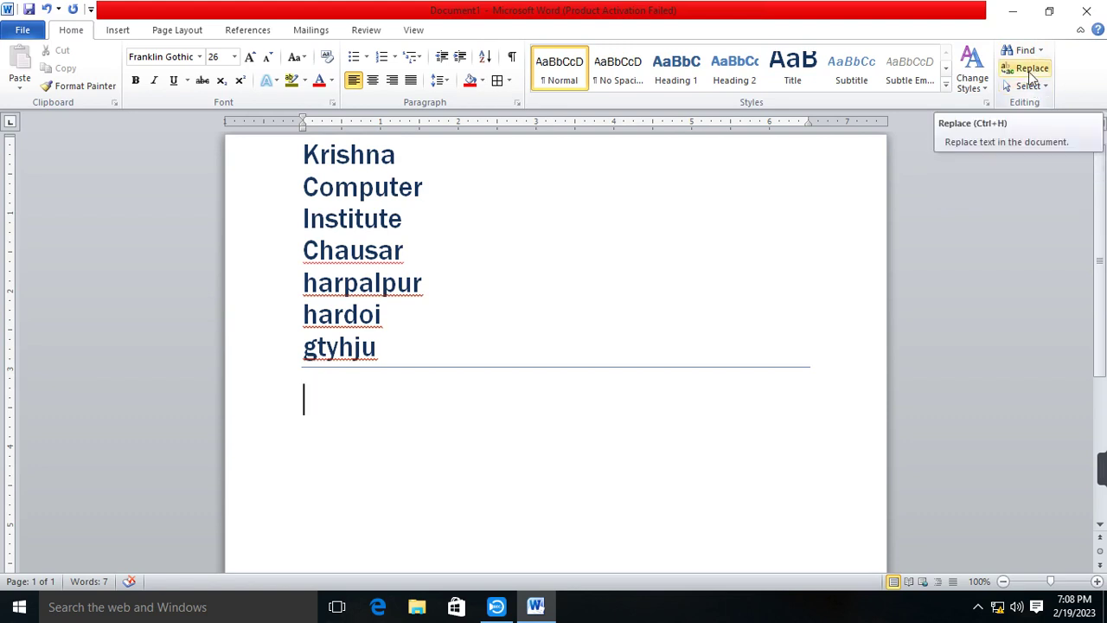
{"action": "key", "text": "ctrl+a"}
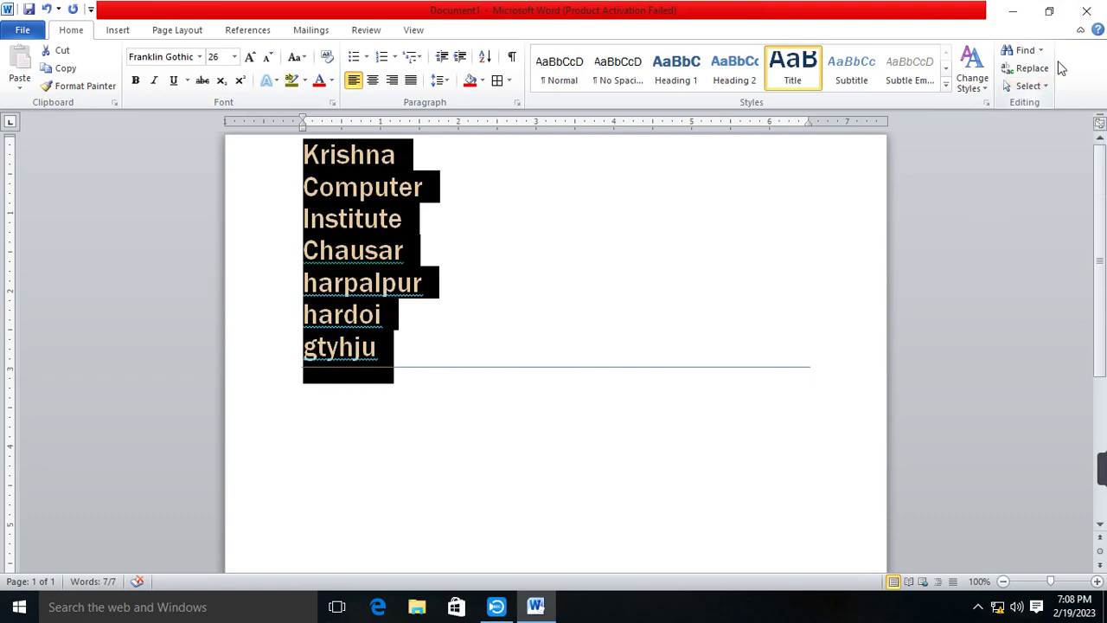
{"action": "left_click", "coordinate": [778, 216]}
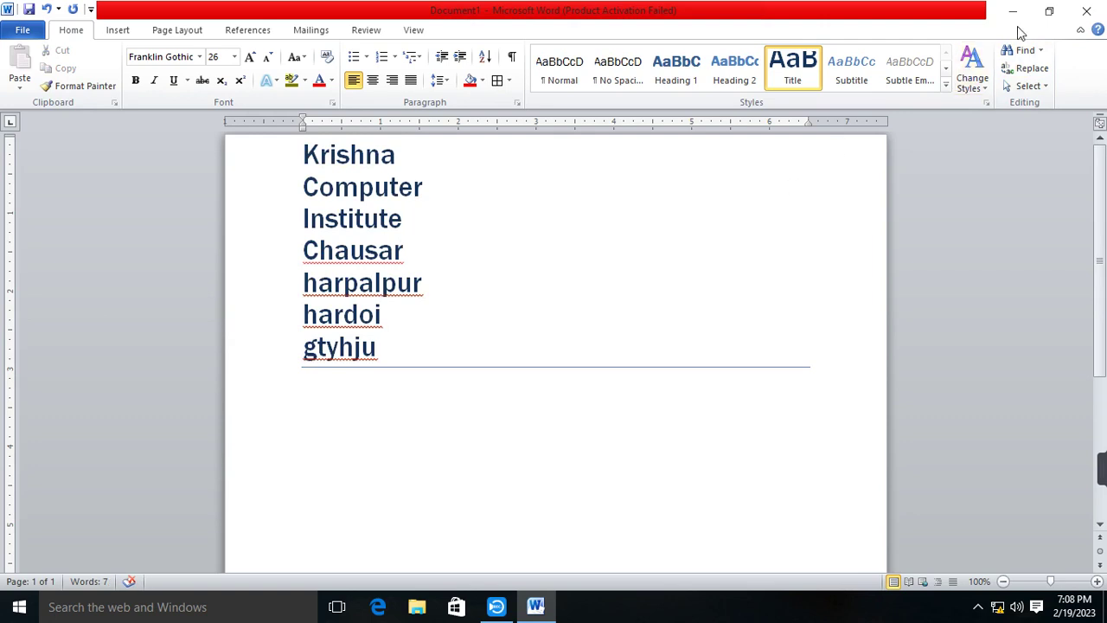
{"action": "left_click", "coordinate": [1041, 52]}
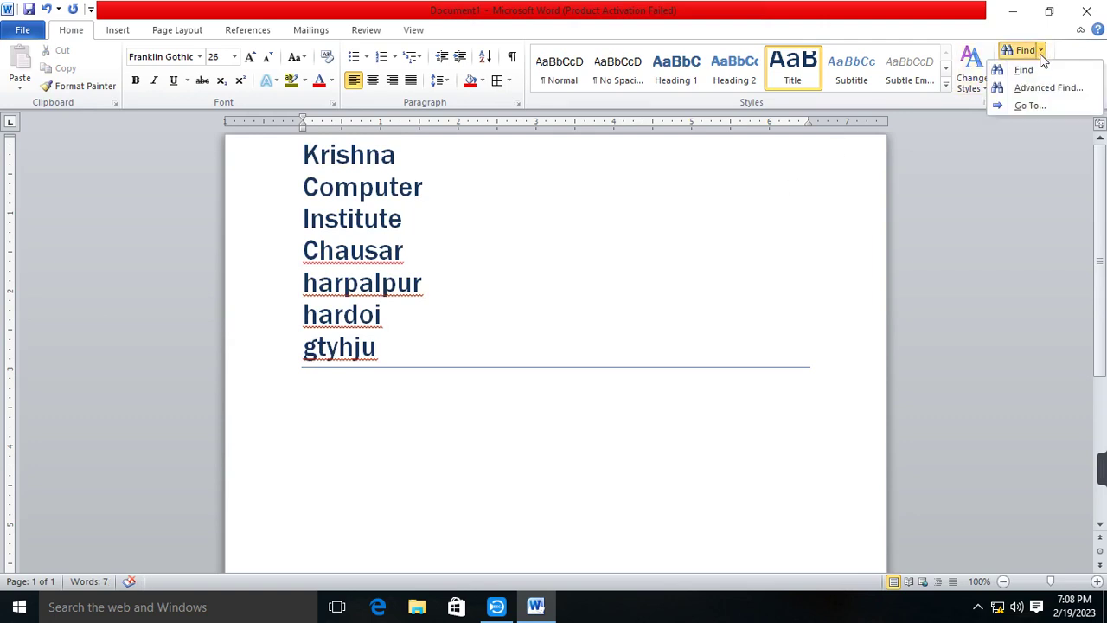
{"action": "left_click", "coordinate": [1026, 68]}
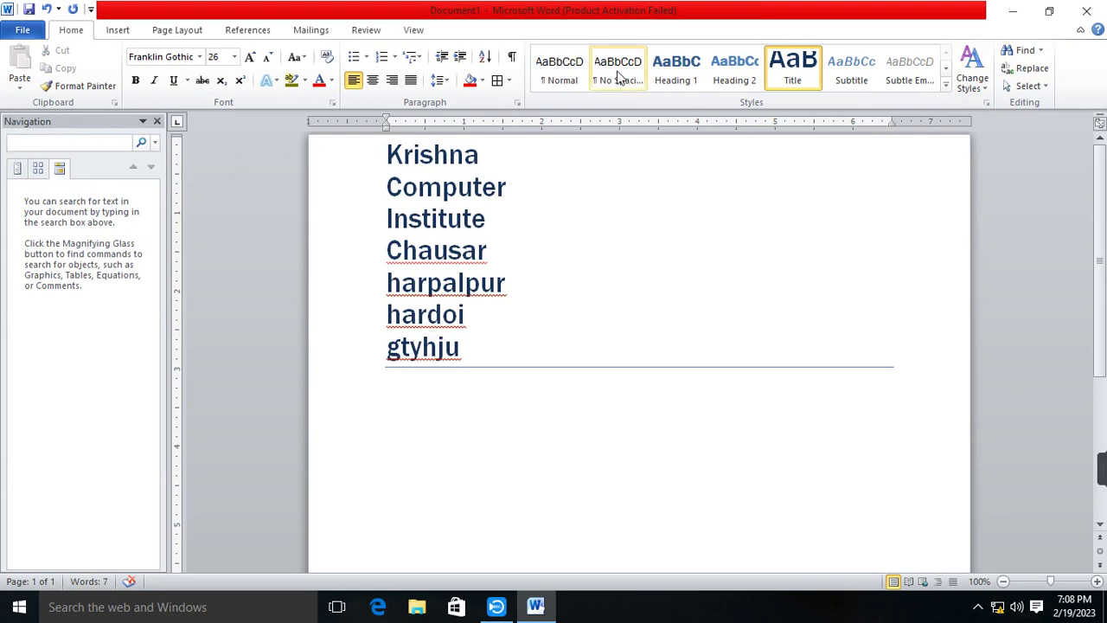
{"action": "left_click", "coordinate": [155, 122]}
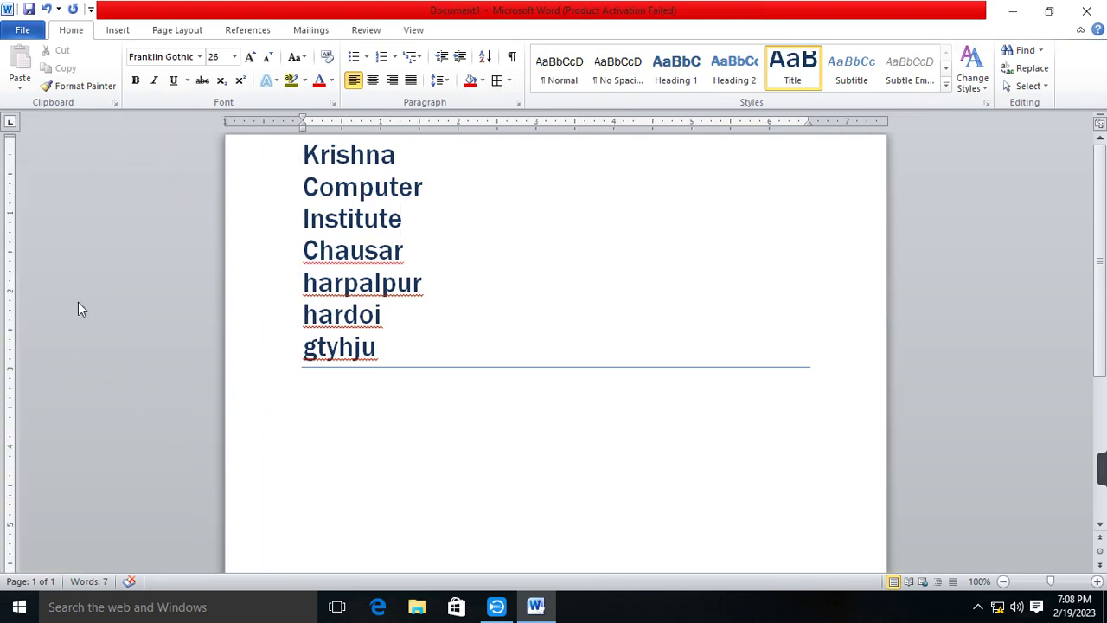
{"action": "left_click", "coordinate": [1039, 50]}
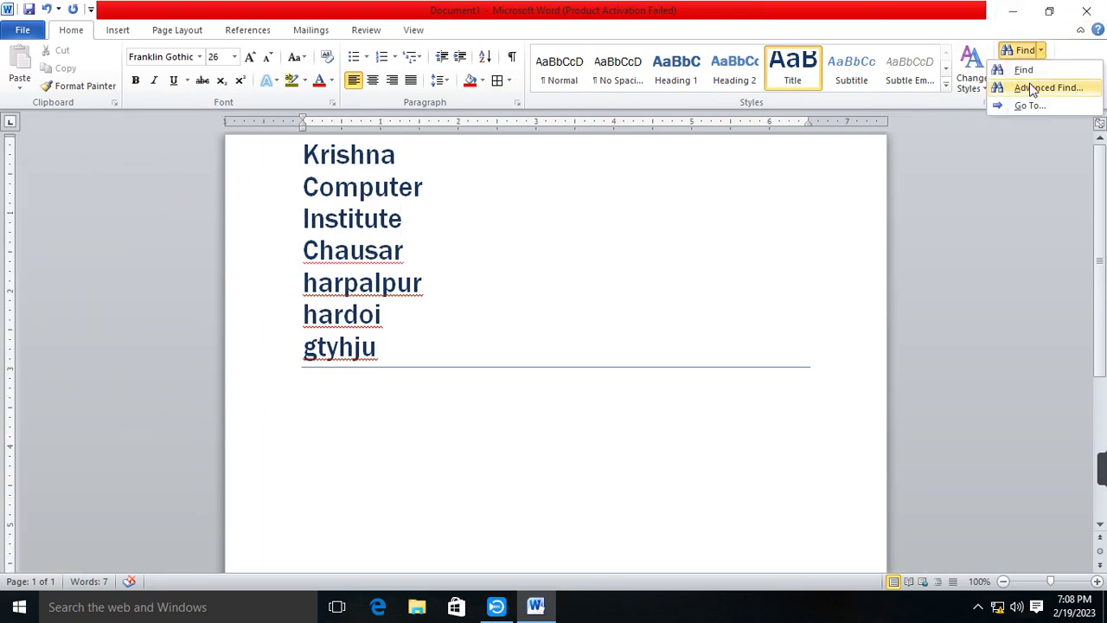
{"action": "left_click", "coordinate": [1016, 69]}
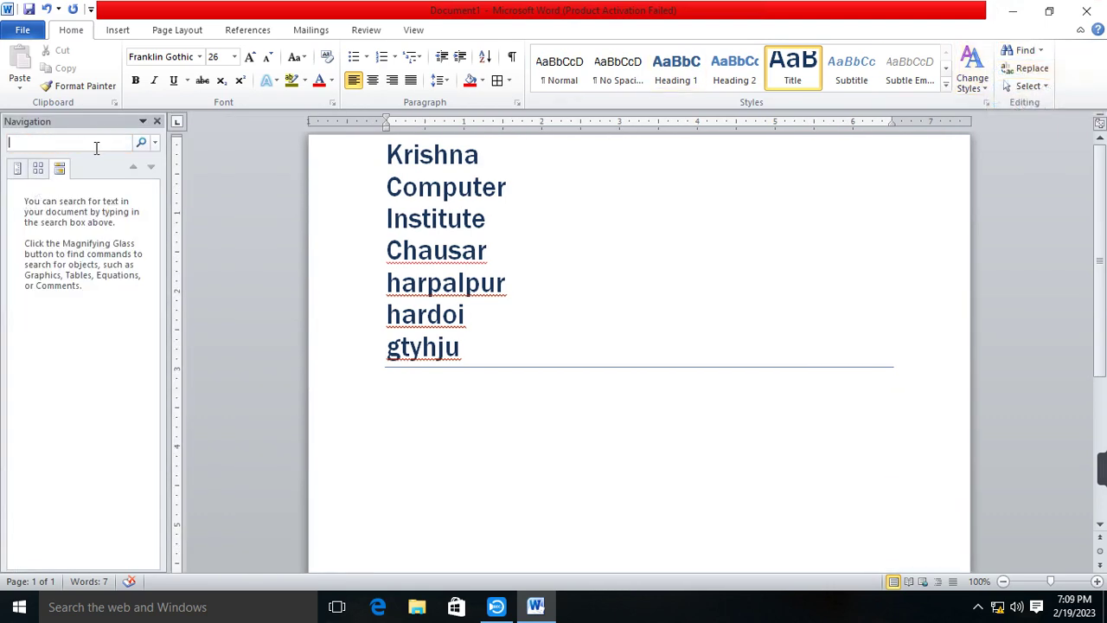
{"action": "type", "text": "r"}
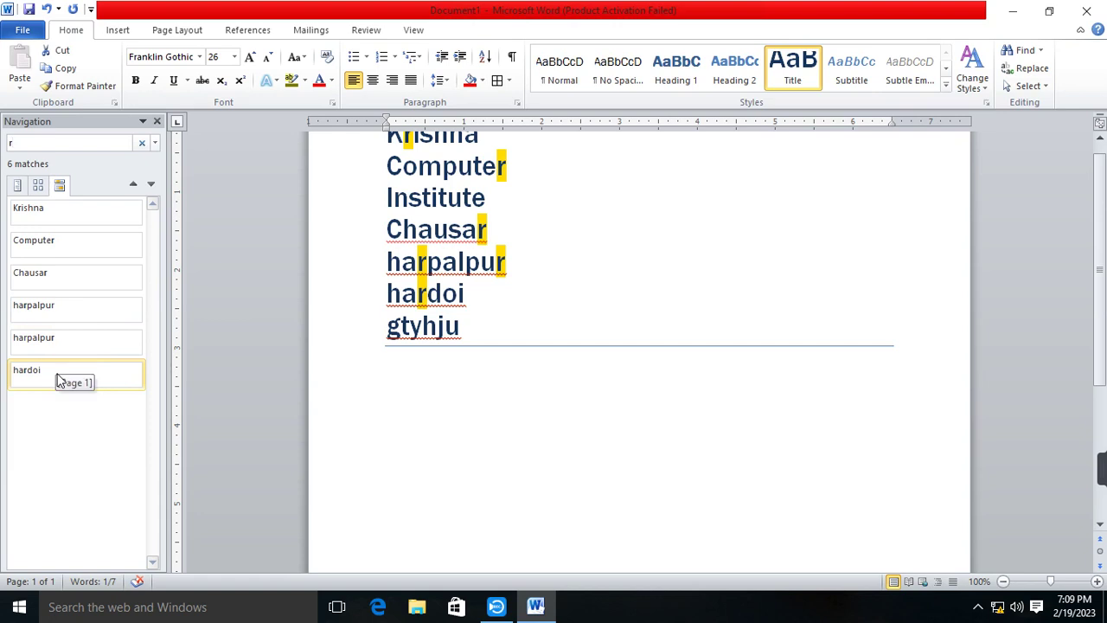
{"action": "scroll", "coordinate": [403, 318], "scroll_direction": "up", "scroll_amount": 1}
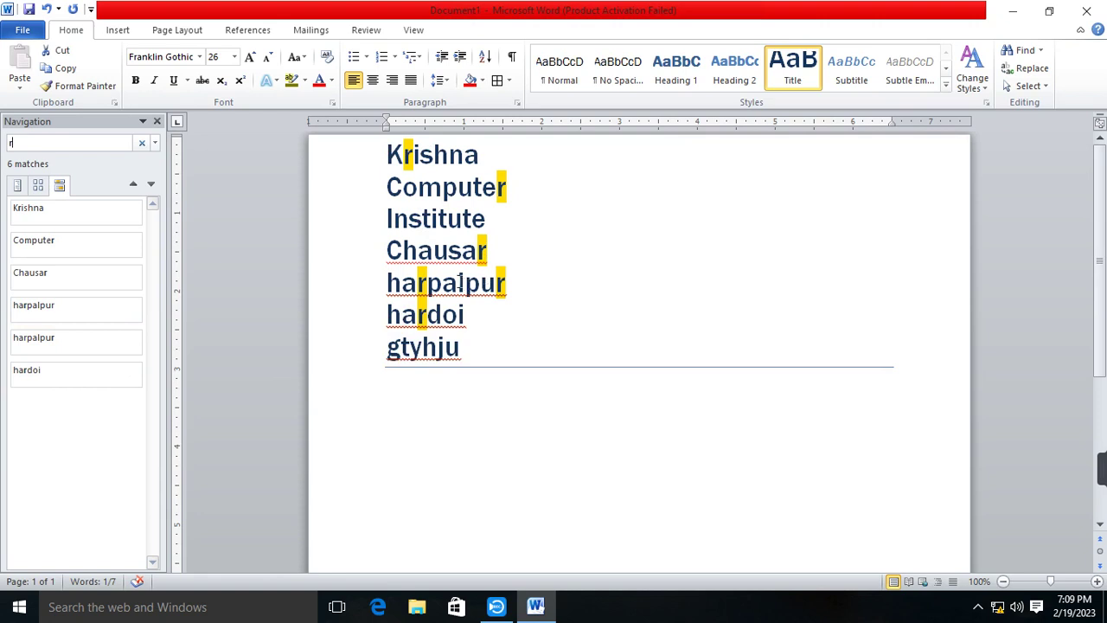
{"action": "left_click", "coordinate": [156, 121]}
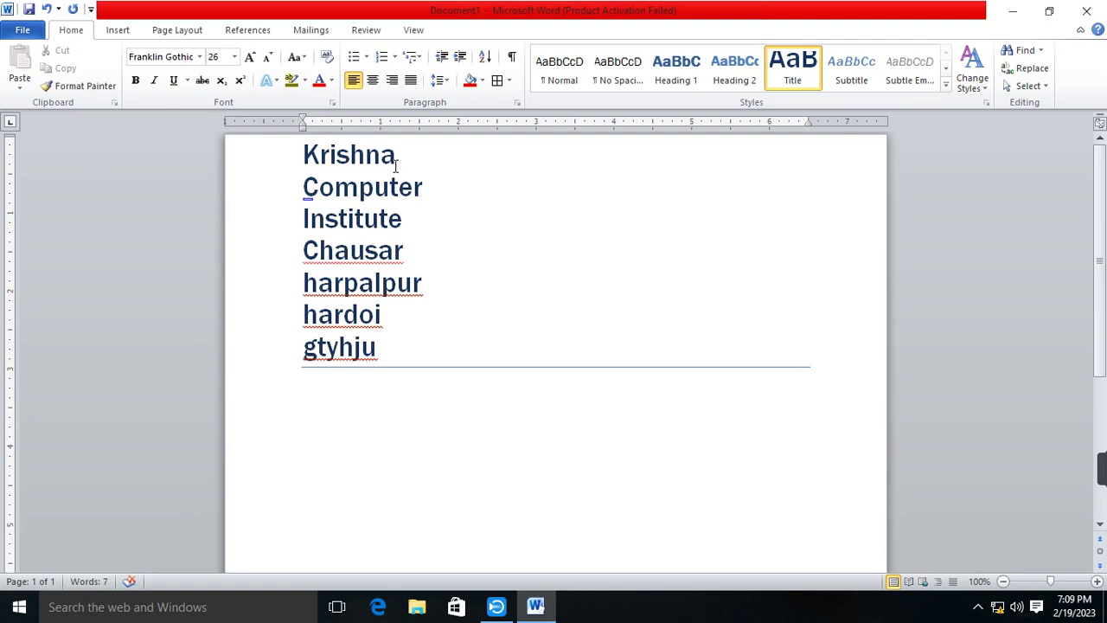
{"action": "left_click", "coordinate": [1038, 67]}
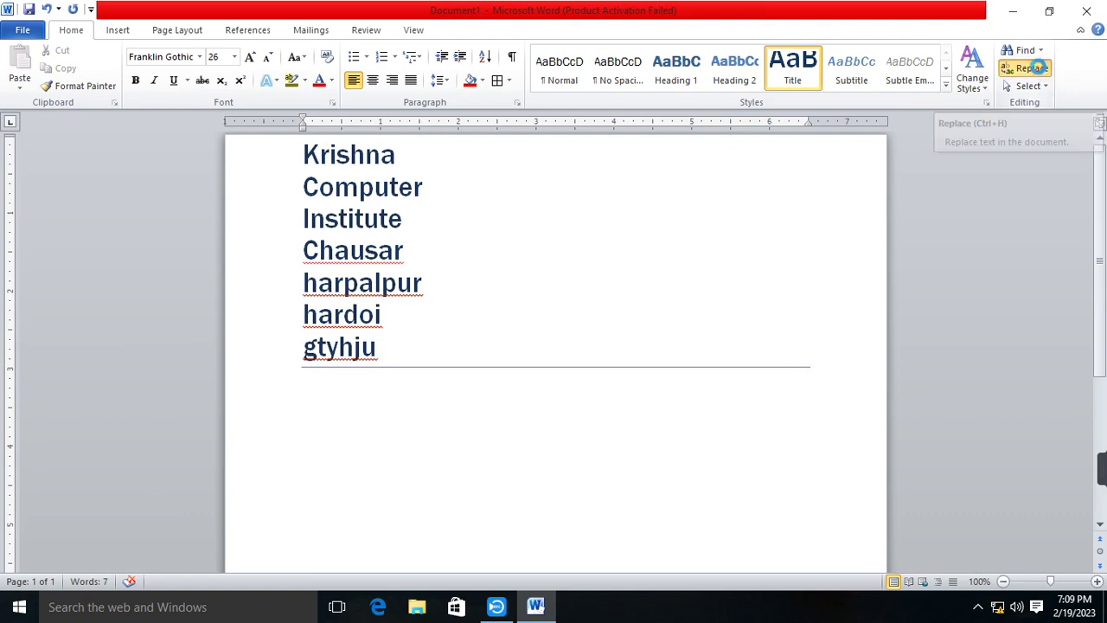
Replace all 'r' with 'zz' in the document (6 replacements) and close Find and Replace
{"action": "mouse_move", "coordinate": [528, 42]}
{"action": "left_mouse_down"}
{"action": "mouse_move", "coordinate": [578, 97]}
{"action": "mouse_move", "coordinate": [694, 179]}
{"action": "left_mouse_up"}
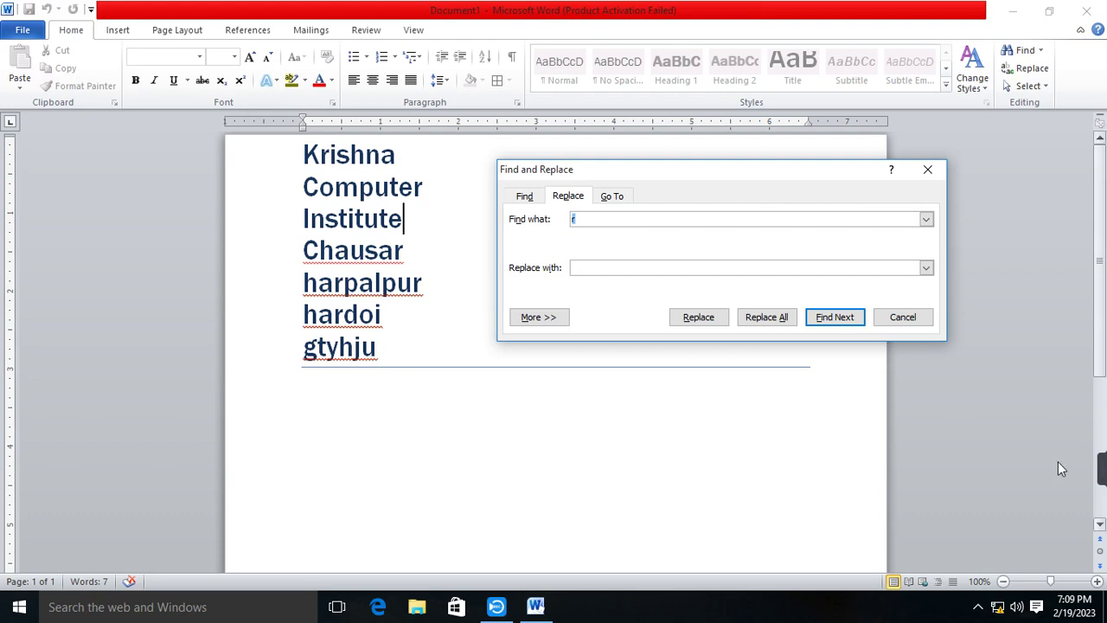
{"action": "mouse_move", "coordinate": [1069, 467]}
{"action": "left_click", "coordinate": [854, 471]}
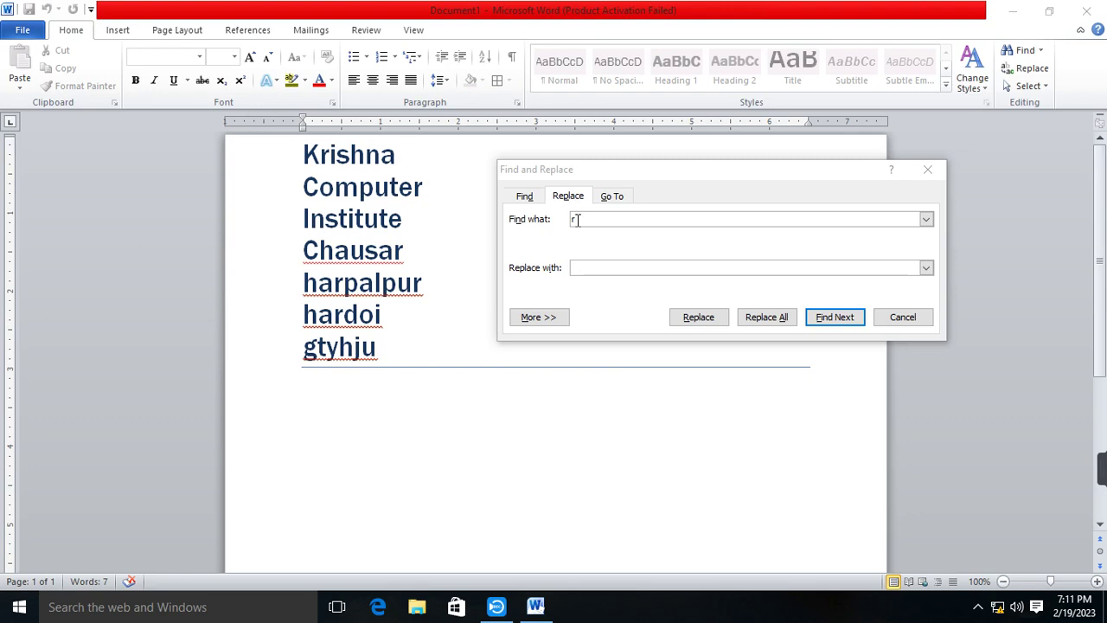
{"action": "left_click", "coordinate": [585, 268]}
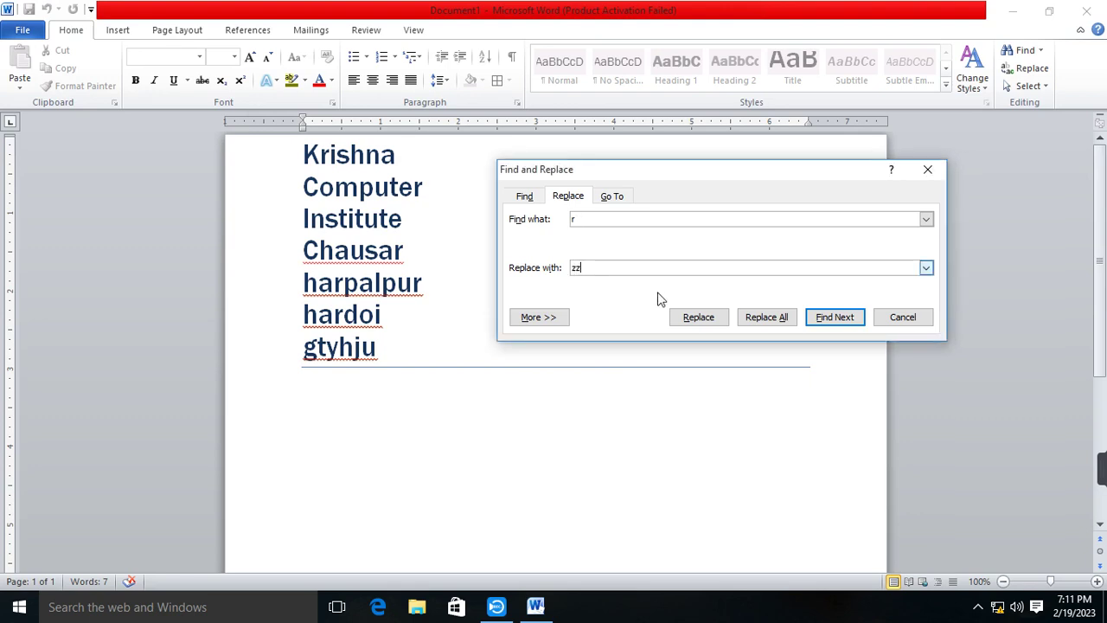
{"action": "left_click", "coordinate": [777, 323]}
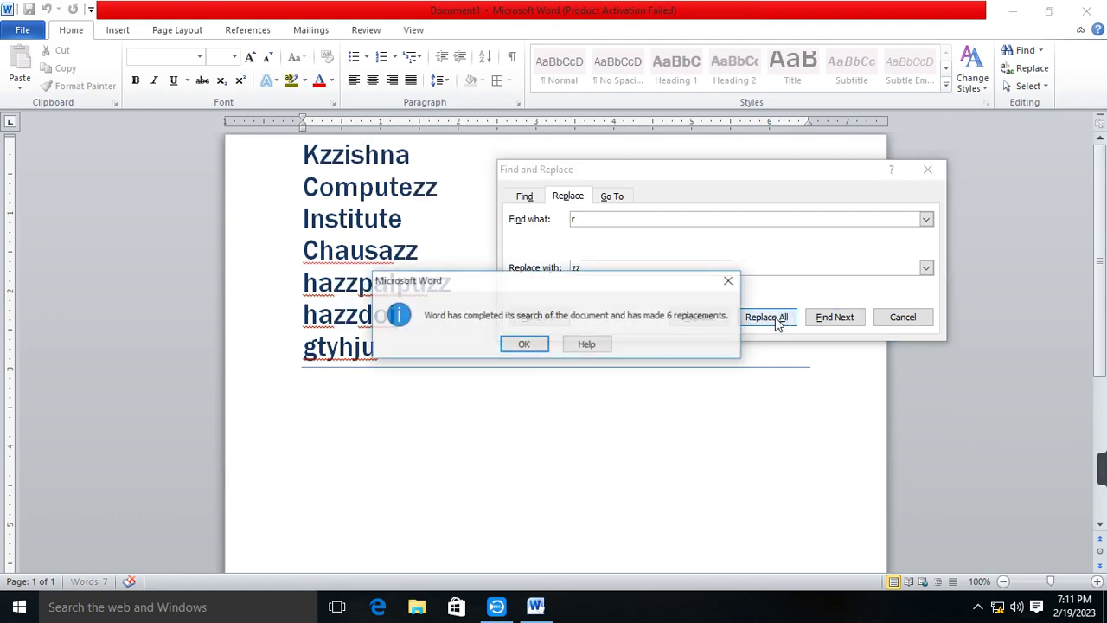
{"action": "left_click", "coordinate": [525, 344]}
{"action": "left_click", "coordinate": [925, 170]}
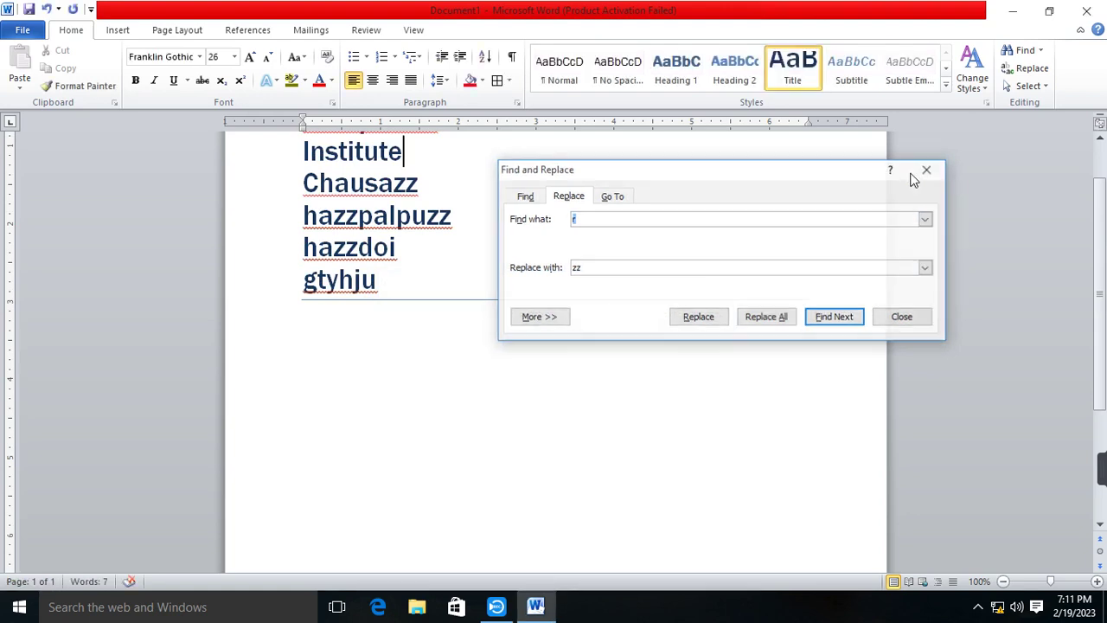
{"action": "scroll", "coordinate": [414, 201], "scroll_direction": "up", "scroll_amount": 1}
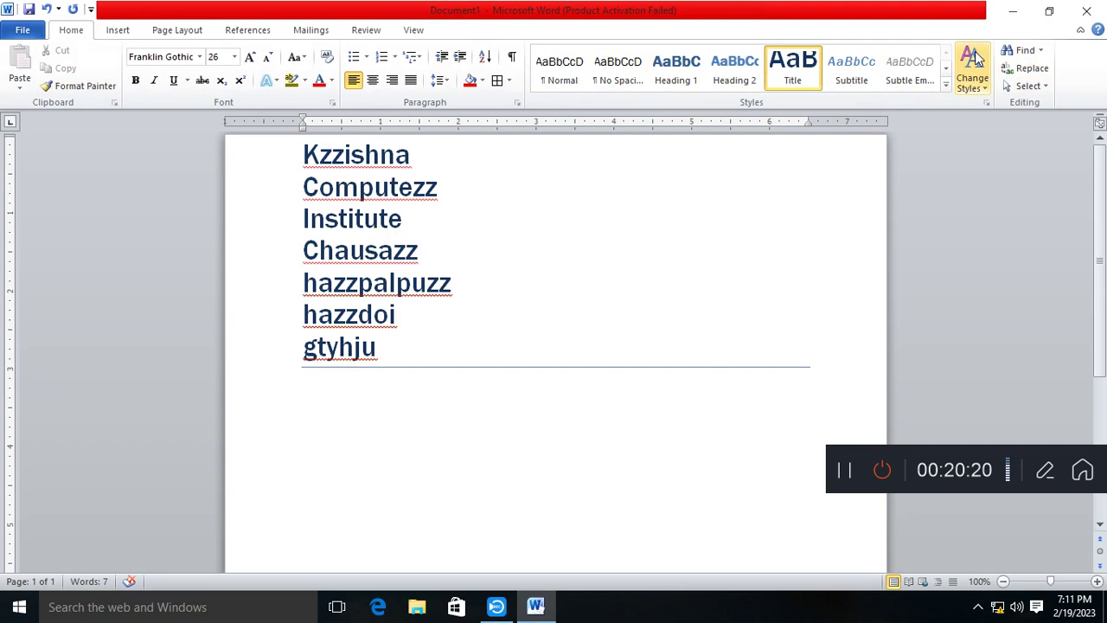
{"action": "left_click", "coordinate": [1080, 31]}
Toggle the minimized ribbon on and off, leaving it expanded on the Insert tab
{"action": "left_click", "coordinate": [1080, 30]}
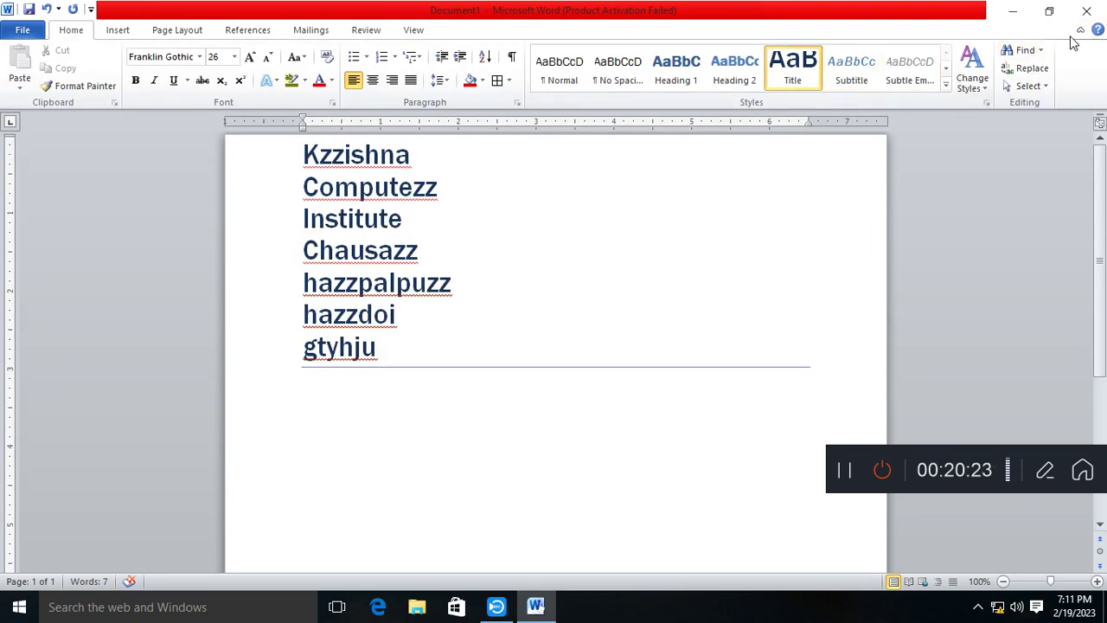
{"action": "left_click", "coordinate": [110, 34]}
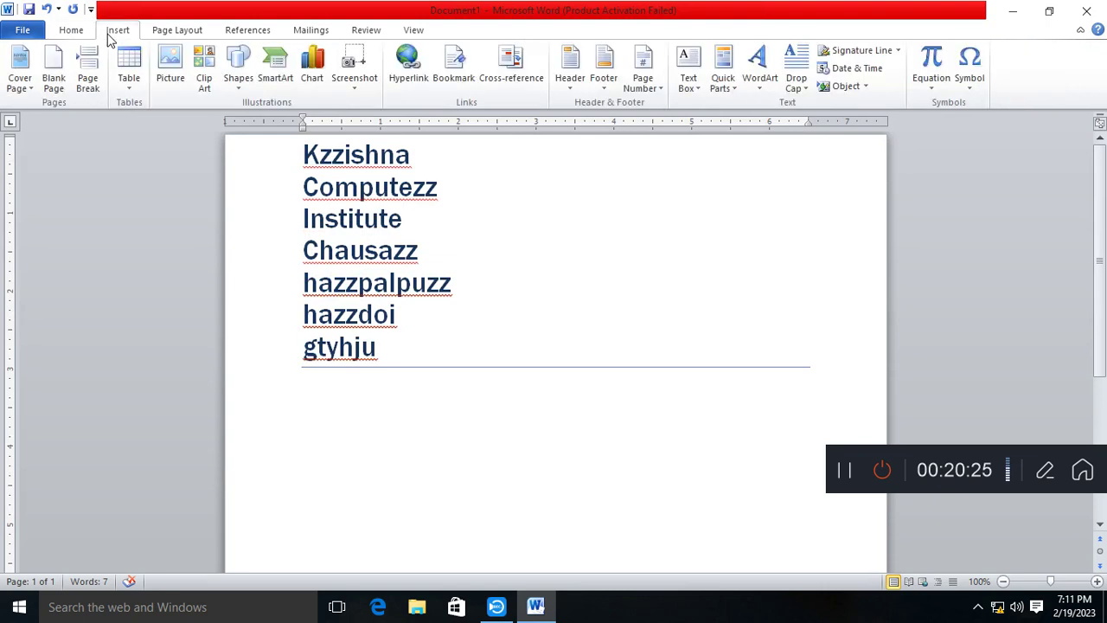
{"action": "left_click", "coordinate": [83, 35]}
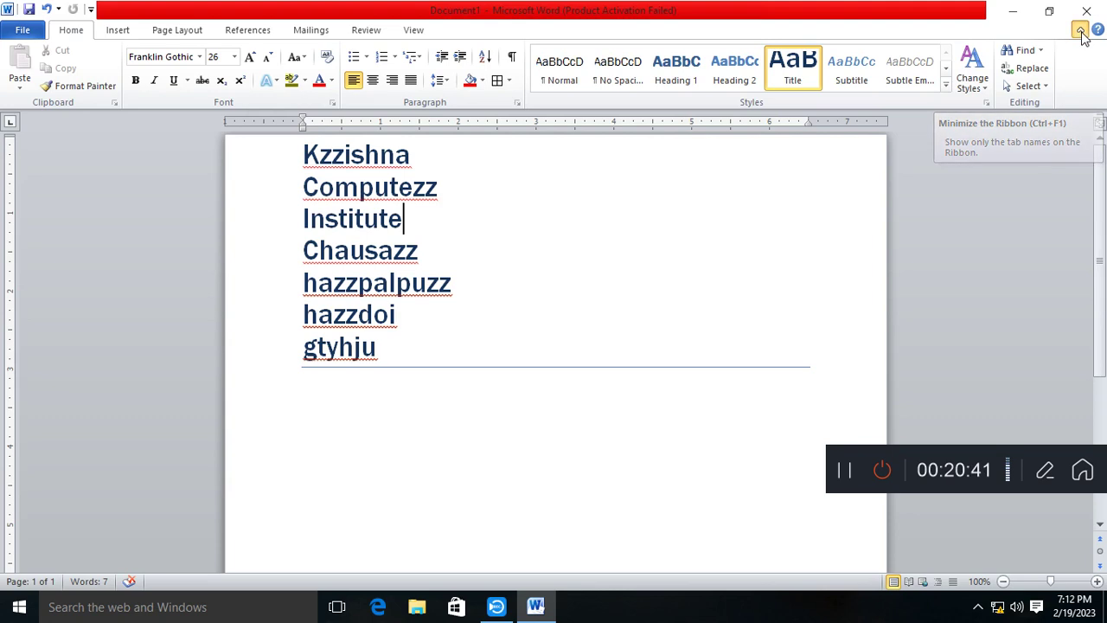
{"action": "left_click", "coordinate": [1081, 32]}
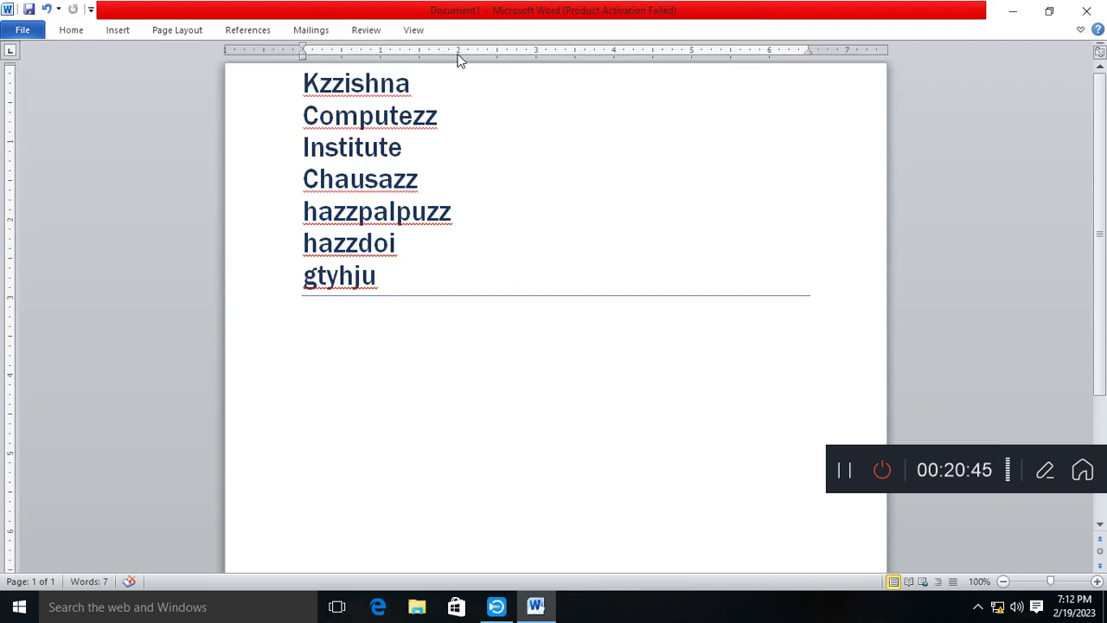
{"action": "left_click", "coordinate": [1080, 31]}
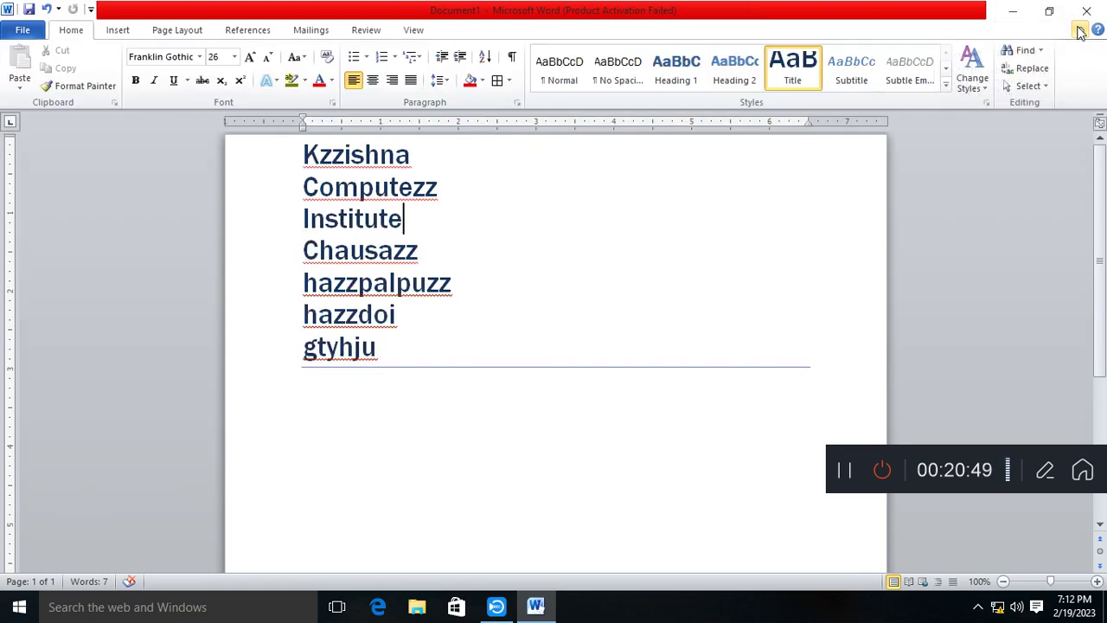
{"action": "left_click", "coordinate": [1080, 32]}
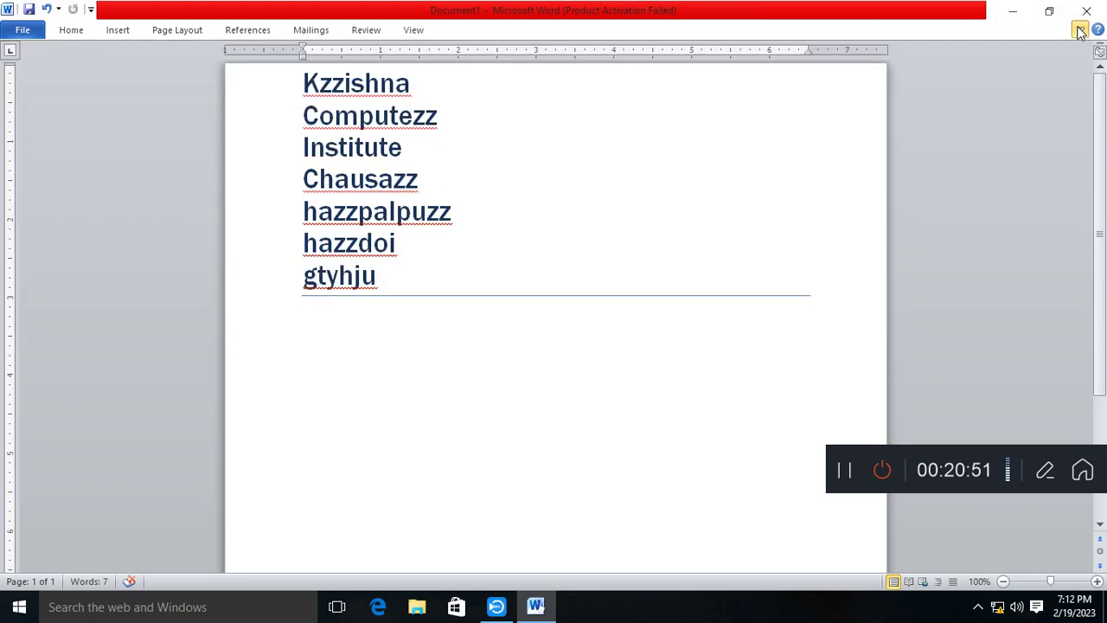
{"action": "left_click", "coordinate": [1080, 31]}
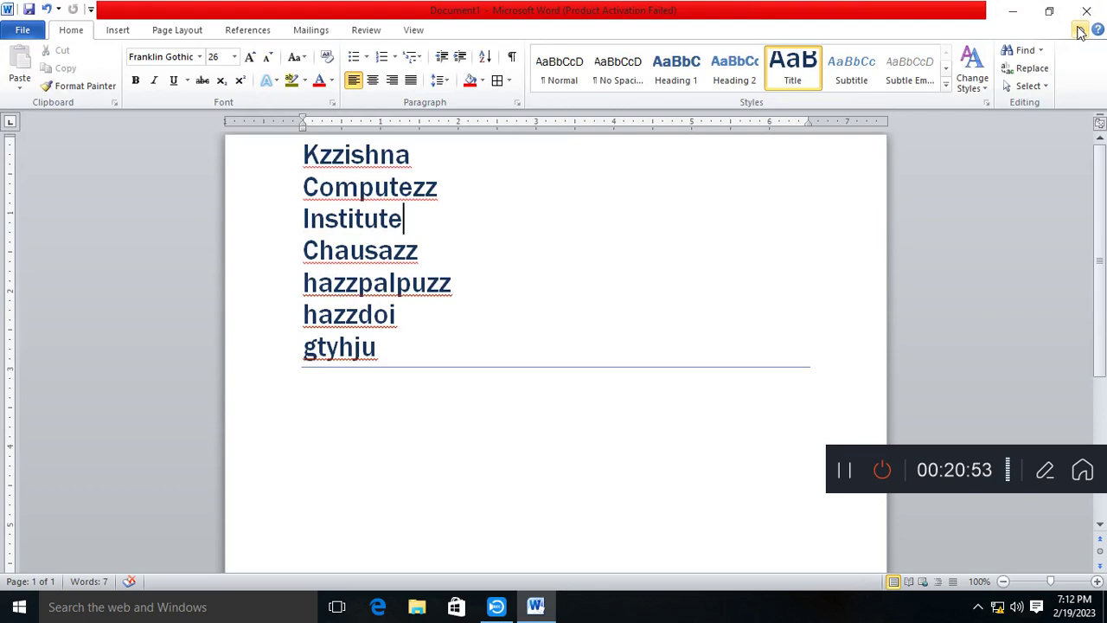
{"action": "left_click", "coordinate": [121, 31]}
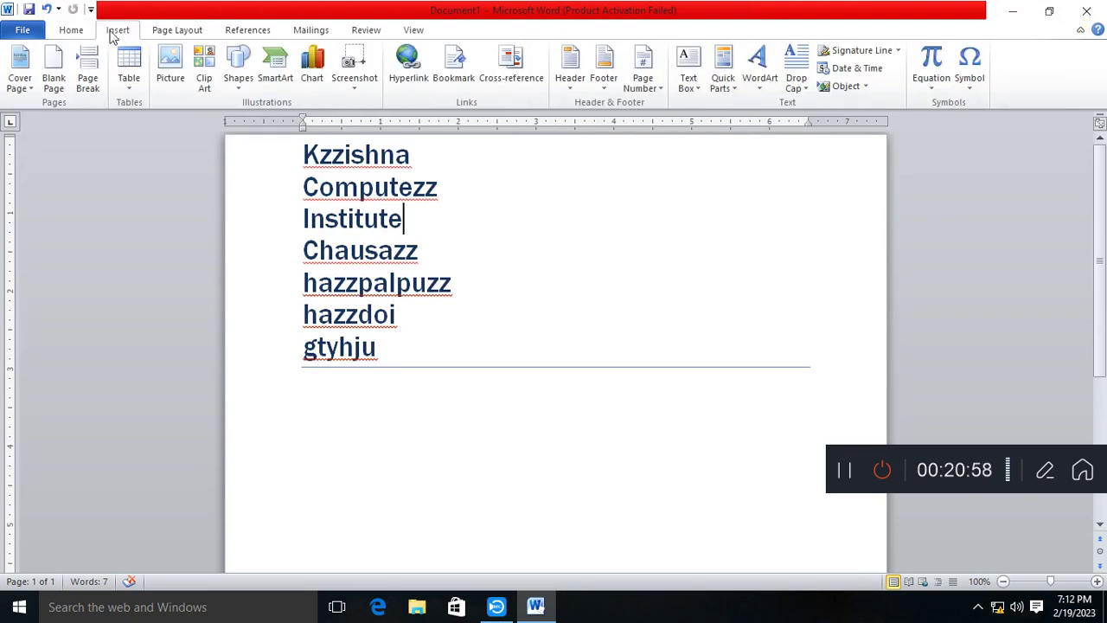